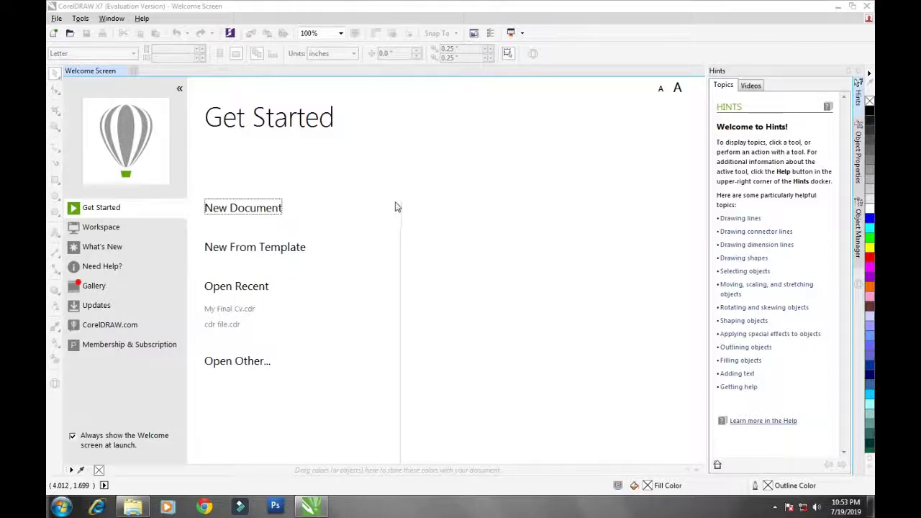
Create a new custom-size document 6 feet wide and 2 feet high in RGB at 300 dpi.
{"action": "left_click", "coordinate": [262, 209]}
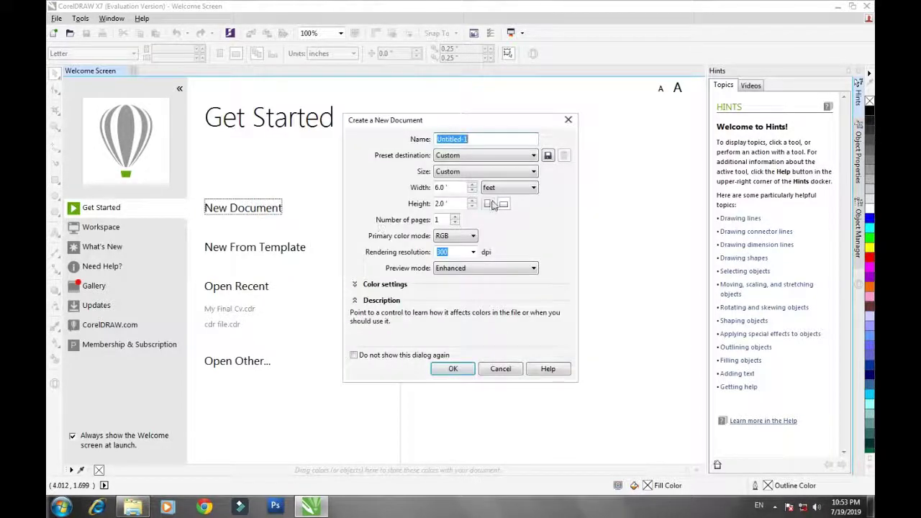
{"action": "left_click", "coordinate": [448, 187]}
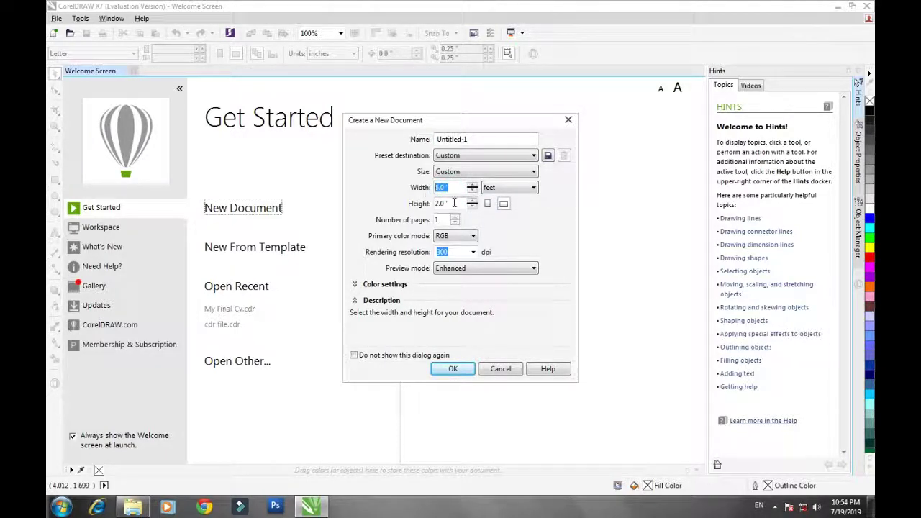
{"action": "left_click", "coordinate": [443, 203]}
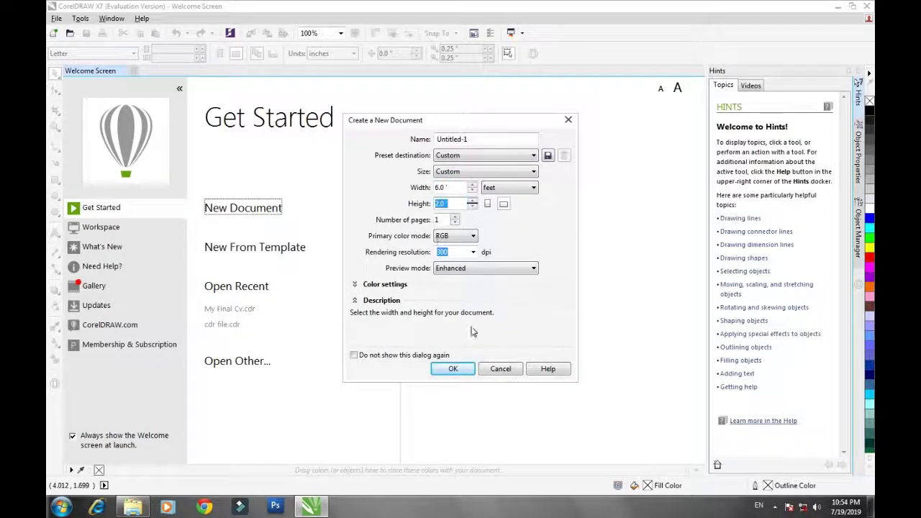
{"action": "left_click", "coordinate": [451, 368]}
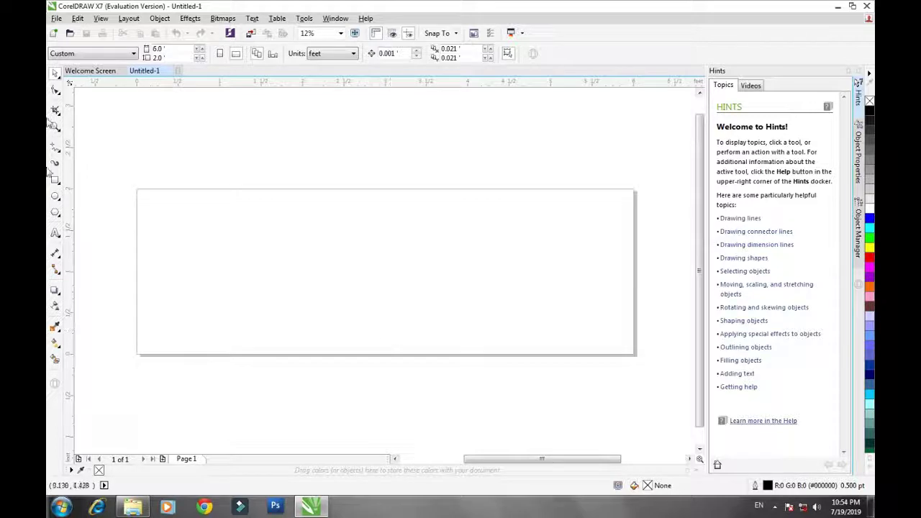
{"action": "left_click", "coordinate": [158, 57]}
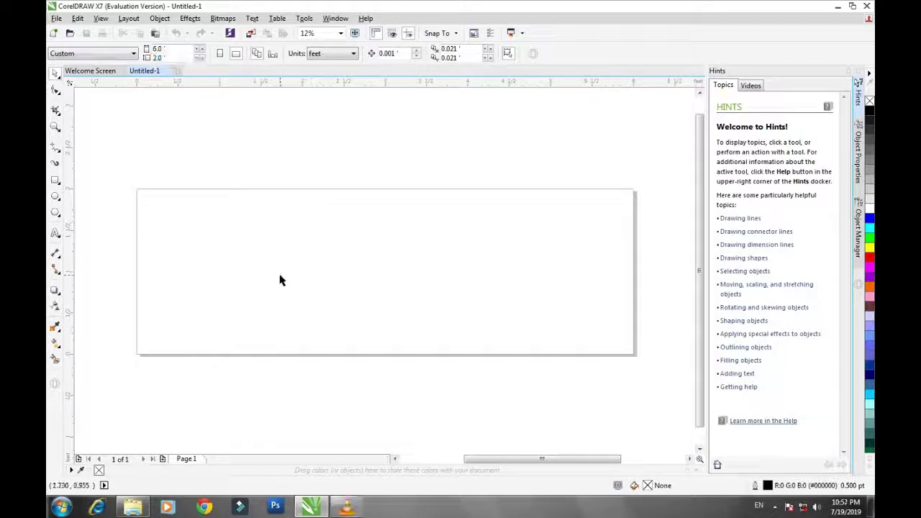
Add a rectangle that exactly covers the 6 by 2 foot page, keeping its 0.5 pt outline.
{"action": "double_click", "coordinate": [54, 180]}
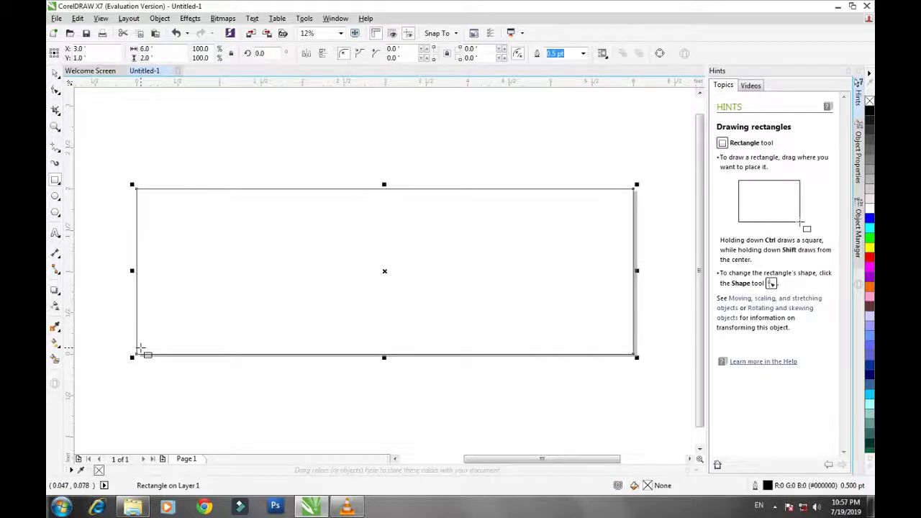
{"action": "left_click", "coordinate": [583, 54]}
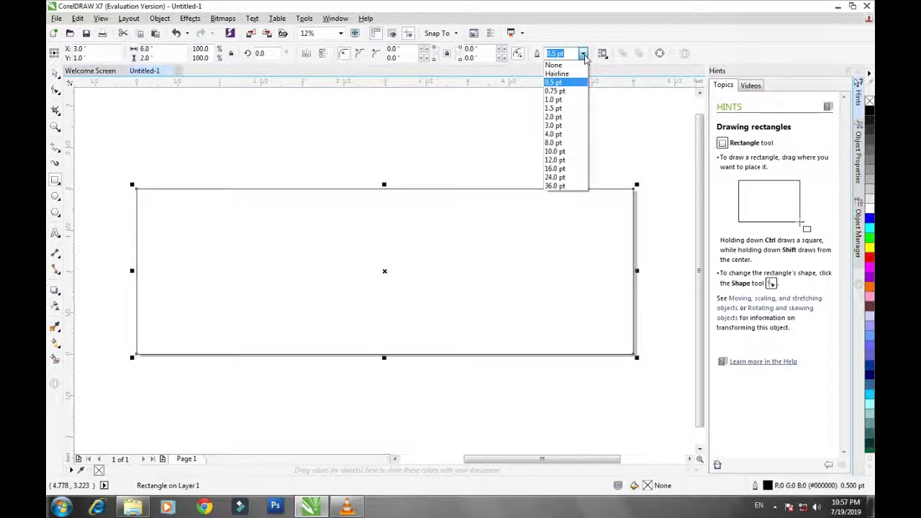
{"action": "left_click", "coordinate": [584, 56]}
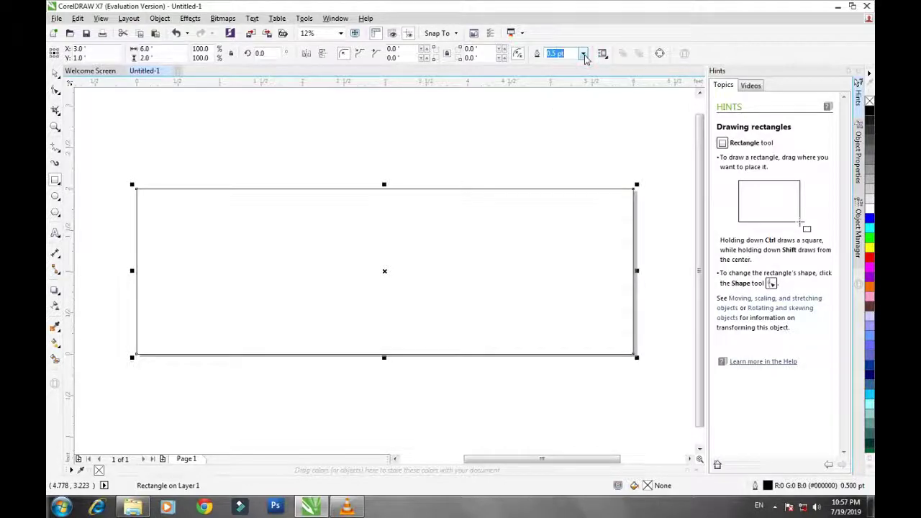
{"action": "left_click", "coordinate": [107, 104]}
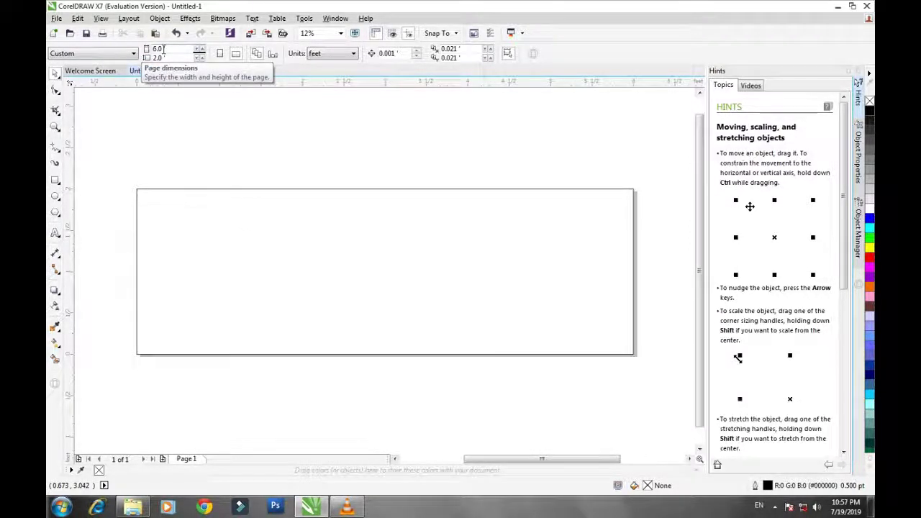
Draw an inner rectangle 5.85 feet wide and 1.85 feet high, centred on the page.
{"action": "left_click", "coordinate": [55, 180]}
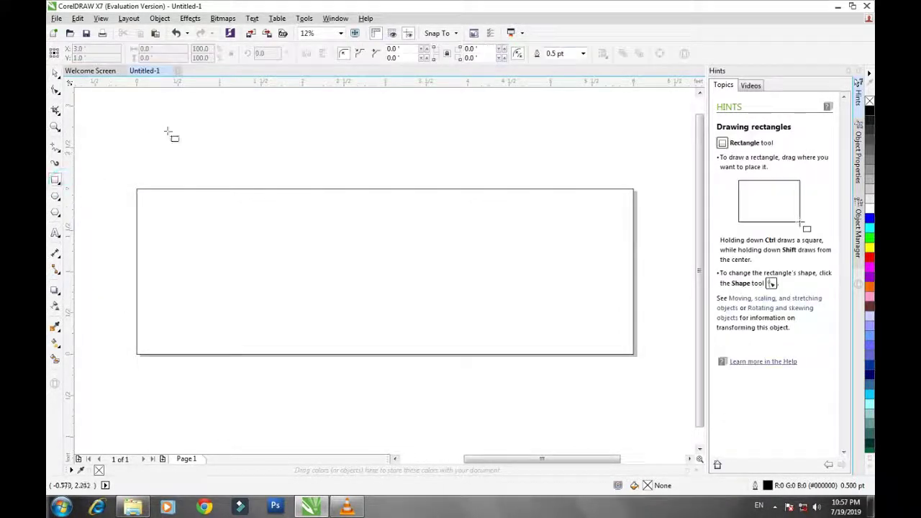
{"action": "left_click_drag", "start_coordinate": [168, 131], "coordinate": [288, 201]}
{"action": "left_click", "coordinate": [147, 49]}
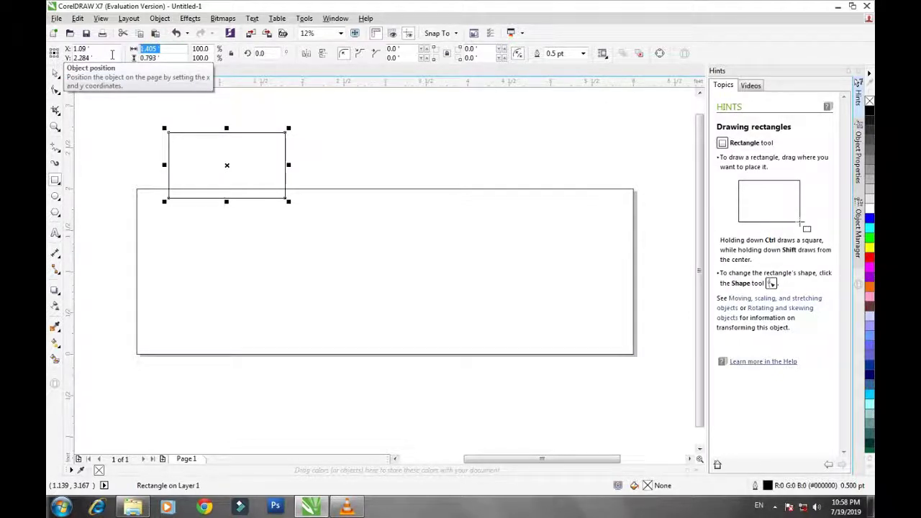
{"action": "type", "text": "5"}
{"action": "key", "text": "BackSpace"}
{"action": "type", "text": "85"}
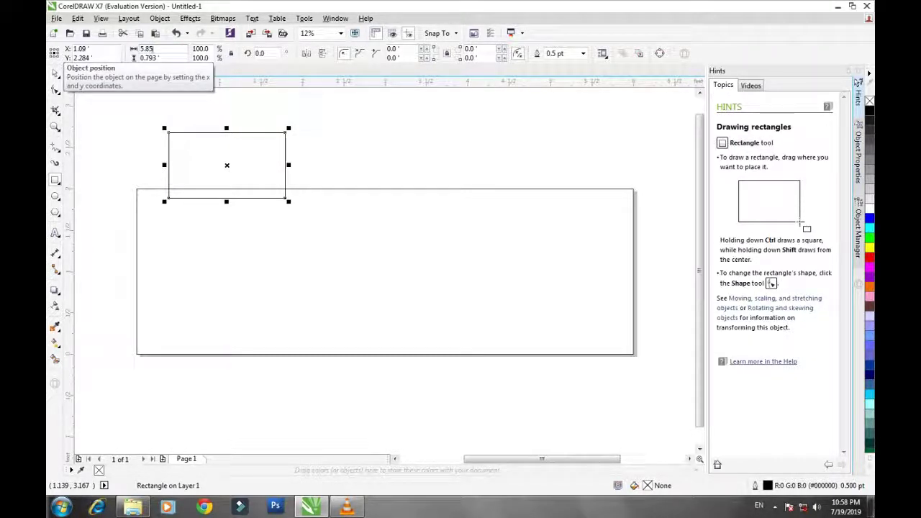
{"action": "key", "text": "Tab"}
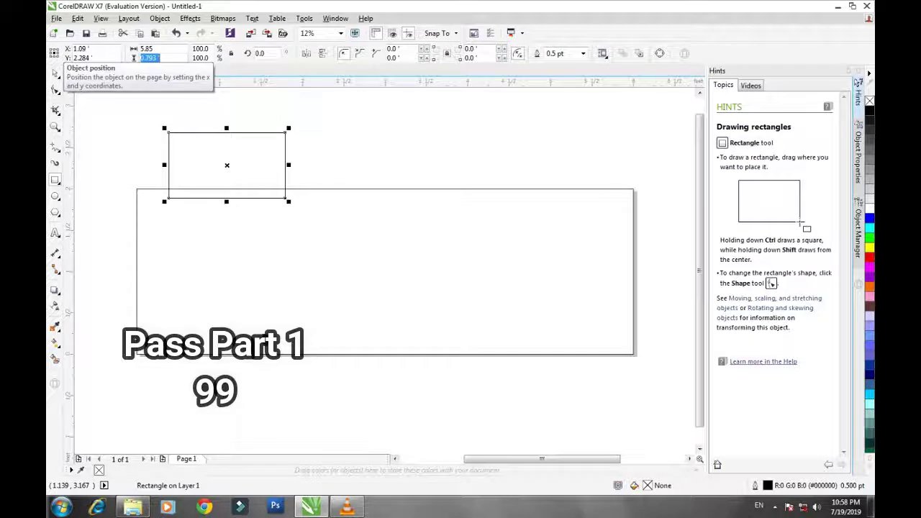
{"action": "type", "text": "1.85"}
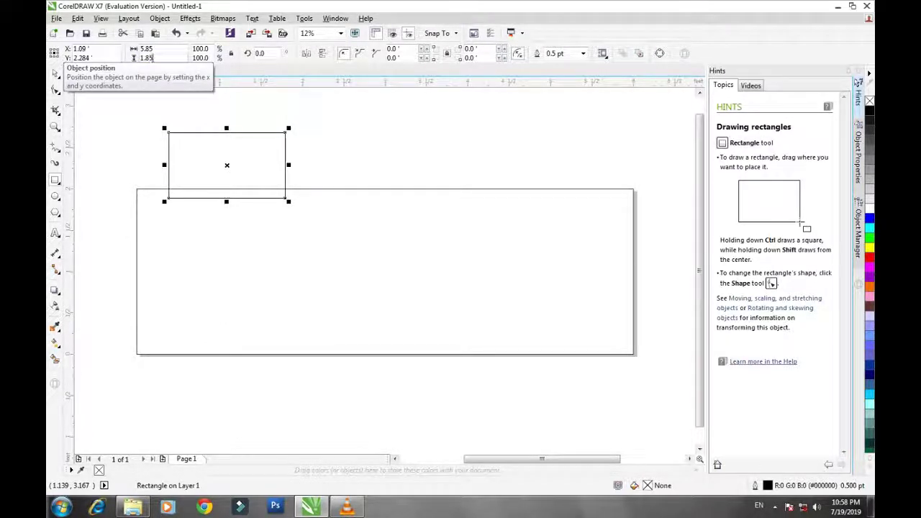
{"action": "key", "text": "Return"}
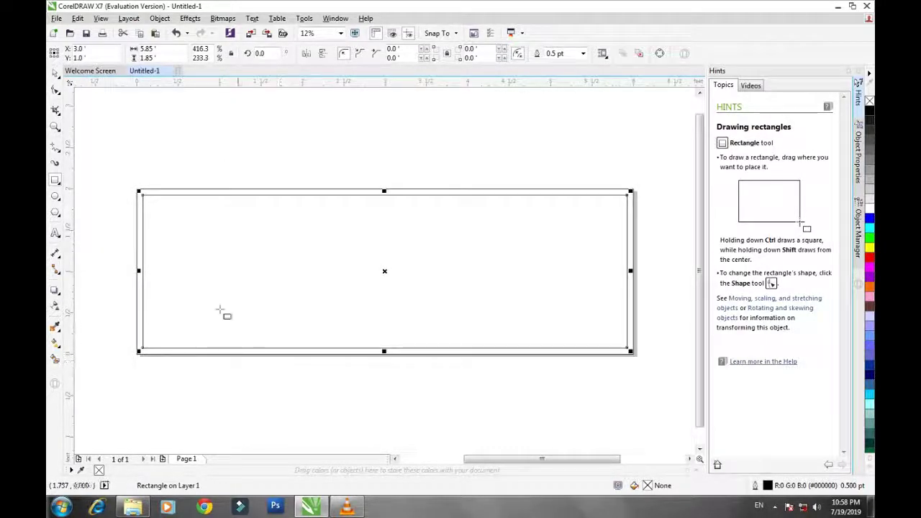
{"action": "left_click", "coordinate": [54, 73]}
{"action": "left_click", "coordinate": [183, 139]}
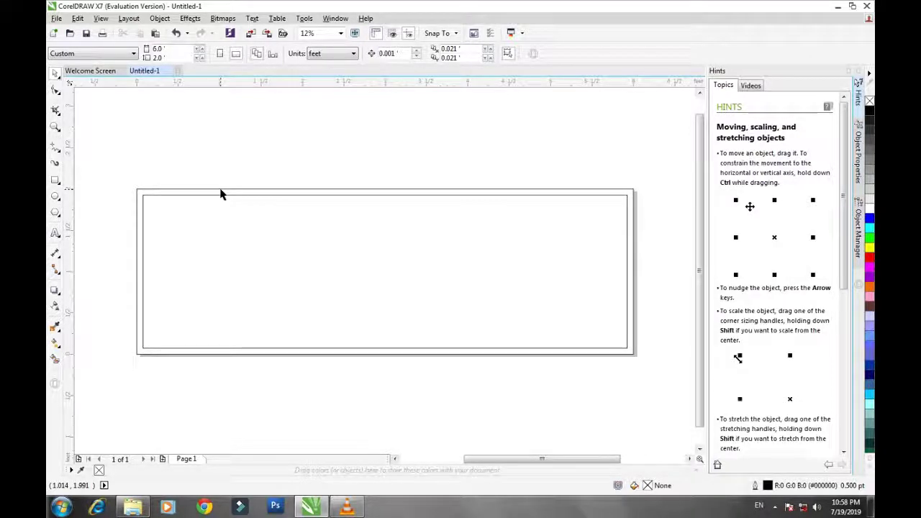
Fill the outer page-sized rectangle with black.
{"action": "left_click", "coordinate": [220, 193]}
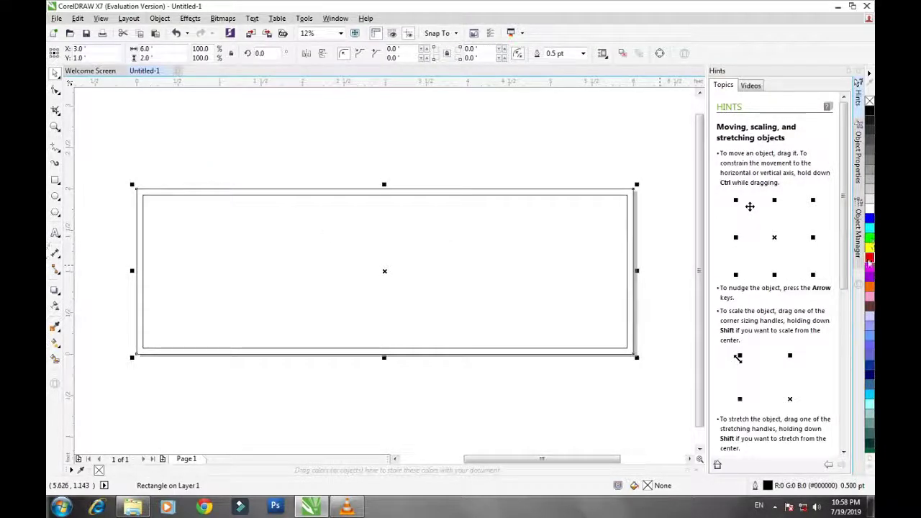
{"action": "left_click", "coordinate": [869, 110]}
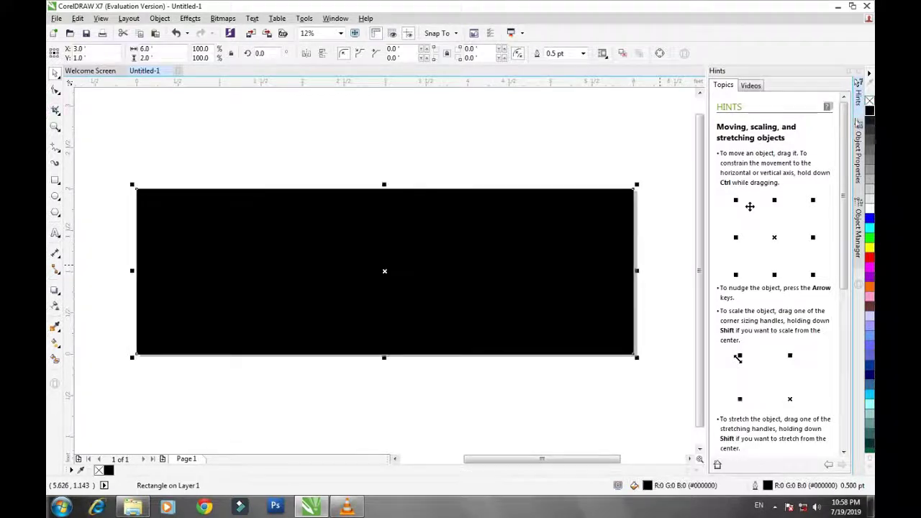
{"action": "left_click", "coordinate": [870, 101]}
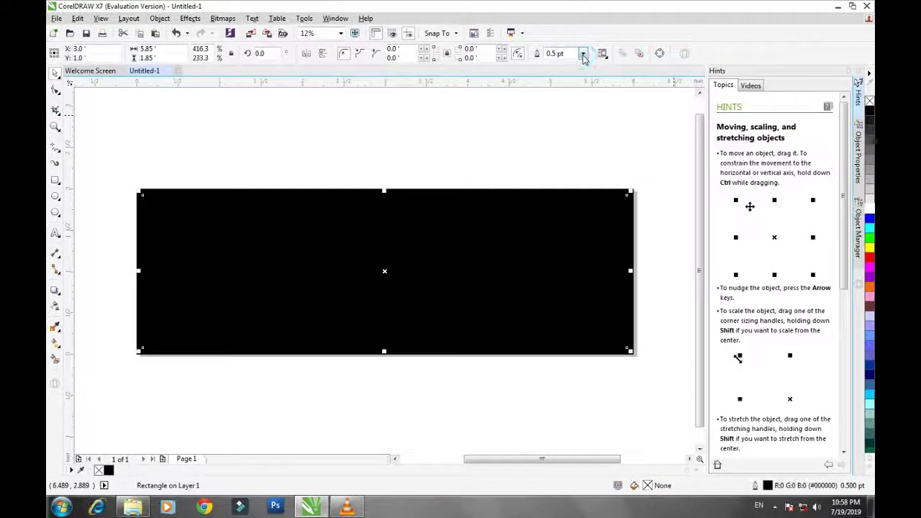
Give the inner rectangle a 3.0 pt white outline with rounded corners and round line caps, placed behind the fill.
{"action": "left_click", "coordinate": [583, 55]}
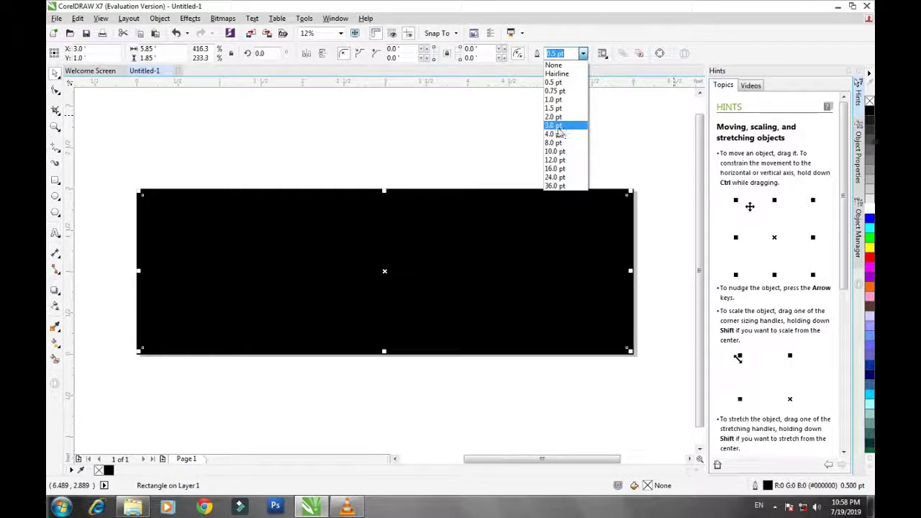
{"action": "left_click", "coordinate": [558, 127]}
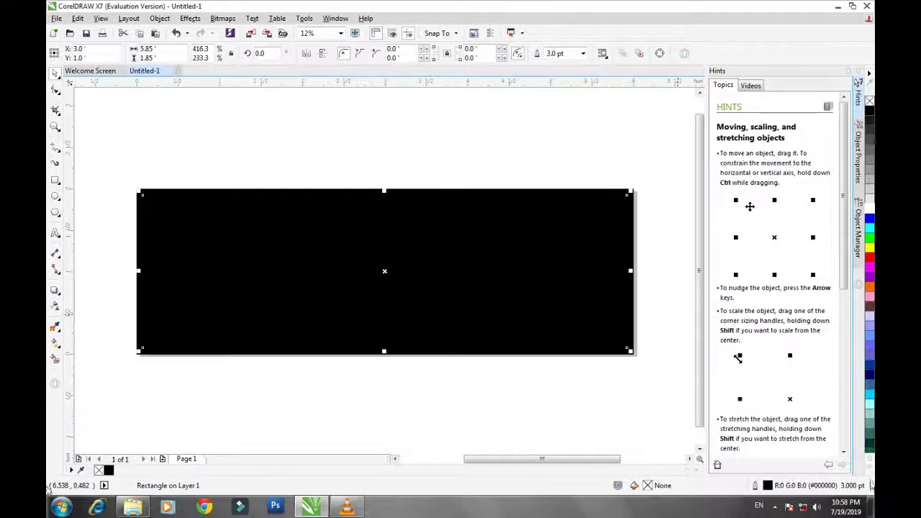
{"action": "double_click", "coordinate": [755, 485]}
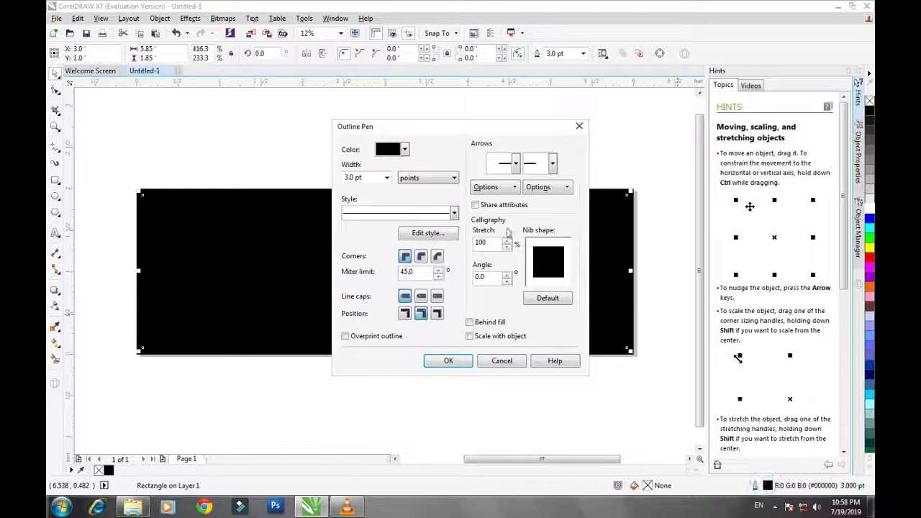
{"action": "left_click", "coordinate": [405, 150]}
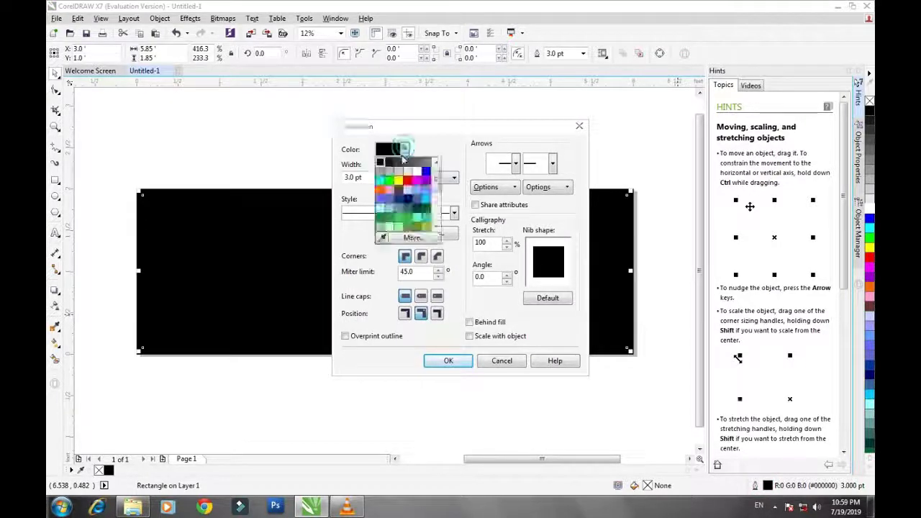
{"action": "left_click", "coordinate": [422, 170]}
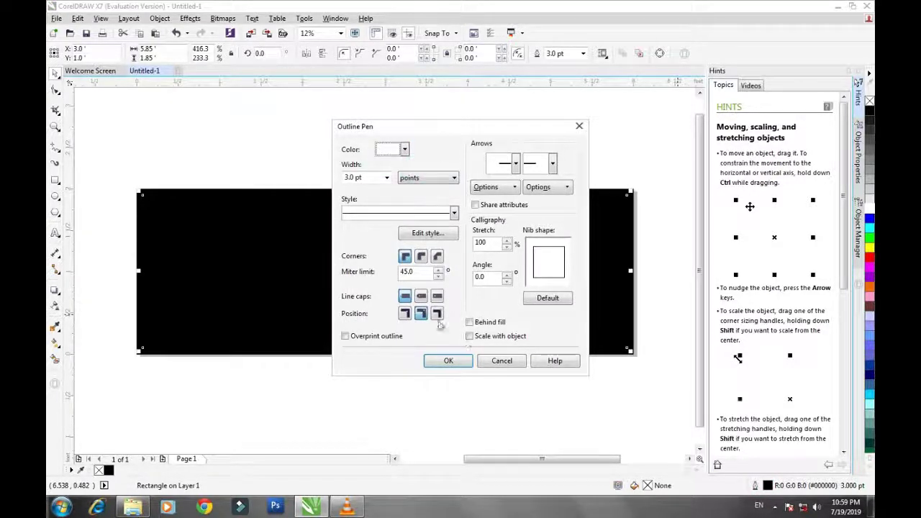
{"action": "left_click", "coordinate": [421, 295]}
{"action": "left_click", "coordinate": [421, 257]}
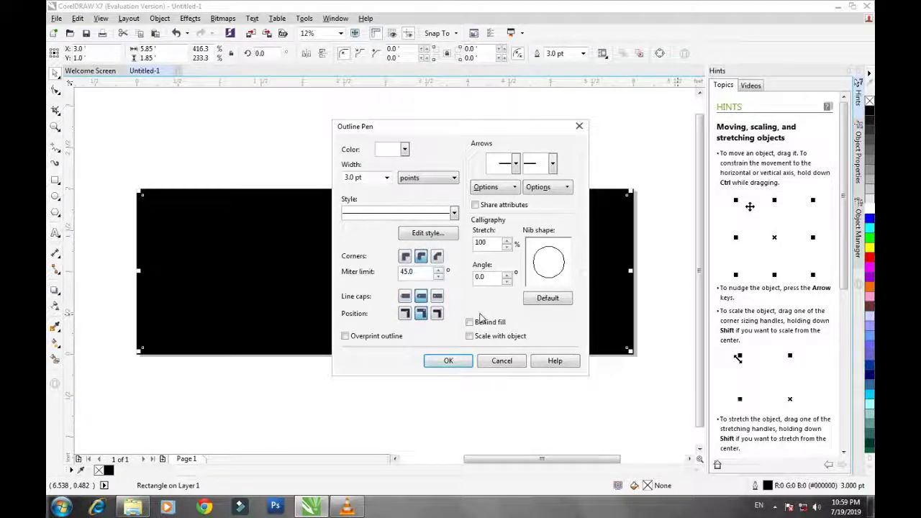
{"action": "left_click", "coordinate": [471, 321]}
{"action": "left_click", "coordinate": [448, 361]}
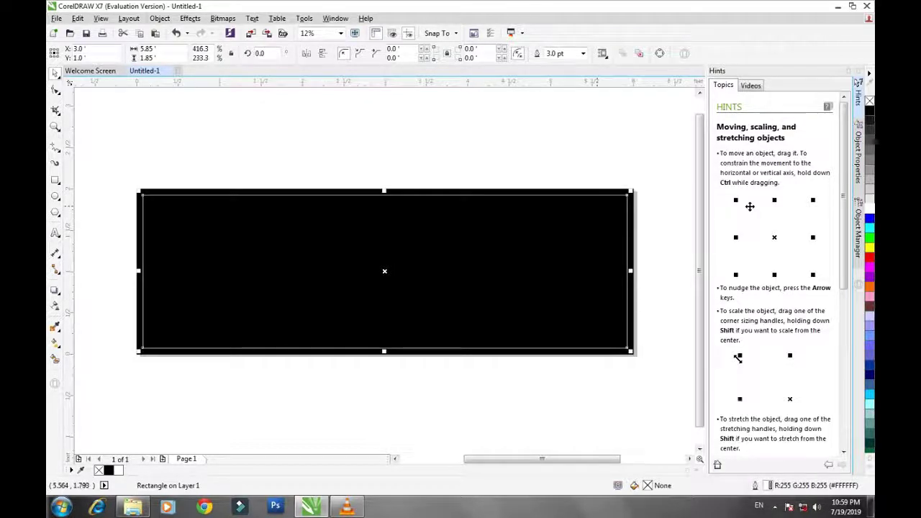
Set the inner rectangle's white outline width to 24.0 pt and deselect it.
{"action": "left_click", "coordinate": [583, 53]}
{"action": "left_click", "coordinate": [561, 151]}
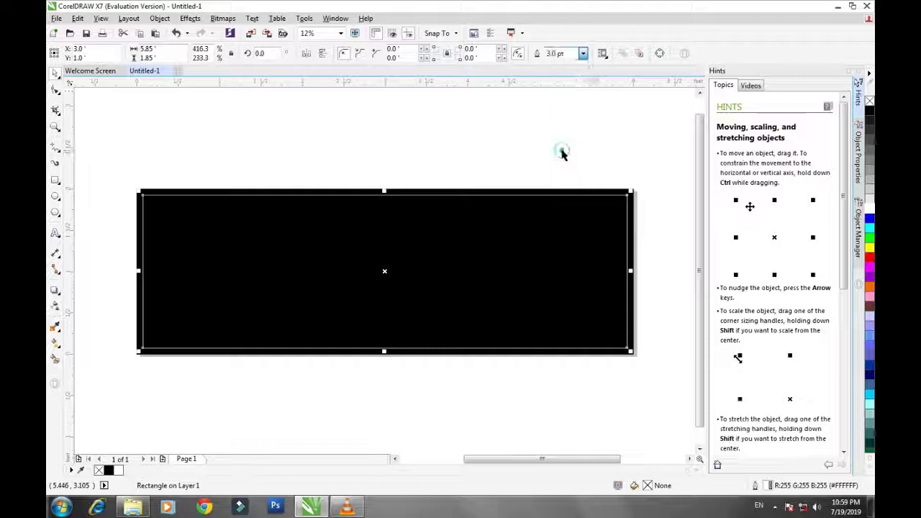
{"action": "left_click", "coordinate": [583, 53]}
{"action": "left_click", "coordinate": [553, 177]}
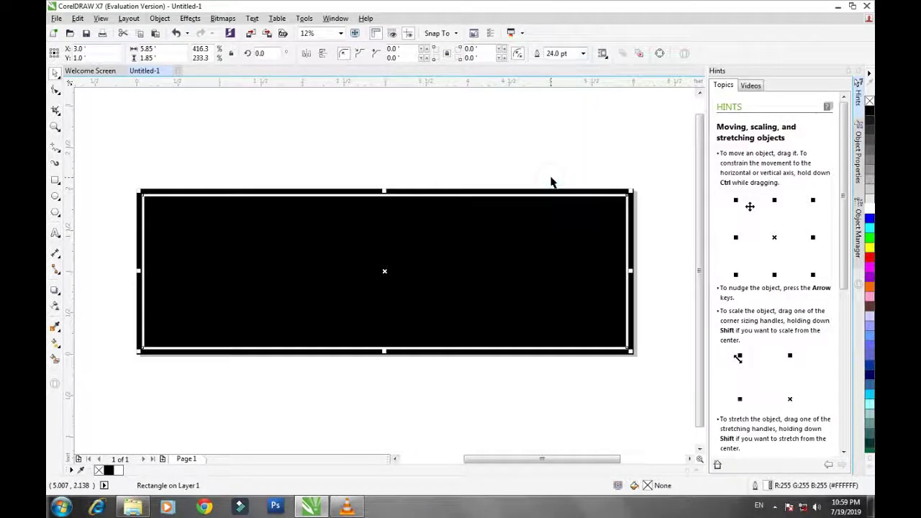
{"action": "left_click", "coordinate": [550, 162]}
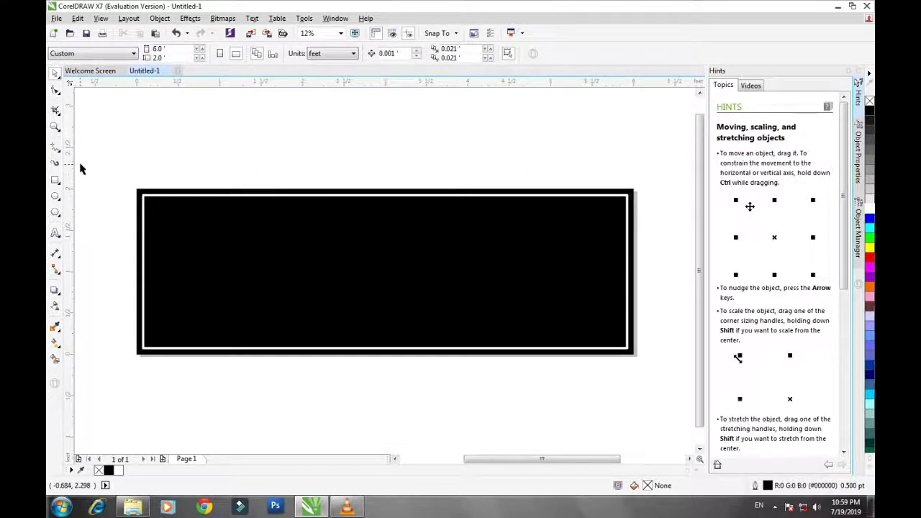
Draw a vertical rectangle about 1.33 by 2.06 feet across the left part of the banner and fill it light grey (#E6E6E6).
{"action": "left_click", "coordinate": [55, 180]}
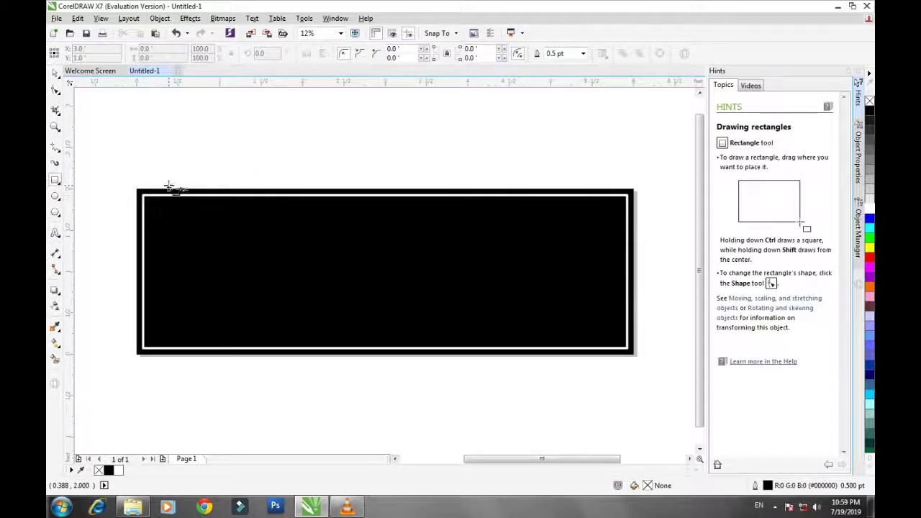
{"action": "left_click_drag", "start_coordinate": [164, 191], "coordinate": [274, 360]}
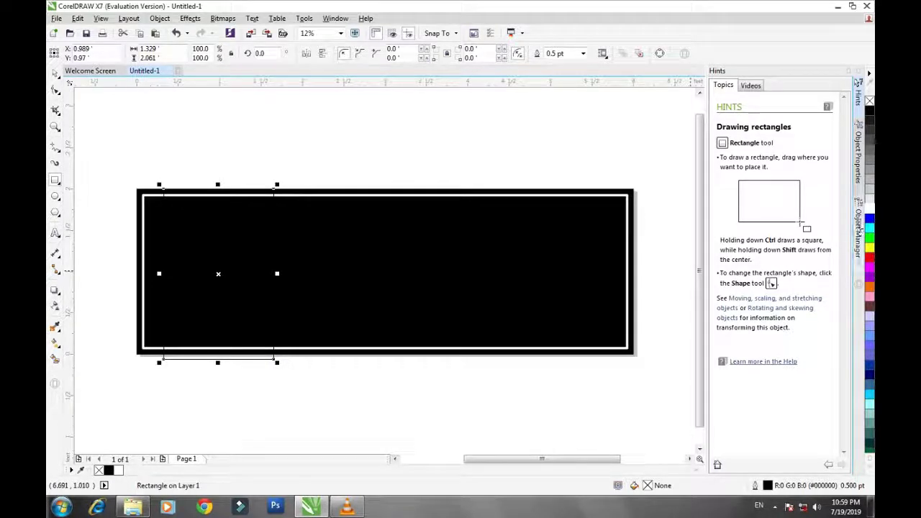
{"action": "left_click", "coordinate": [870, 200]}
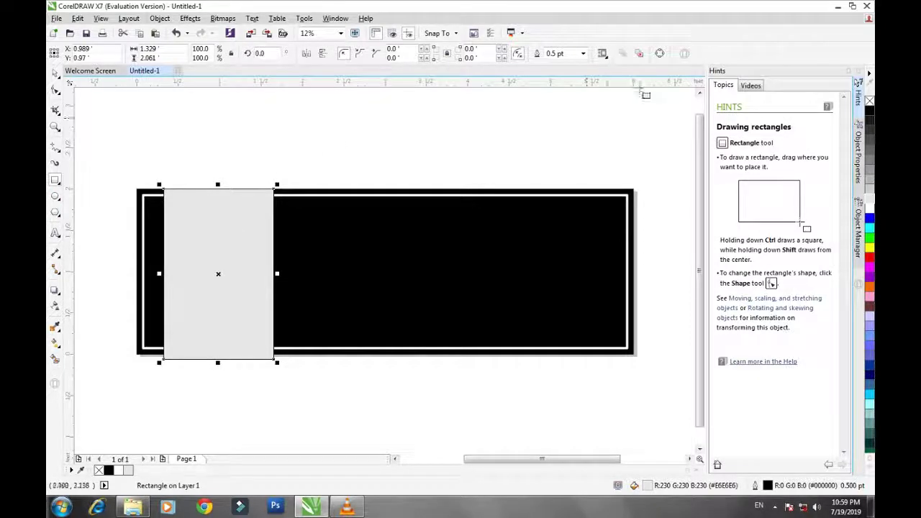
Remove the outline from the light grey vertical rectangle and deselect it.
{"action": "left_click", "coordinate": [583, 53]}
{"action": "left_click", "coordinate": [569, 66]}
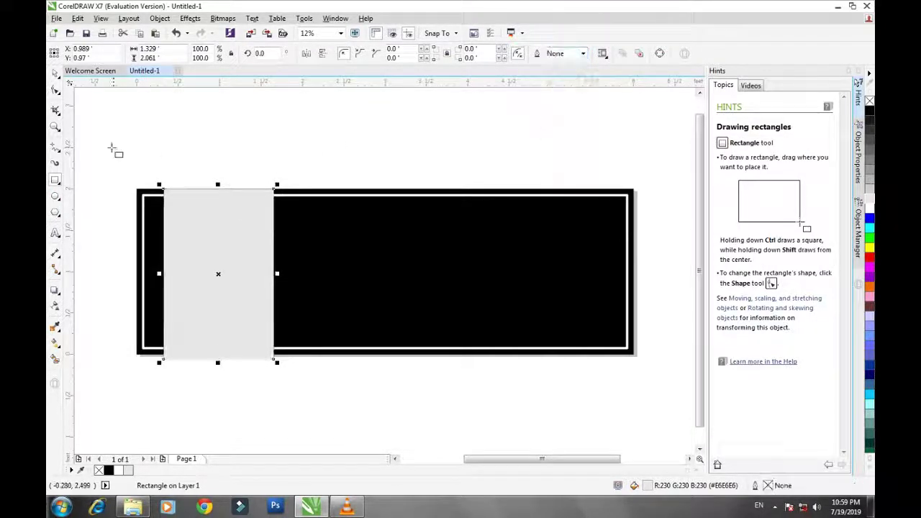
{"action": "left_click", "coordinate": [56, 75]}
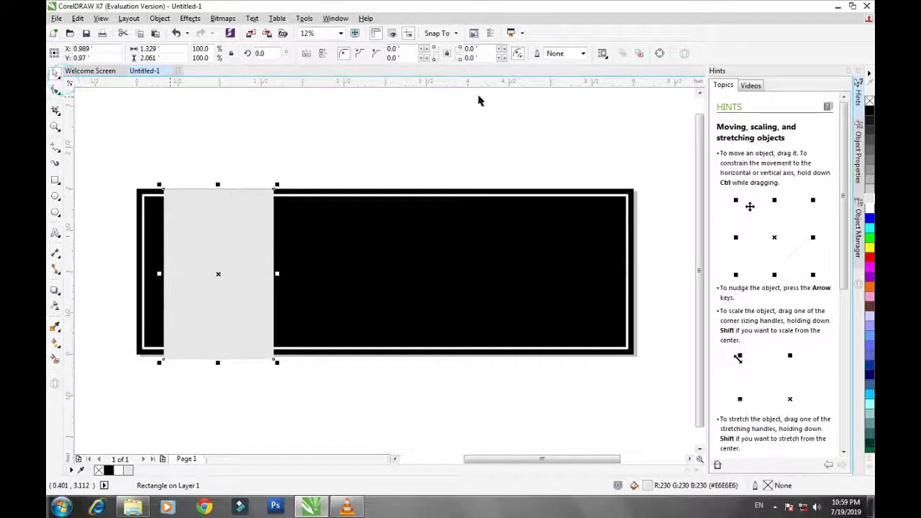
{"action": "left_click", "coordinate": [405, 147]}
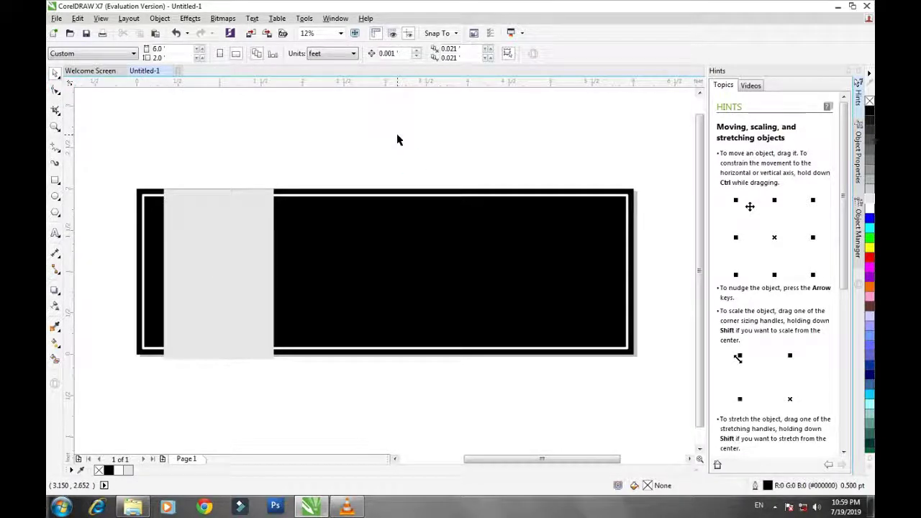
Add the text "Mehran" above the banner and enlarge it to about 267 pt, roughly 1 foot wide.
{"action": "left_click", "coordinate": [55, 233]}
{"action": "left_click", "coordinate": [194, 147]}
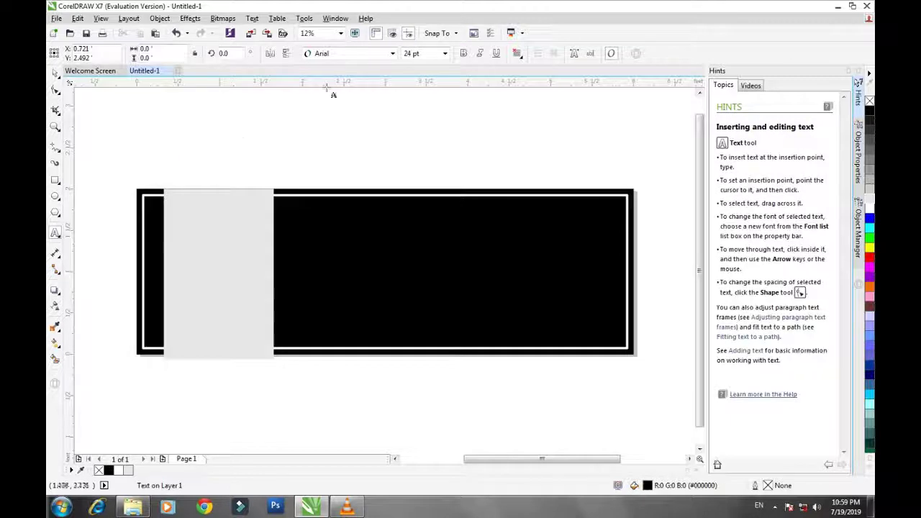
{"action": "left_click", "coordinate": [445, 54]}
{"action": "left_click", "coordinate": [414, 182]}
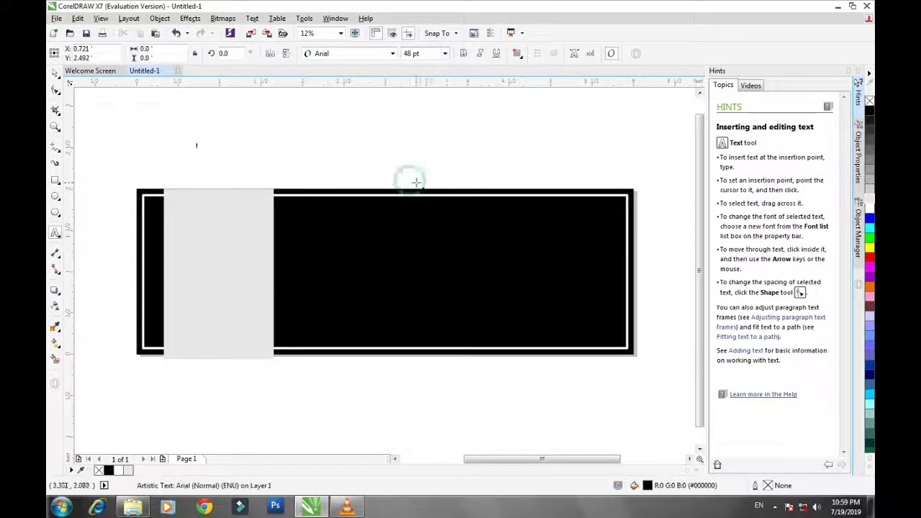
{"action": "type", "text": "."}
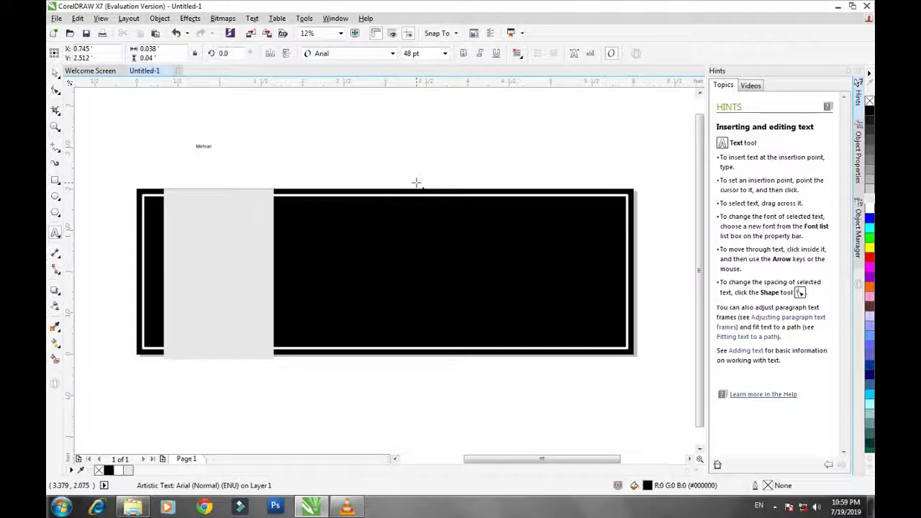
{"action": "left_click_drag", "start_coordinate": [209, 149], "coordinate": [285, 167]}
Try to set the "Mehran" text in the Bernard MT Condensed font.
{"action": "left_click", "coordinate": [393, 53]}
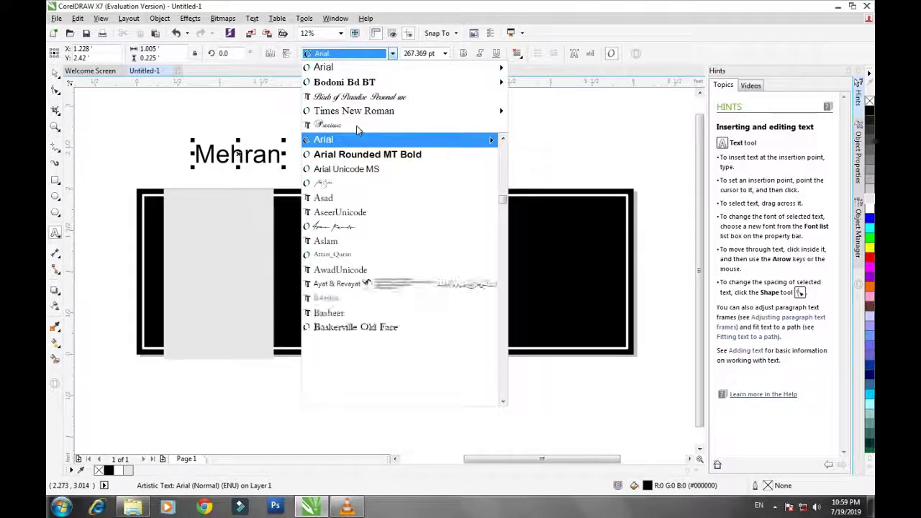
{"action": "scroll", "coordinate": [371, 261], "scroll_direction": "down", "scroll_amount": 1}
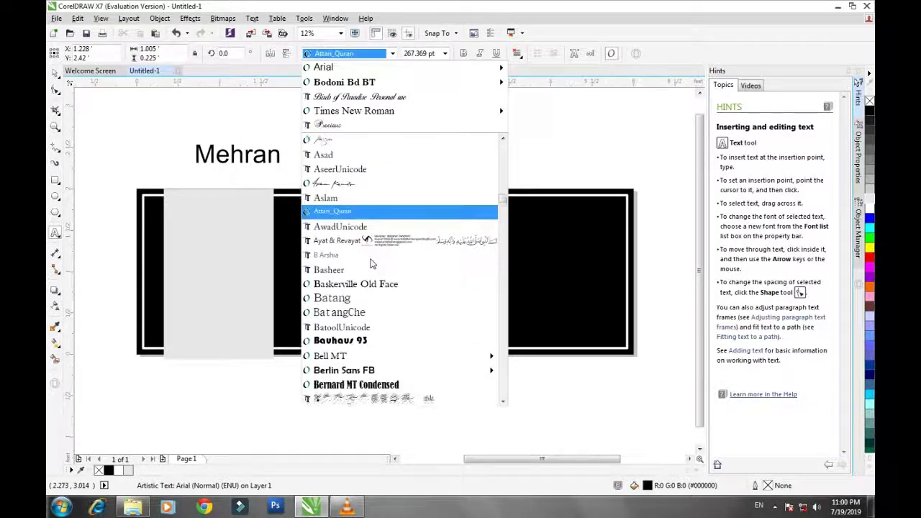
{"action": "scroll", "coordinate": [371, 263], "scroll_direction": "down", "scroll_amount": 3}
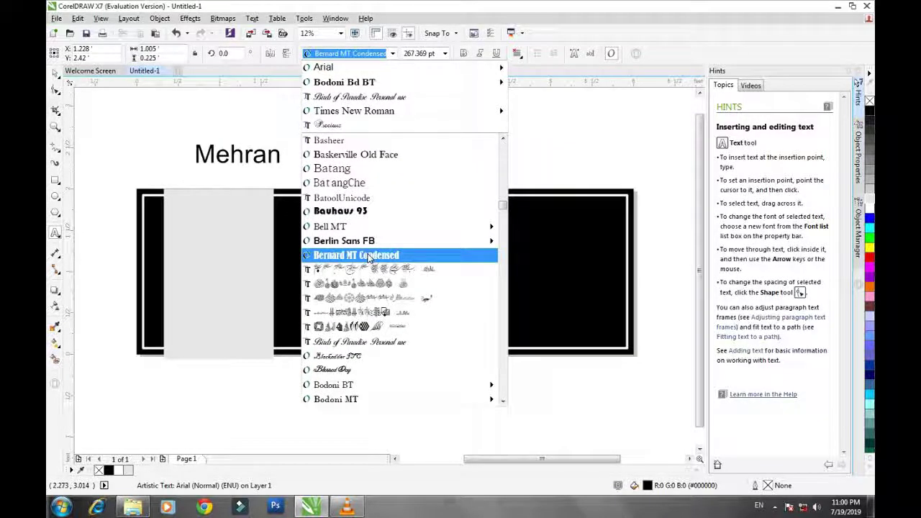
{"action": "left_click", "coordinate": [370, 257]}
{"action": "left_click", "coordinate": [238, 155]}
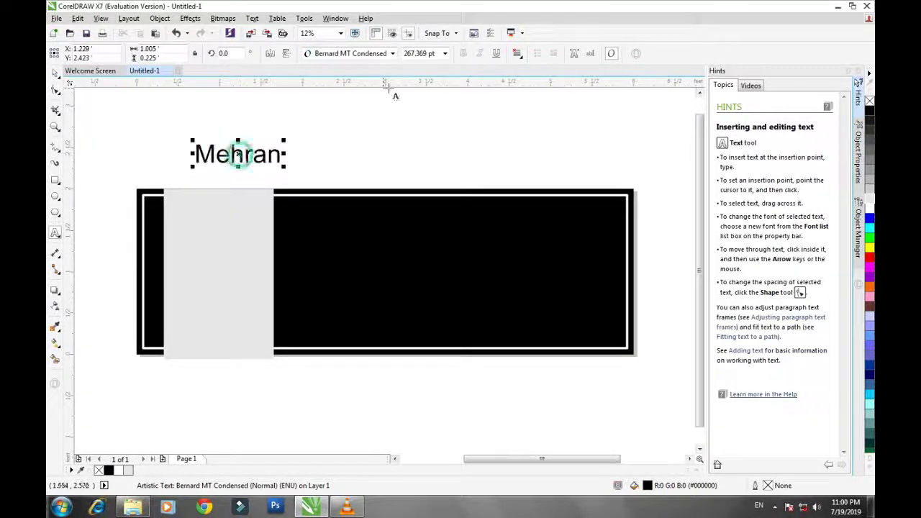
Set the font of the "Mehran" text to Bodoni Bd BT.
{"action": "left_click", "coordinate": [56, 73]}
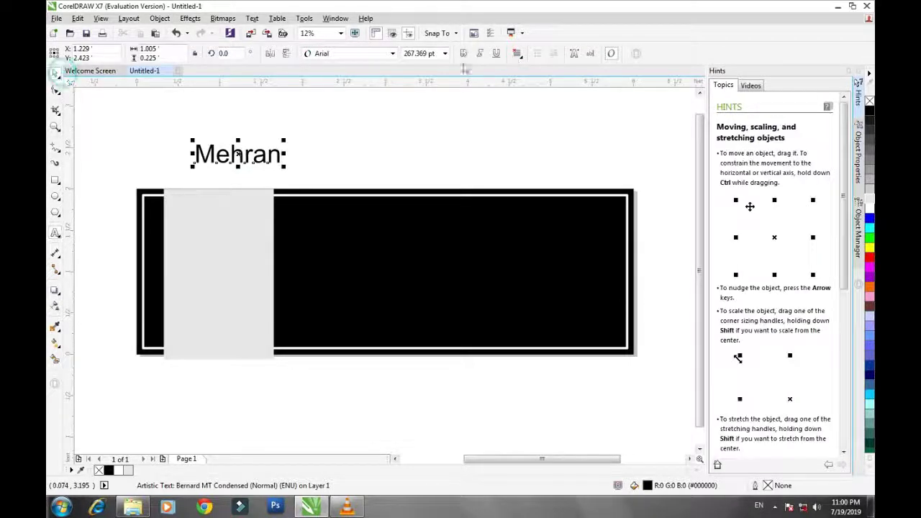
{"action": "left_click", "coordinate": [392, 53]}
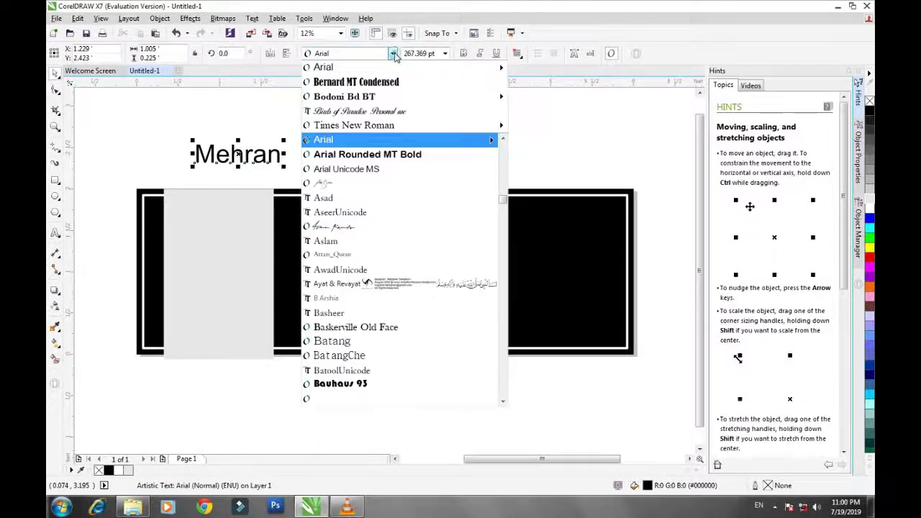
{"action": "left_click", "coordinate": [366, 97]}
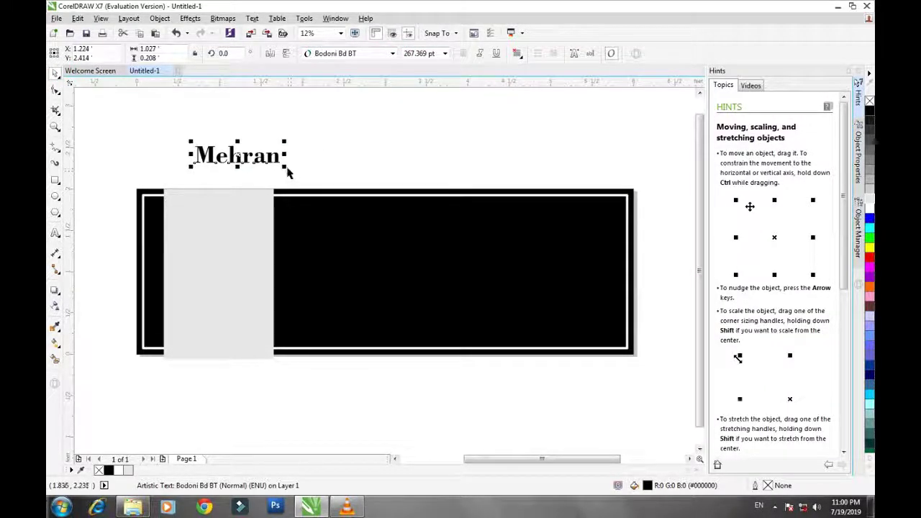
Place the "Mehran" text in the upper part of the light grey panel and fill it red (#FF0000).
{"action": "left_click_drag", "start_coordinate": [232, 150], "coordinate": [216, 208]}
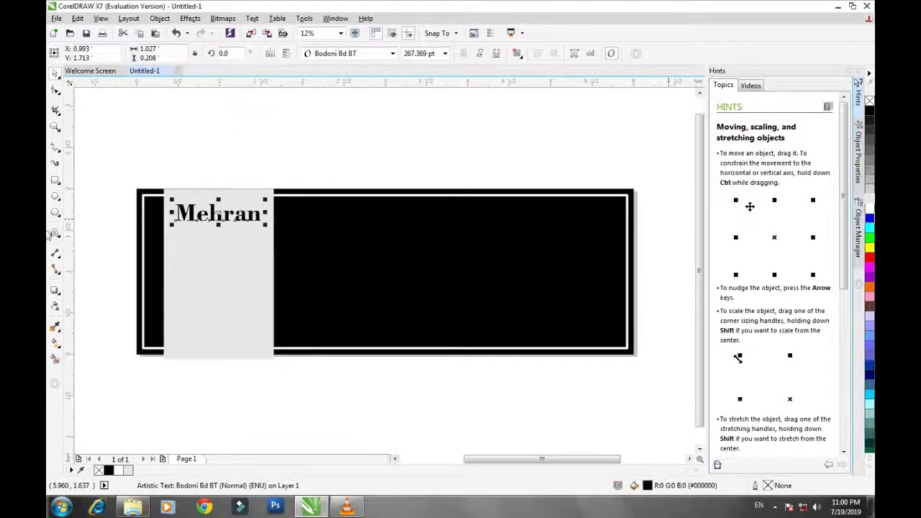
{"action": "left_click", "coordinate": [869, 258]}
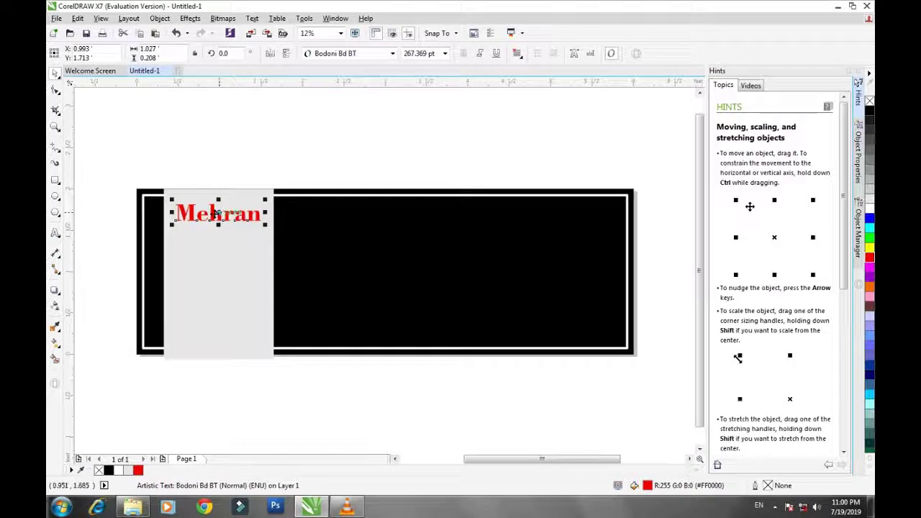
{"action": "scroll", "coordinate": [217, 214], "scroll_direction": "up", "scroll_amount": 2}
{"action": "left_click_drag", "start_coordinate": [216, 214], "coordinate": [222, 221]}
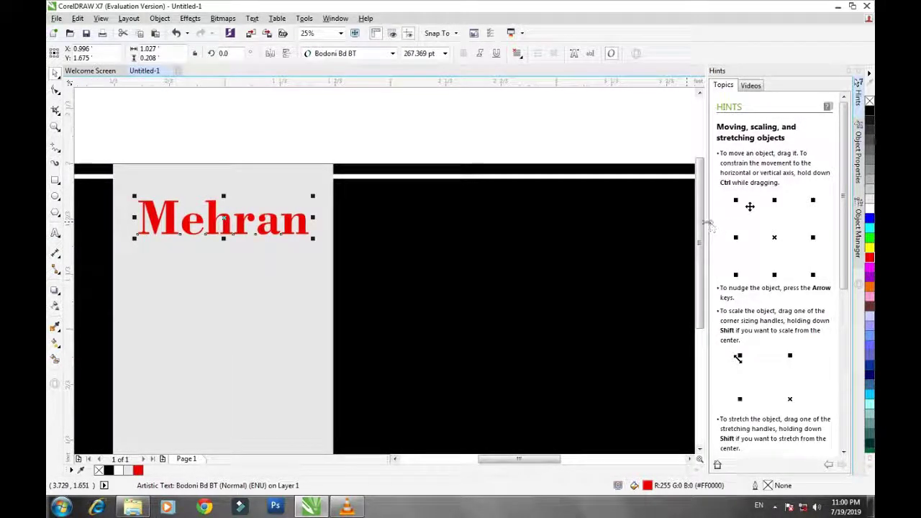
Draw a horizontal two-point line about 1.13 feet long just below the "Mehran" text.
{"action": "left_click_drag", "start_coordinate": [704, 226], "coordinate": [704, 245]}
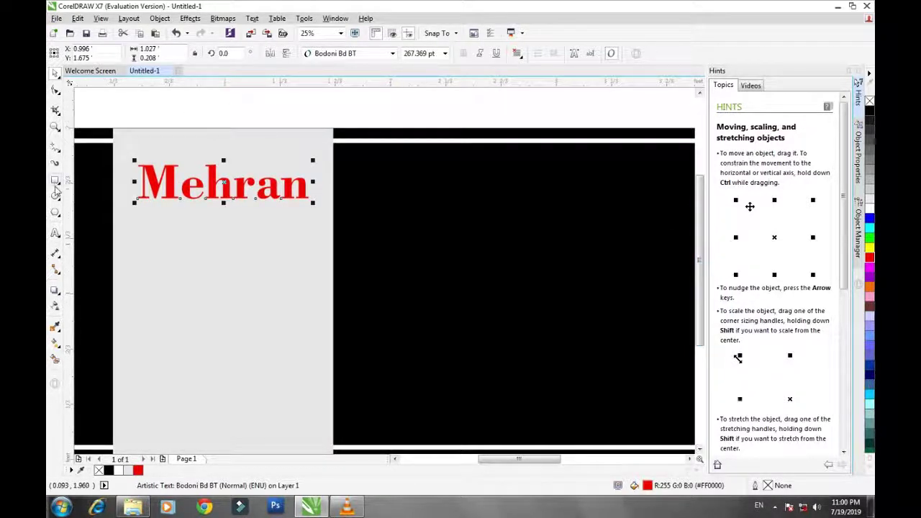
{"action": "left_click", "coordinate": [56, 148]}
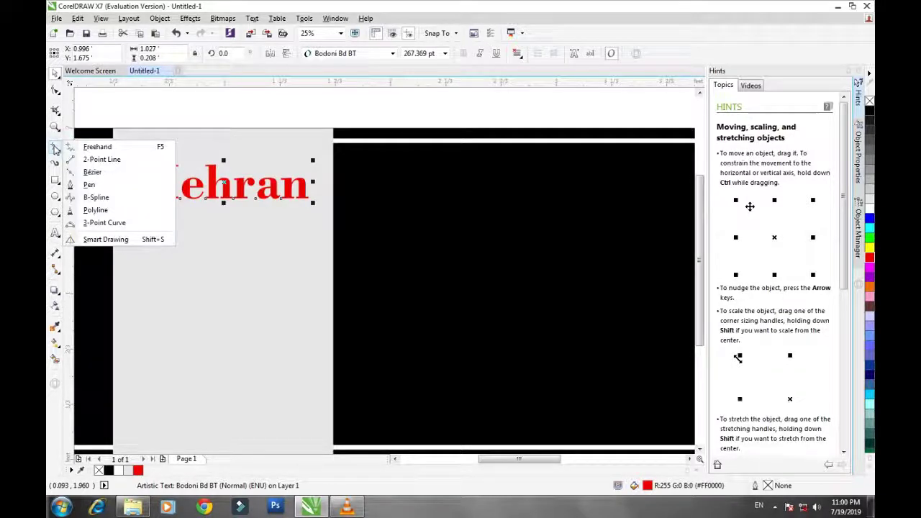
{"action": "left_click", "coordinate": [99, 159]}
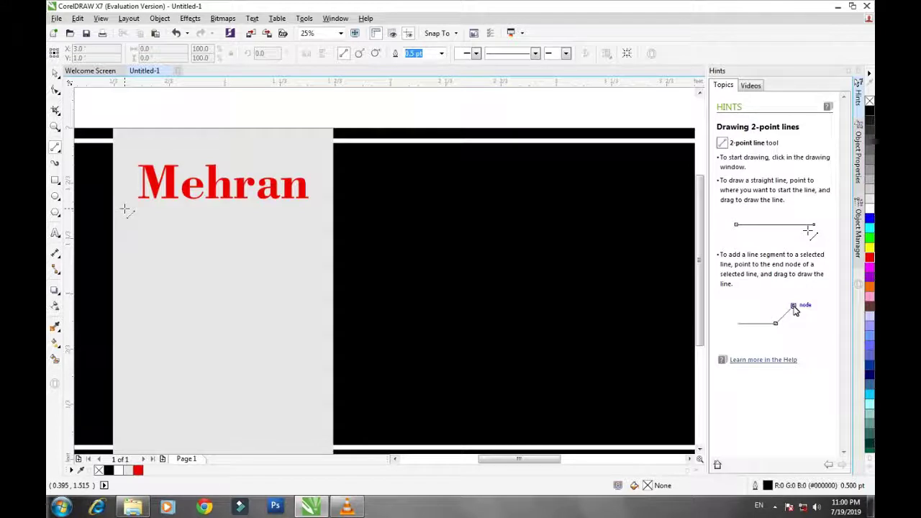
{"action": "left_click_drag", "start_coordinate": [125, 209], "coordinate": [326, 211]}
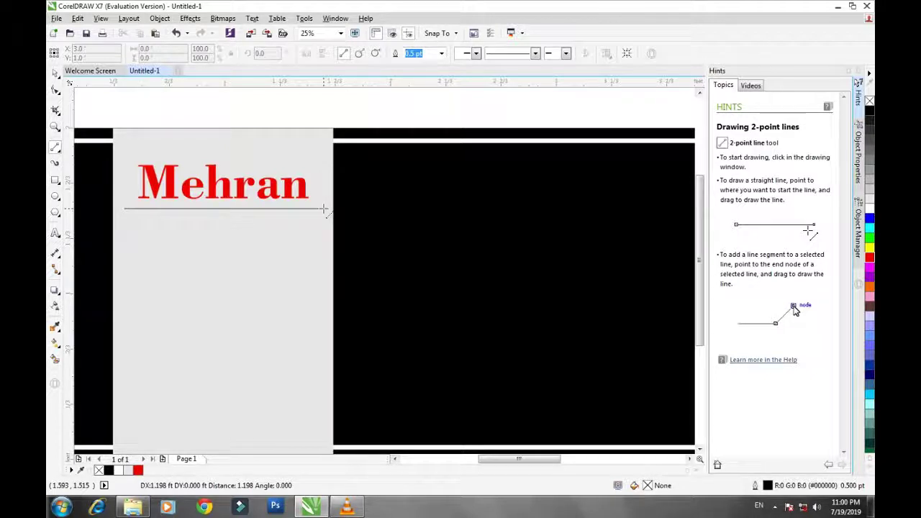
{"action": "left_click_drag", "start_coordinate": [324, 210], "coordinate": [227, 383]}
{"action": "left_click_drag", "start_coordinate": [267, 350], "coordinate": [315, 204]}
{"action": "left_click_drag", "start_coordinate": [317, 207], "coordinate": [314, 209]}
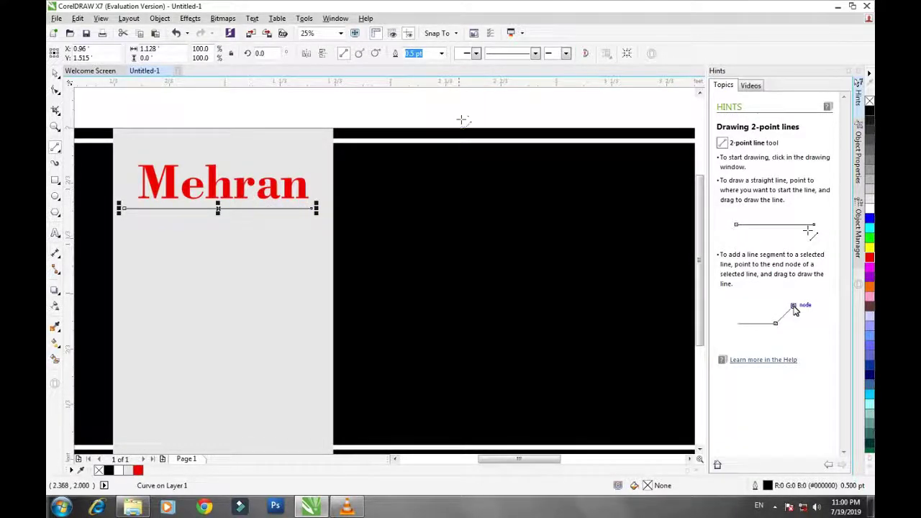
Set the line's width to 24.0 pt, center it horizontally under the "Mehran" text and deselect both.
{"action": "left_click", "coordinate": [442, 53]}
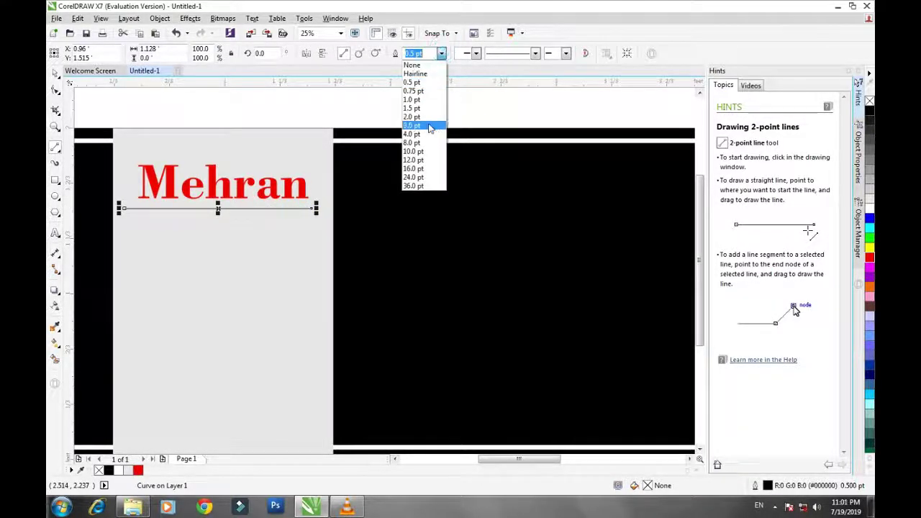
{"action": "left_click", "coordinate": [412, 178]}
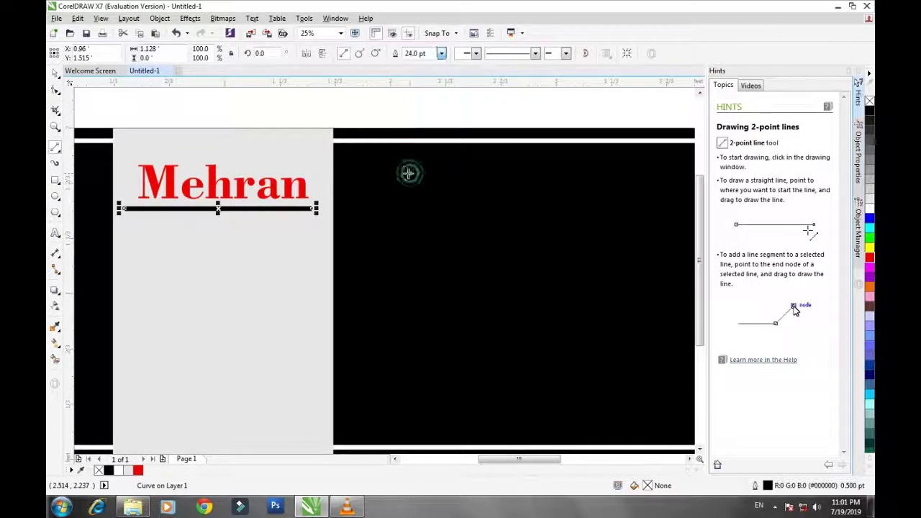
{"action": "left_click", "coordinate": [54, 74]}
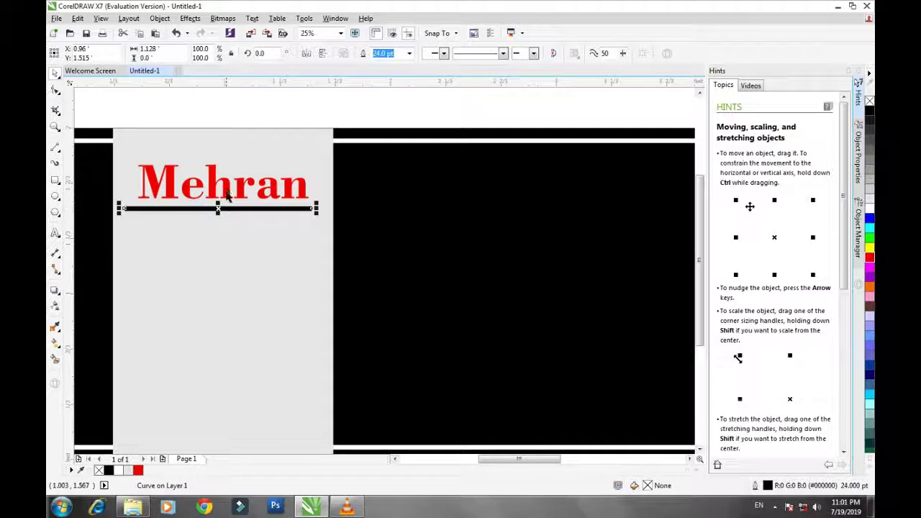
{"action": "left_click", "coordinate": [224, 186], "text": "shift"}
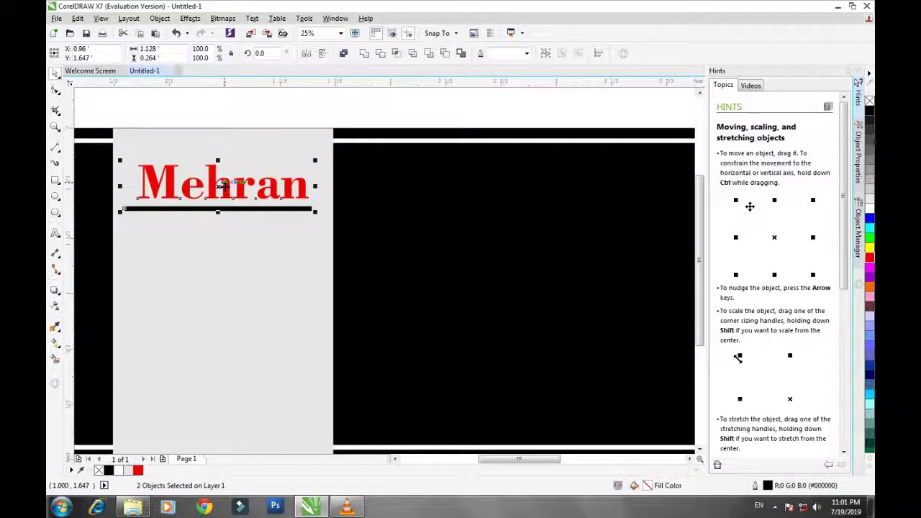
{"action": "left_click_drag", "start_coordinate": [223, 186], "coordinate": [229, 186]}
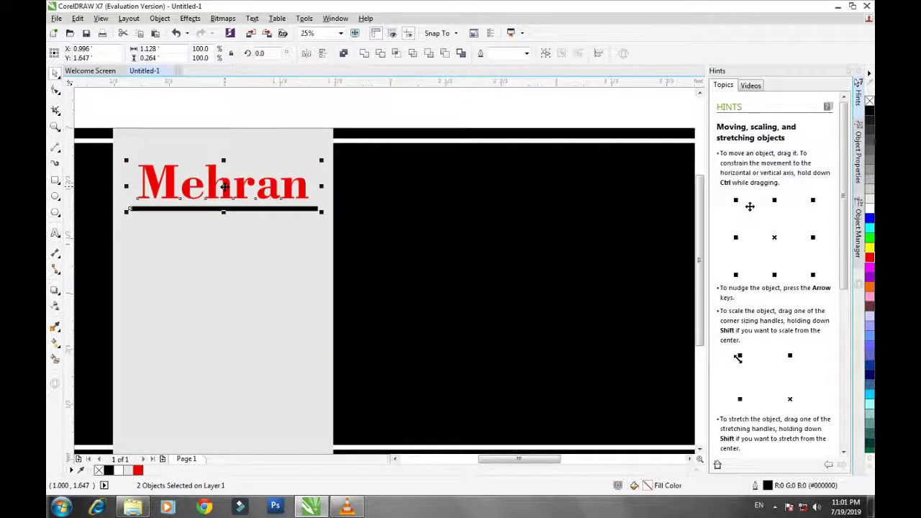
{"action": "left_click", "coordinate": [235, 118]}
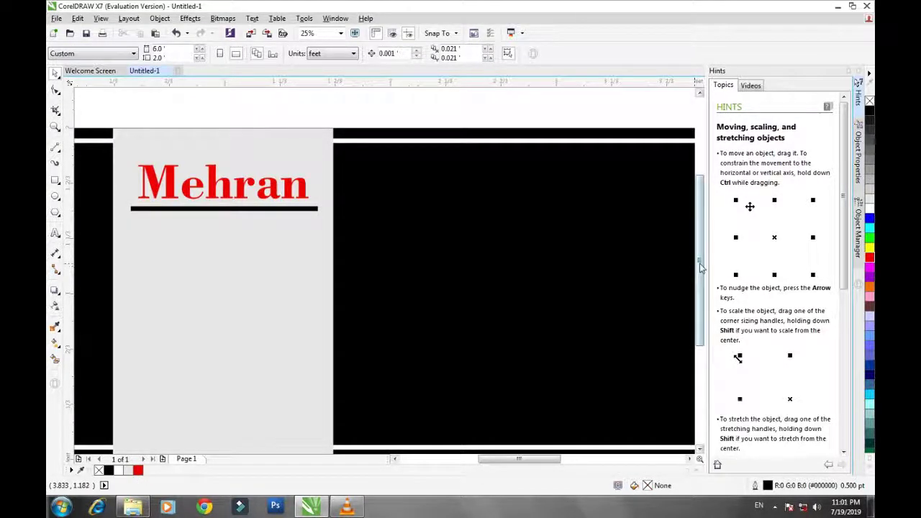
Add the text "Electronics" below the line on the grey panel and enlarge it to about 103.5 pt.
{"action": "scroll", "coordinate": [701, 268], "scroll_direction": "down", "scroll_amount": 2}
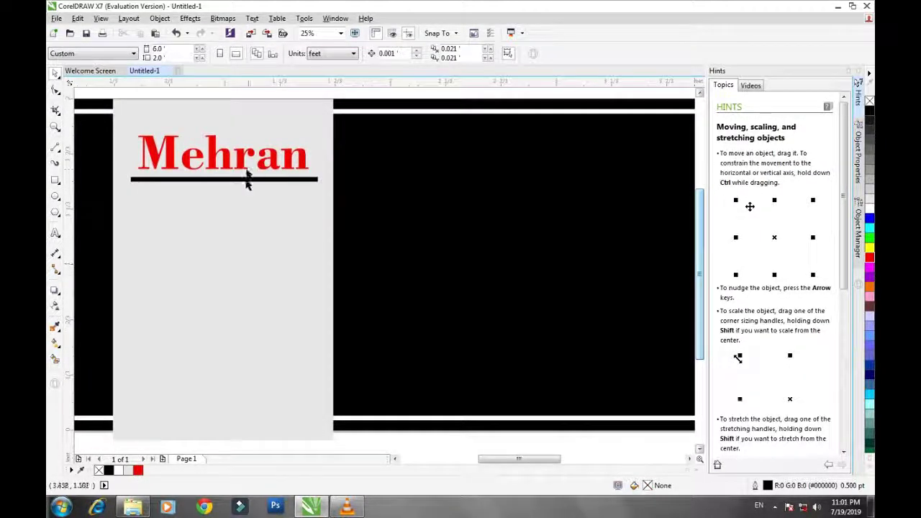
{"action": "left_click", "coordinate": [54, 233]}
{"action": "left_click", "coordinate": [177, 235]}
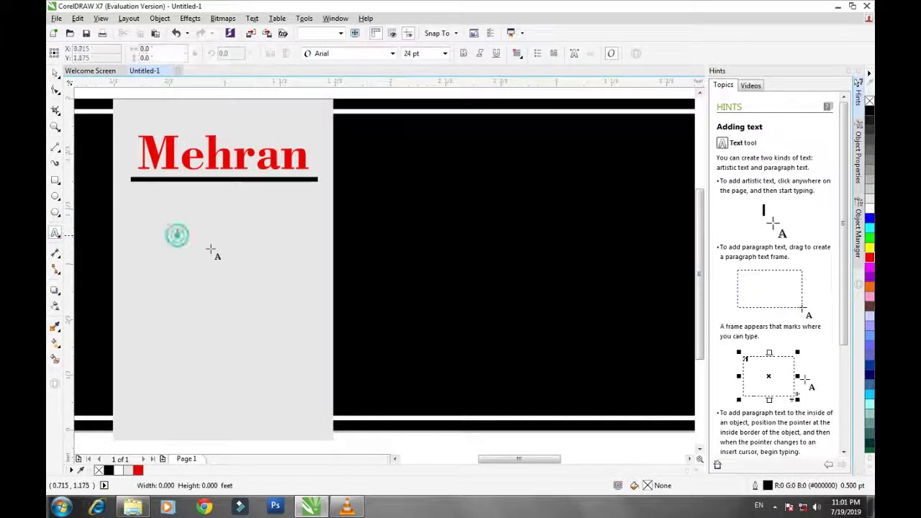
{"action": "type", "text": "S"}
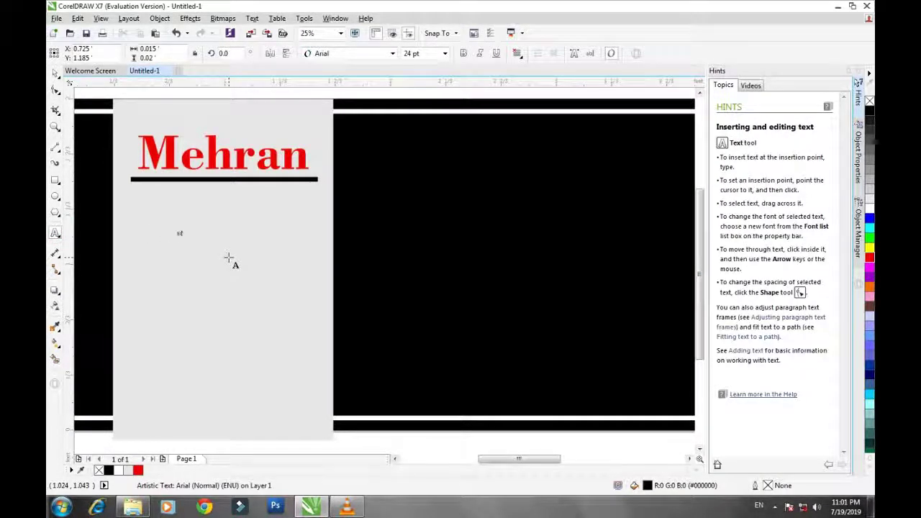
{"action": "type", "text": "lectronics"}
{"action": "key", "text": "Escape"}
{"action": "left_click_drag", "start_coordinate": [204, 228], "coordinate": [278, 216]}
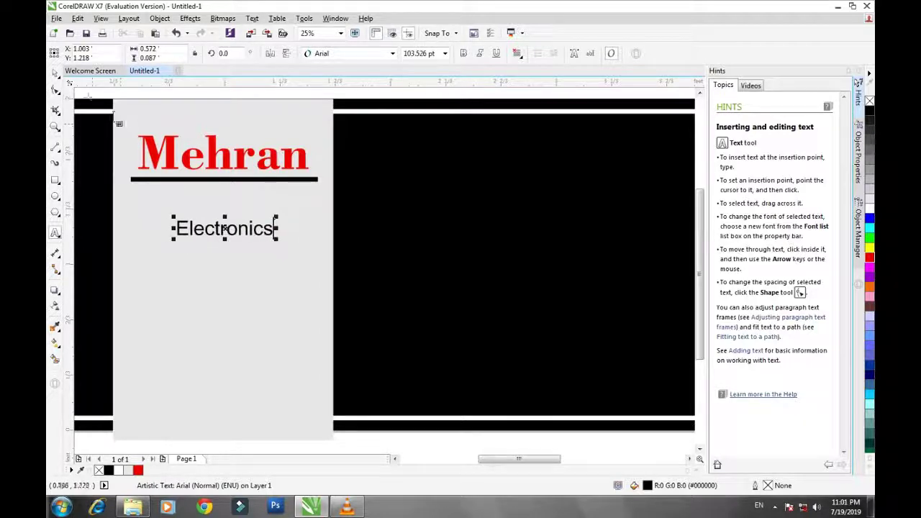
Move the "Electronics" text directly beneath the black line and set its font to Bodoni Bd BT.
{"action": "left_click", "coordinate": [56, 73]}
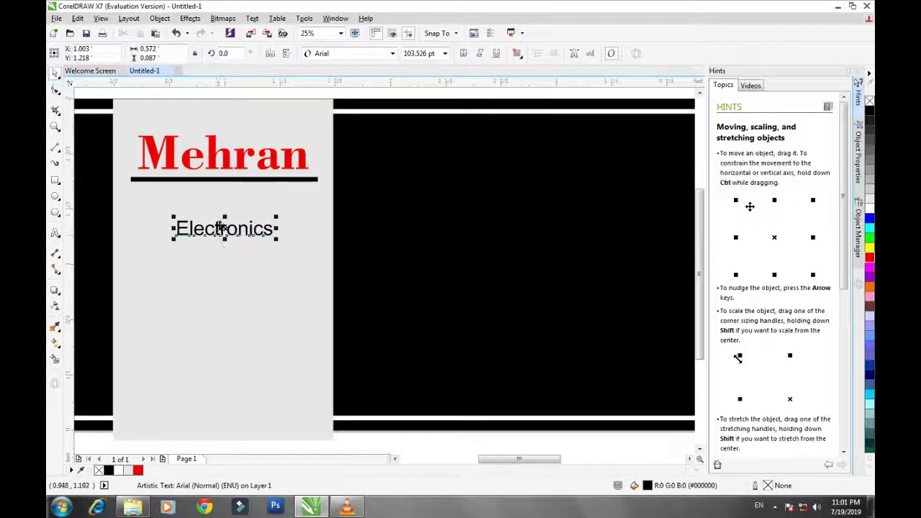
{"action": "left_click_drag", "start_coordinate": [224, 227], "coordinate": [221, 193]}
{"action": "left_click", "coordinate": [392, 54]}
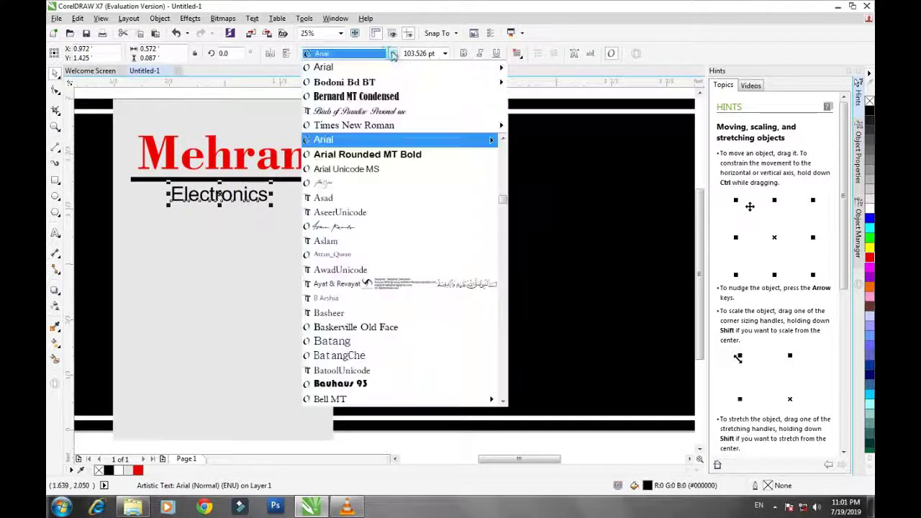
{"action": "left_click", "coordinate": [374, 86]}
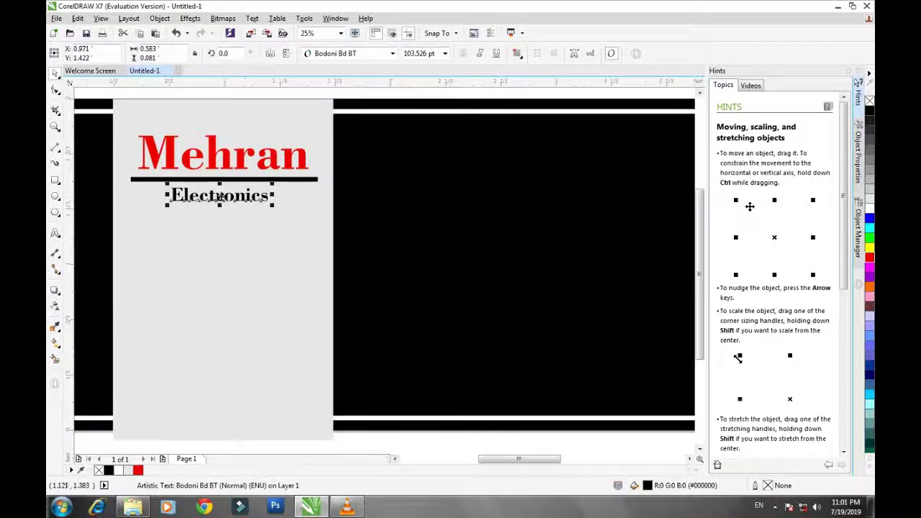
Widen the letter spacing of "Electronics" to about 1.215 feet overall and center the text under the black line.
{"action": "left_click", "coordinate": [55, 88]}
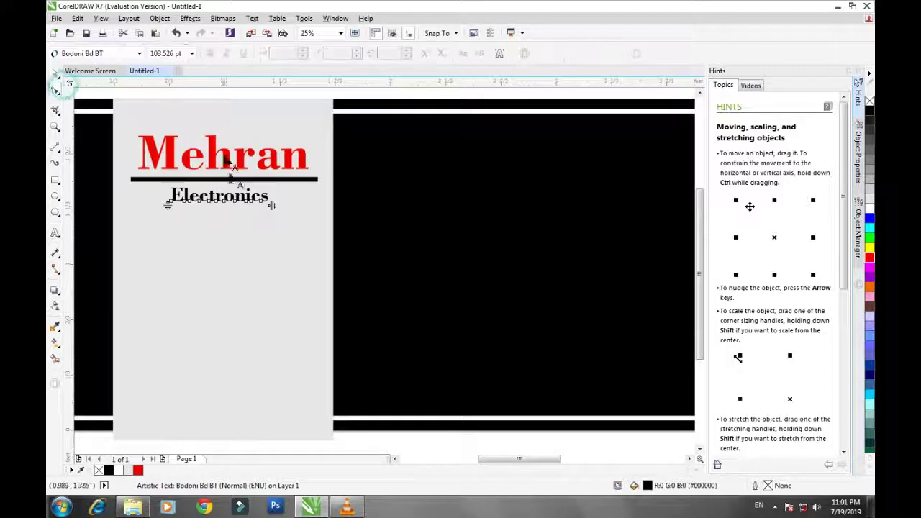
{"action": "left_click_drag", "start_coordinate": [274, 206], "coordinate": [376, 202]}
{"action": "left_click", "coordinate": [57, 75]}
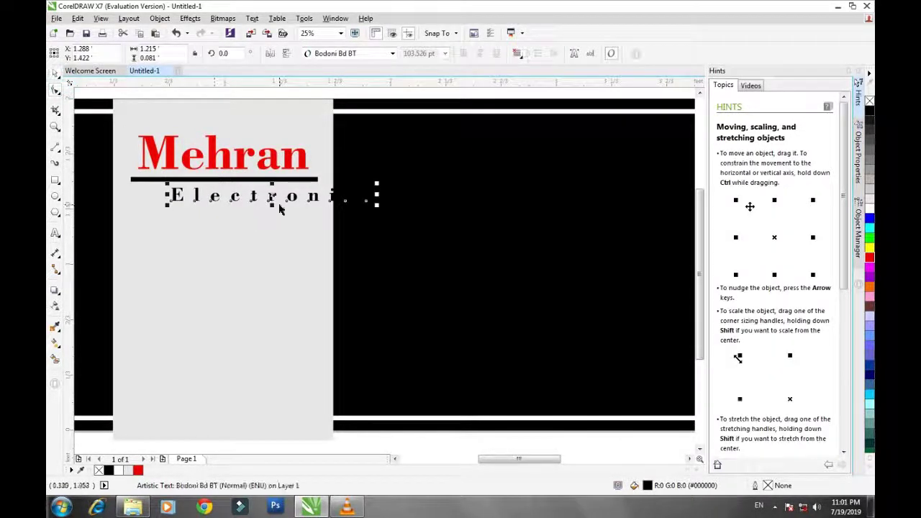
{"action": "left_click_drag", "start_coordinate": [269, 198], "coordinate": [223, 194]}
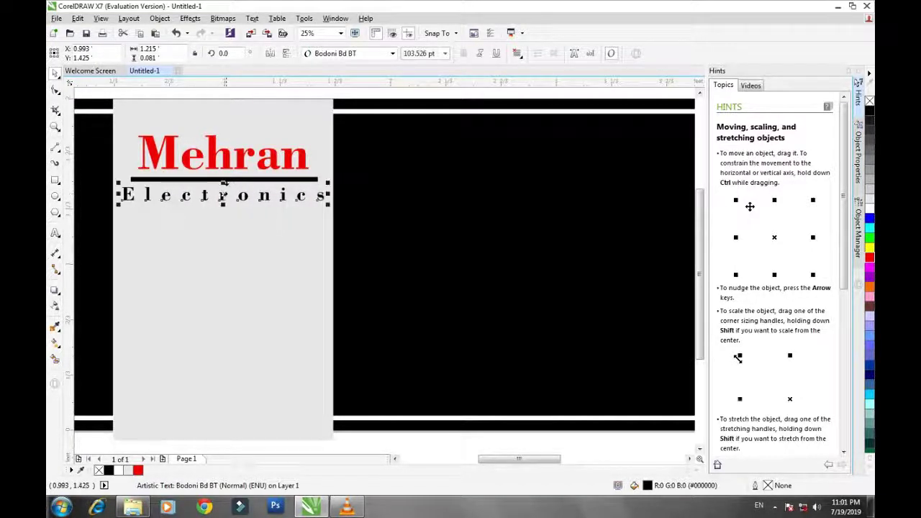
{"action": "left_click", "coordinate": [223, 158]}
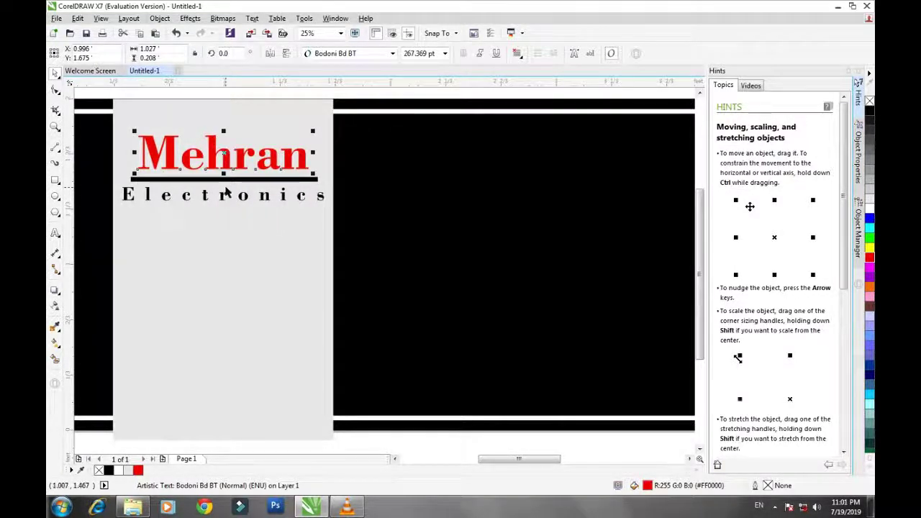
Move the "Electronics" text slightly up toward the black line and deselect it.
{"action": "left_click", "coordinate": [227, 195]}
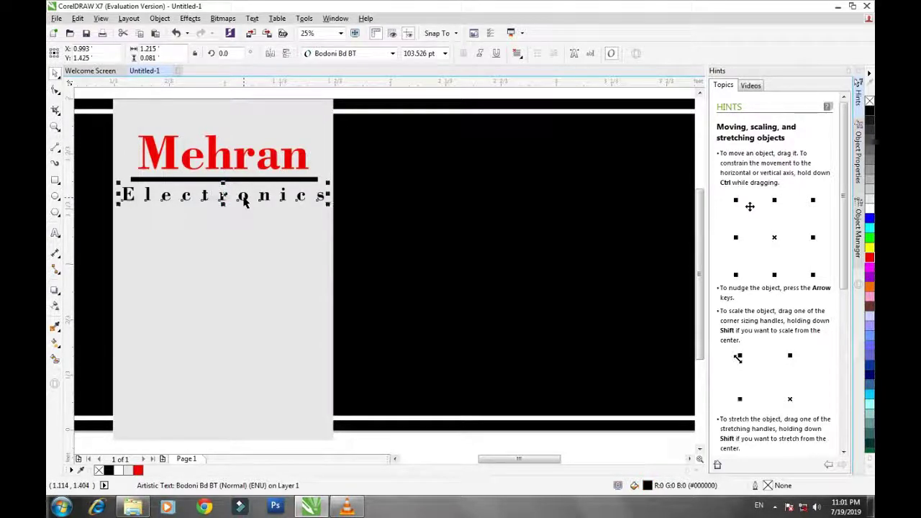
{"action": "left_click_drag", "start_coordinate": [243, 199], "coordinate": [236, 222]}
{"action": "left_click", "coordinate": [237, 222]}
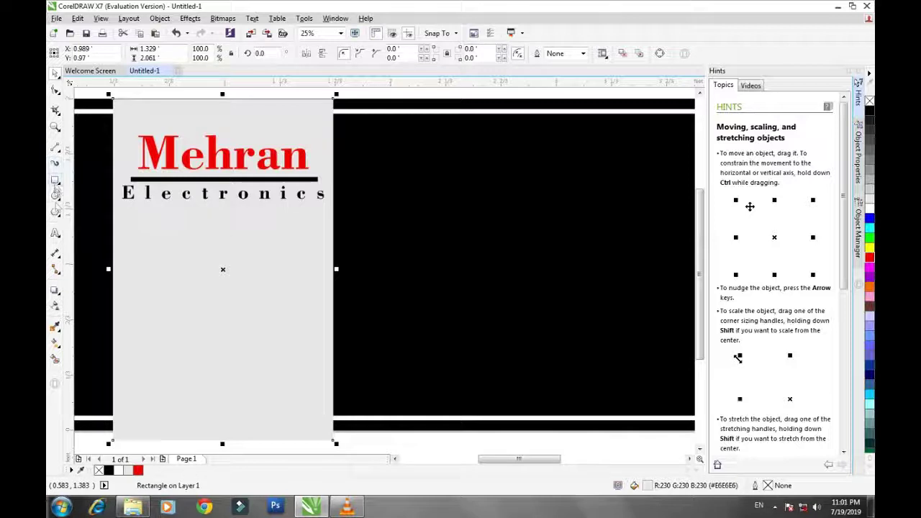
Add the text "We Deal All Type of Laptops Sale & Perchase" on the grey panel below "Electronics".
{"action": "left_click", "coordinate": [55, 232]}
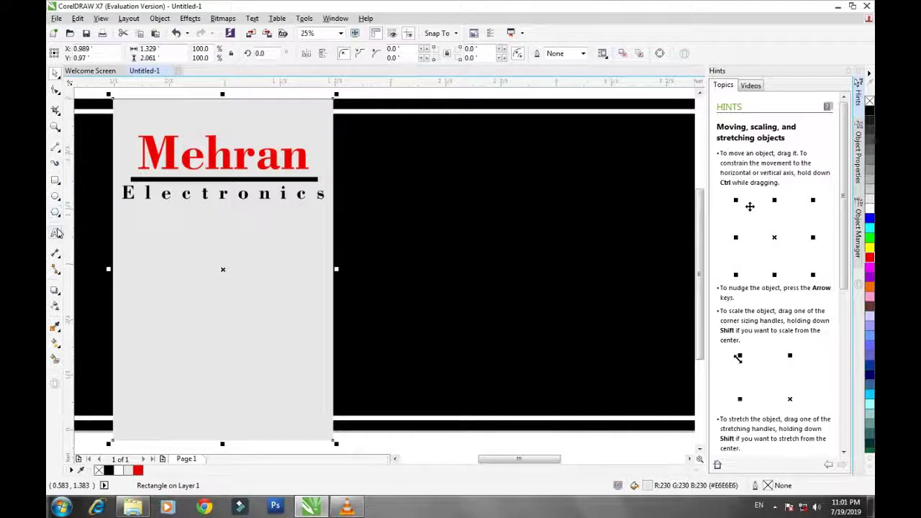
{"action": "left_click", "coordinate": [143, 251]}
{"action": "type", "text": "we"}
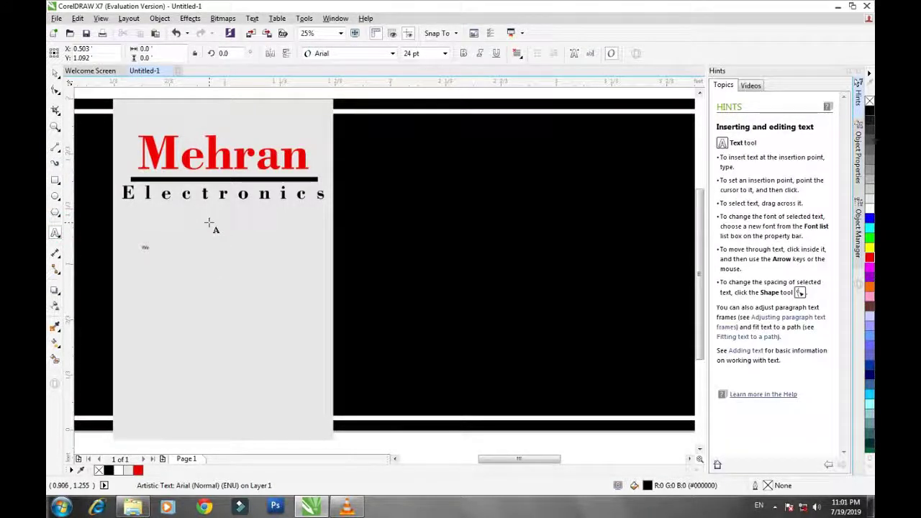
{"action": "type", "text": " Deal"}
{"action": "type", "text": "All Type of Laptops Sa"}
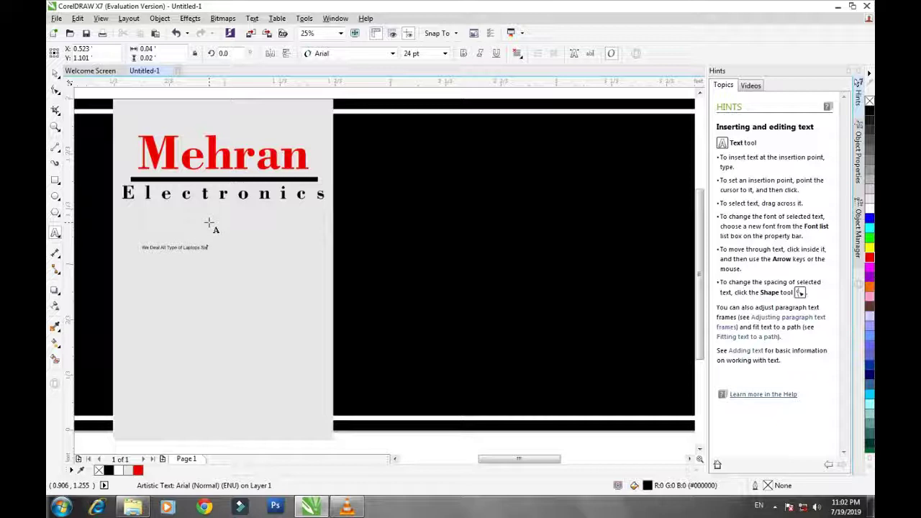
{"action": "type", "text": "e"}
{"action": "type", "text": "ts"}
{"action": "key", "text": "ctrl+space"}
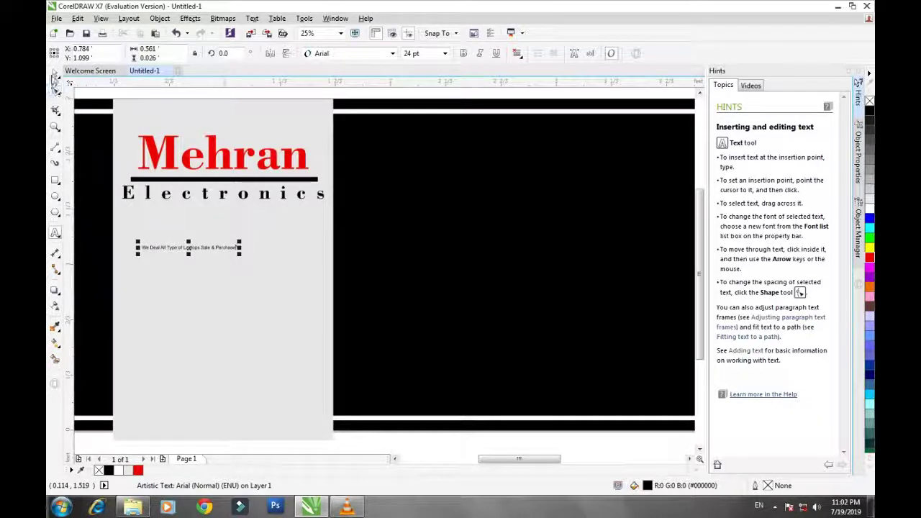
Enlarge the tagline to about 50.9 pt and center it across the grey panel.
{"action": "left_click", "coordinate": [54, 74]}
{"action": "left_click_drag", "start_coordinate": [239, 242], "coordinate": [317, 213]}
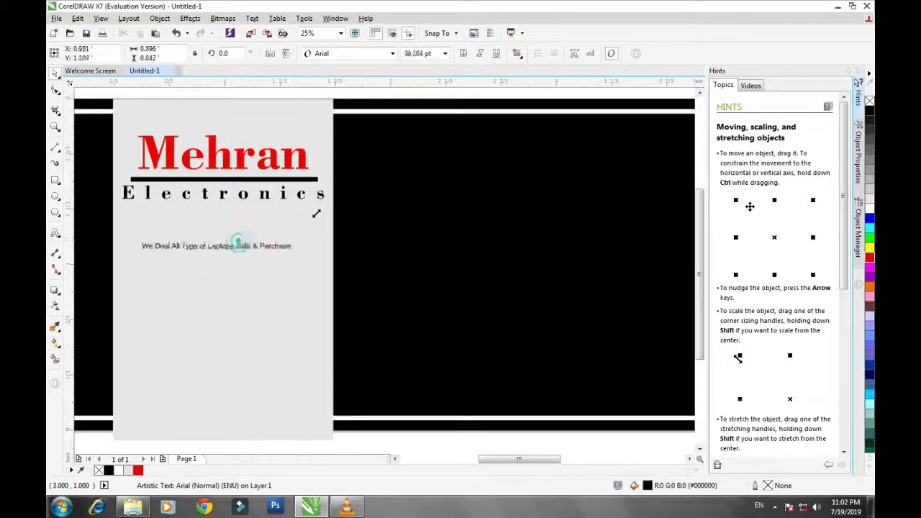
{"action": "left_click_drag", "start_coordinate": [281, 245], "coordinate": [262, 242]}
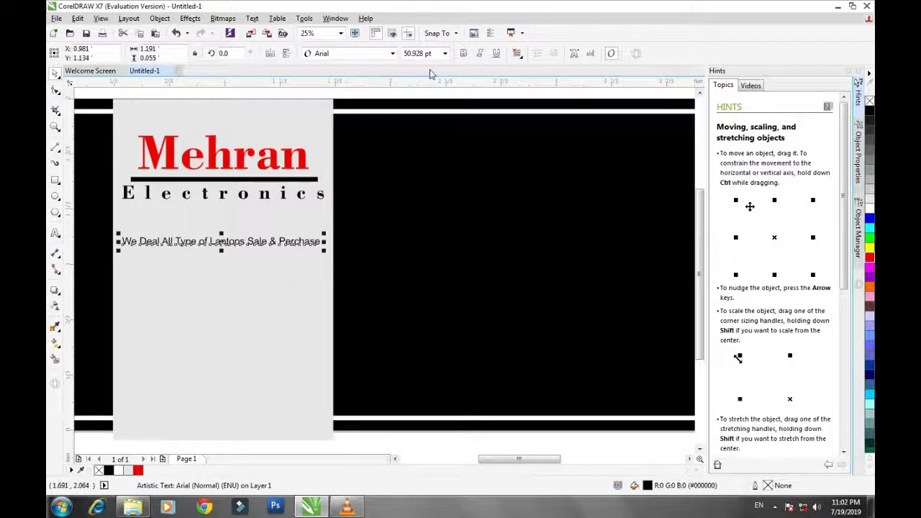
Make the tagline bold, try the Birds of Paradise font on it and enlarge it to about 62.3 pt.
{"action": "left_click", "coordinate": [464, 53]}
{"action": "left_click", "coordinate": [393, 54]}
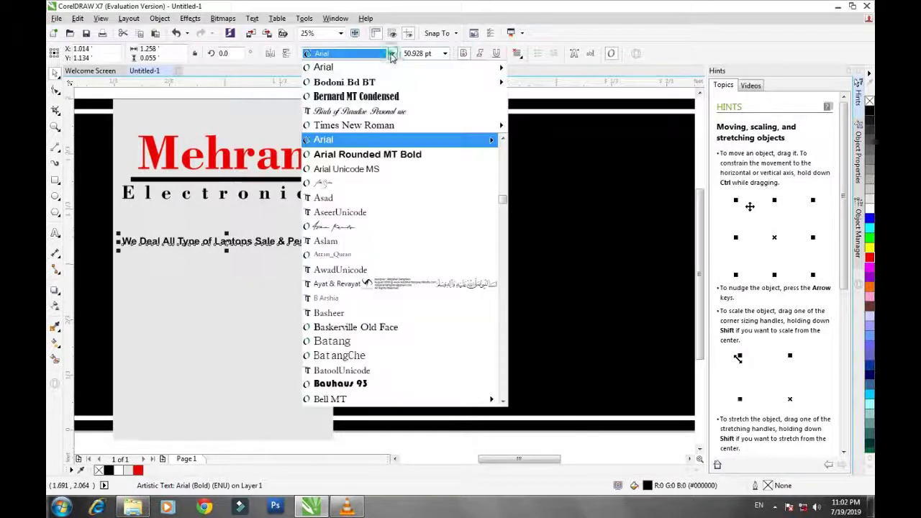
{"action": "left_click", "coordinate": [353, 113]}
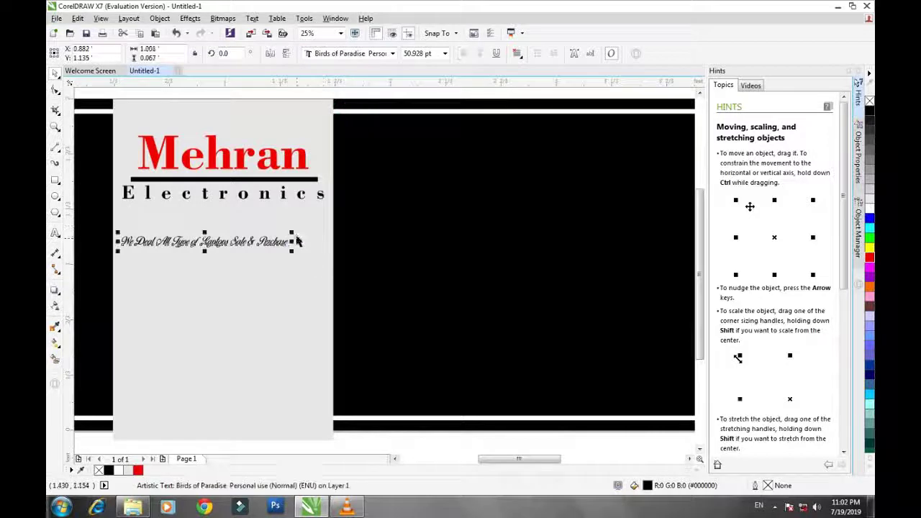
{"action": "left_click_drag", "start_coordinate": [292, 232], "coordinate": [329, 230]}
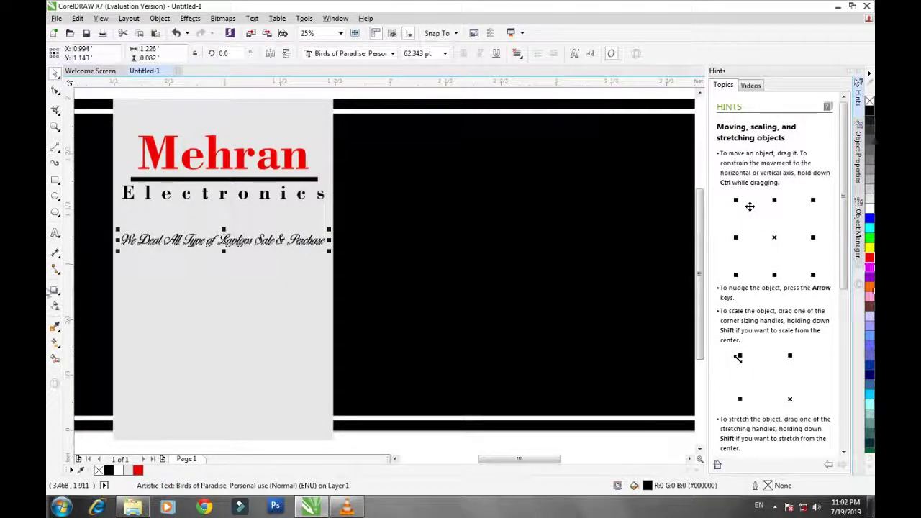
Fill the tagline with light blue and change its font to Bernard MT Condensed.
{"action": "left_click", "coordinate": [870, 394]}
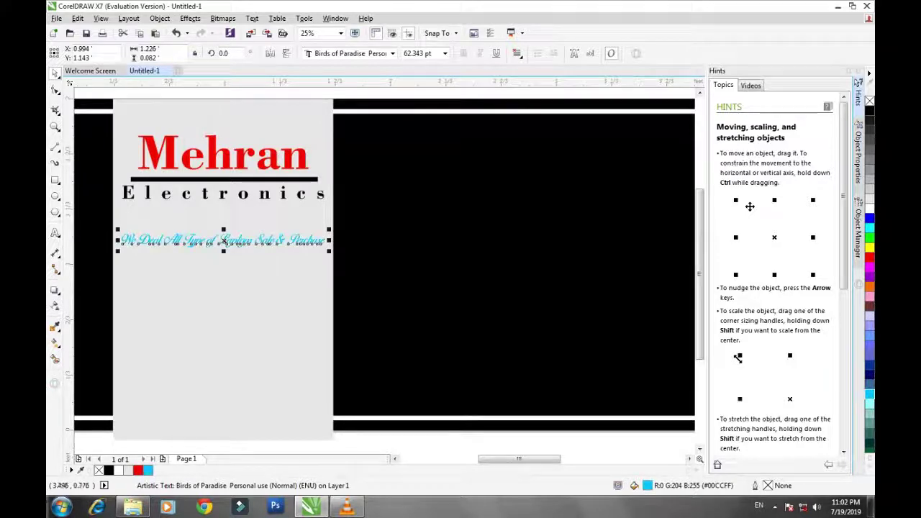
{"action": "left_click", "coordinate": [392, 54]}
{"action": "left_click", "coordinate": [382, 107]}
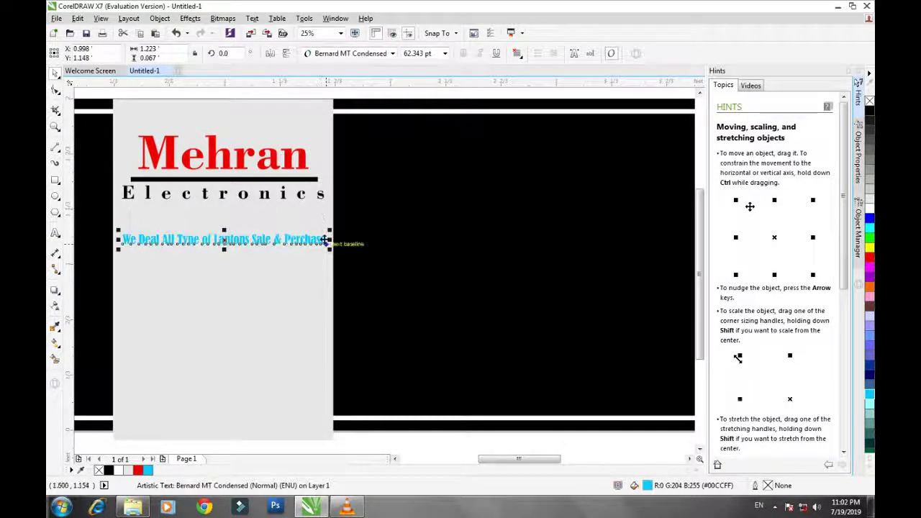
Try a yellow fill on the tagline, color it red and move it up to just beneath "Electronics".
{"action": "left_click", "coordinate": [869, 247]}
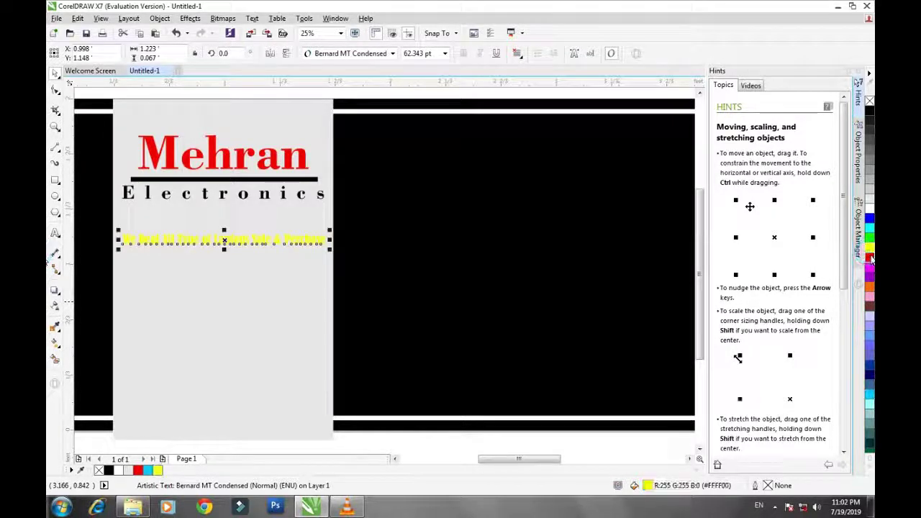
{"action": "left_click", "coordinate": [870, 256]}
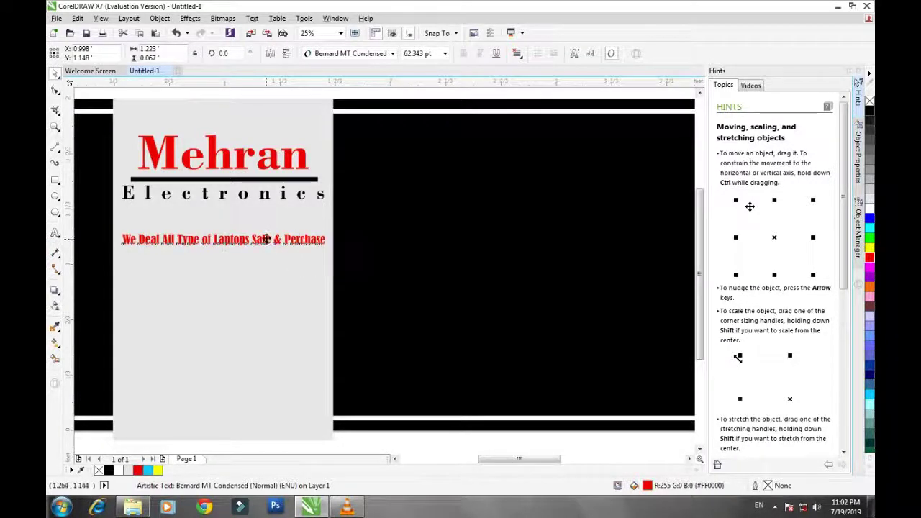
{"action": "left_click_drag", "start_coordinate": [268, 243], "coordinate": [266, 233]}
{"action": "left_click_drag", "start_coordinate": [266, 221], "coordinate": [266, 219]}
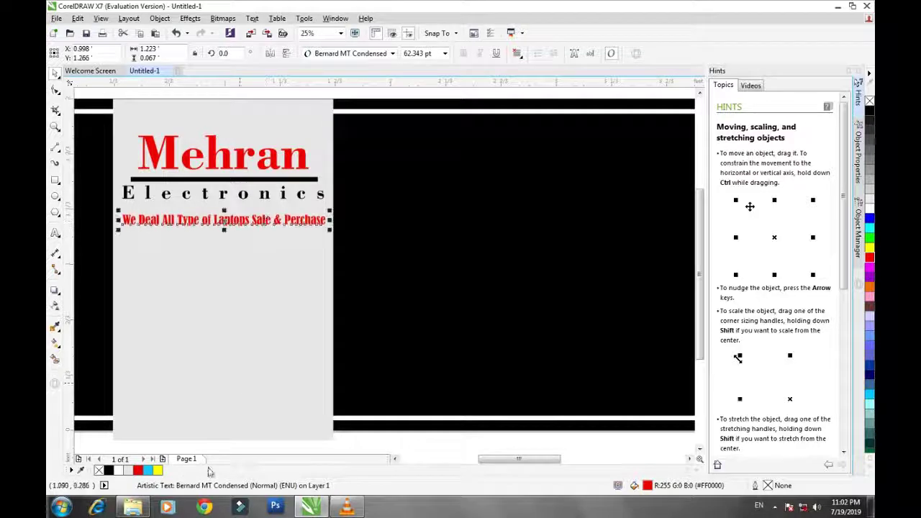
Place the blue-screen laptop image "S.R. RDITING ZONE (9)" from the flex folder below the tagline and scale it to about 108.8%.
{"action": "left_click", "coordinate": [134, 507]}
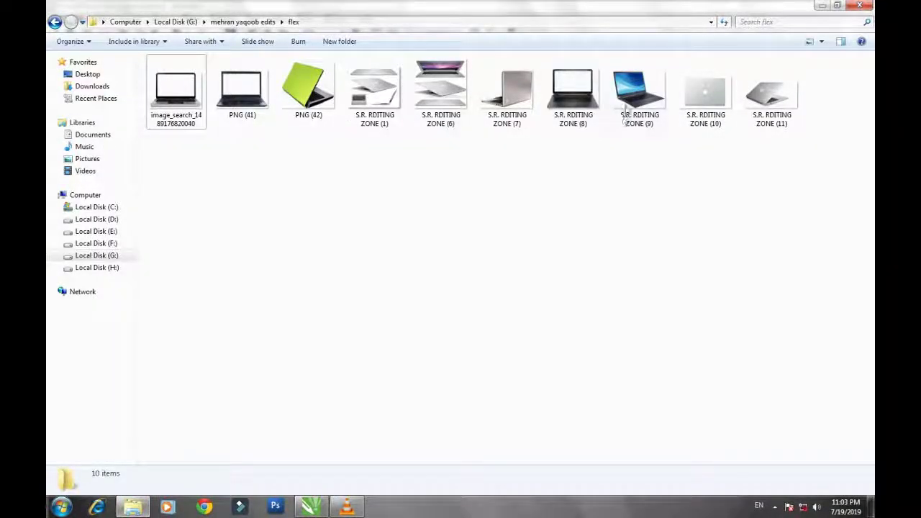
{"action": "left_click_drag", "start_coordinate": [626, 108], "coordinate": [201, 326]}
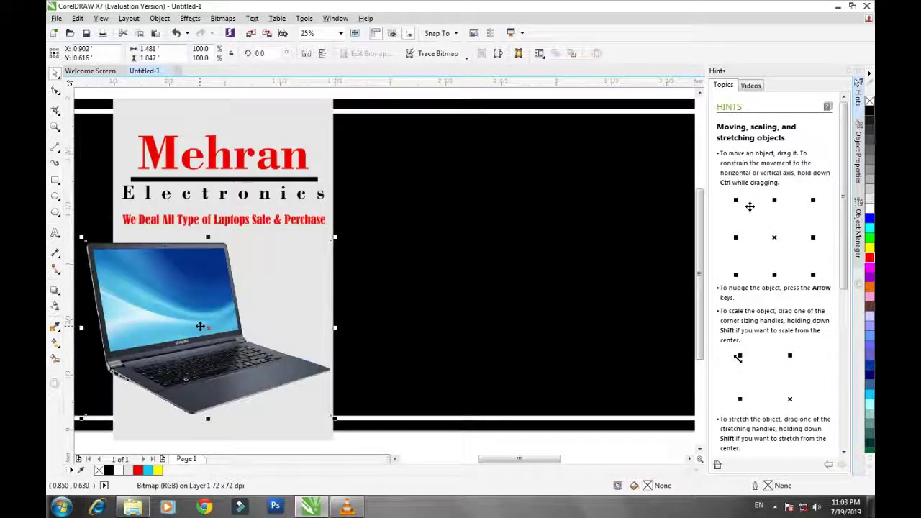
{"action": "scroll", "coordinate": [223, 327], "scroll_direction": "down", "scroll_amount": 1}
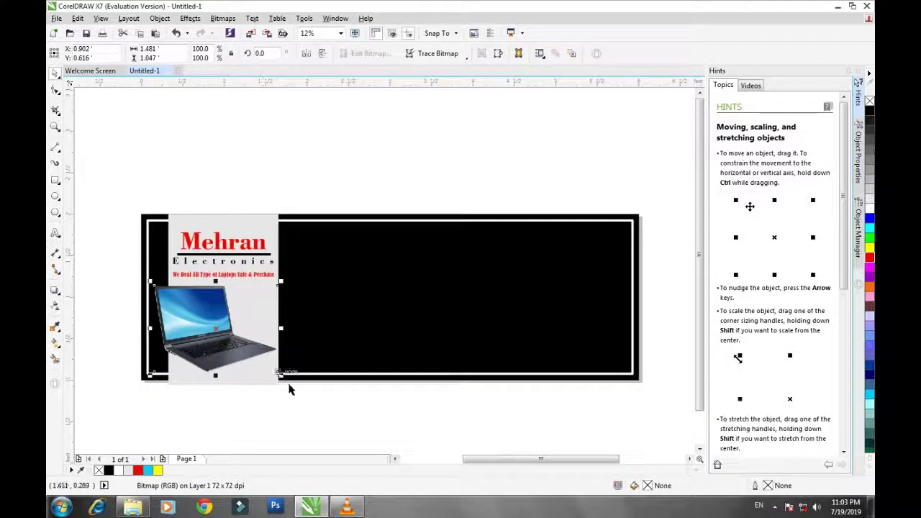
{"action": "left_click_drag", "start_coordinate": [287, 377], "coordinate": [292, 384]}
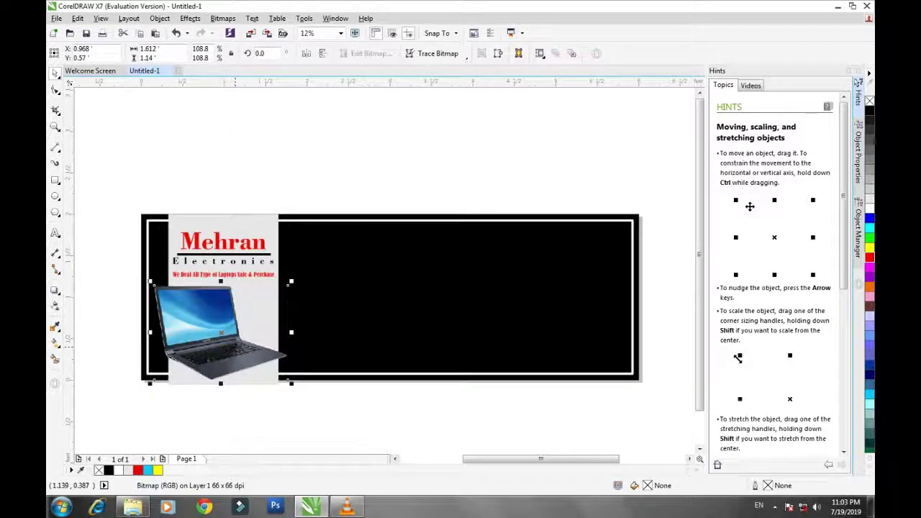
Close VLC media player, place the silver laptop image "S.R. RDITING ZONE (11)" overlapping the first laptop's lower right part, and deselect it.
{"action": "left_click", "coordinate": [134, 508]}
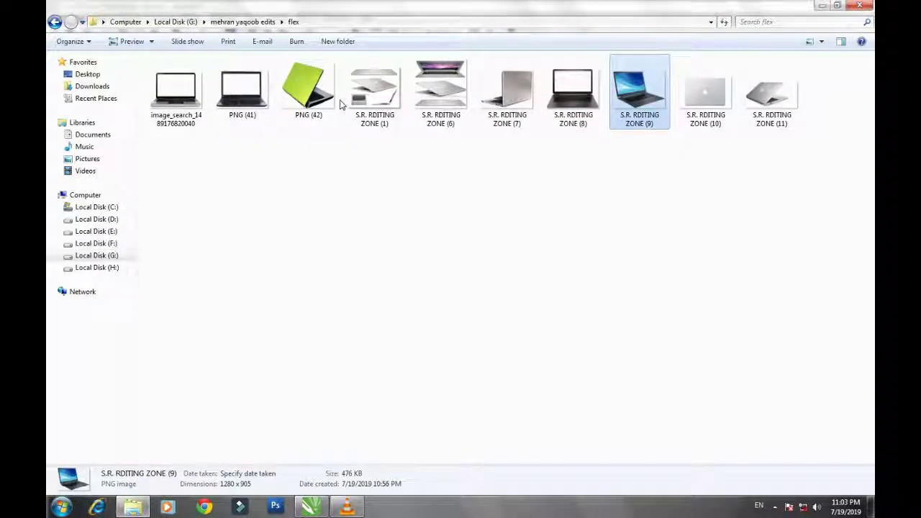
{"action": "left_click_drag", "start_coordinate": [778, 103], "coordinate": [321, 510]}
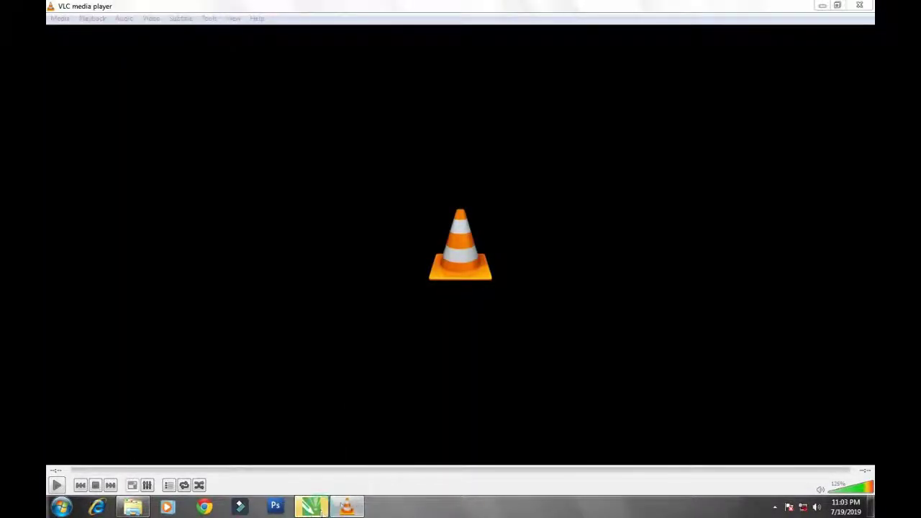
{"action": "left_click", "coordinate": [860, 5]}
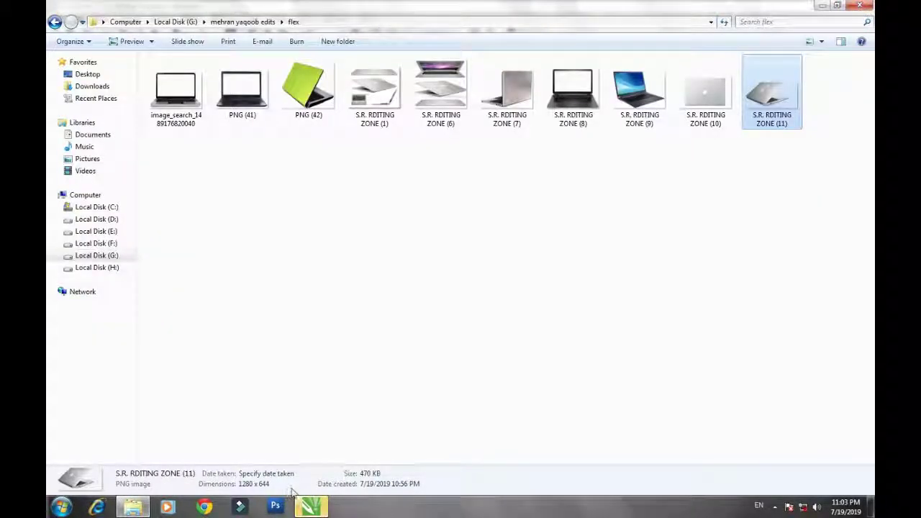
{"action": "left_click", "coordinate": [305, 507]}
{"action": "left_click", "coordinate": [305, 505]}
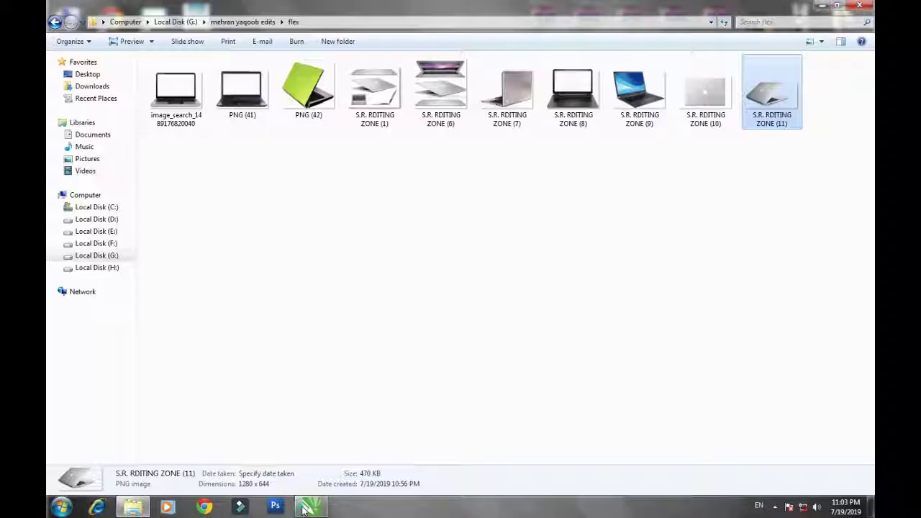
{"action": "left_click_drag", "start_coordinate": [778, 118], "coordinate": [251, 347]}
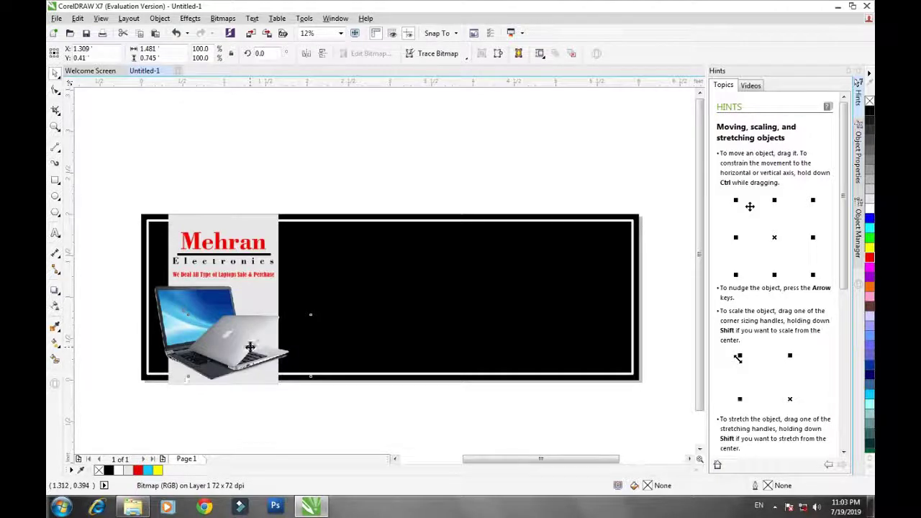
{"action": "left_click", "coordinate": [267, 175]}
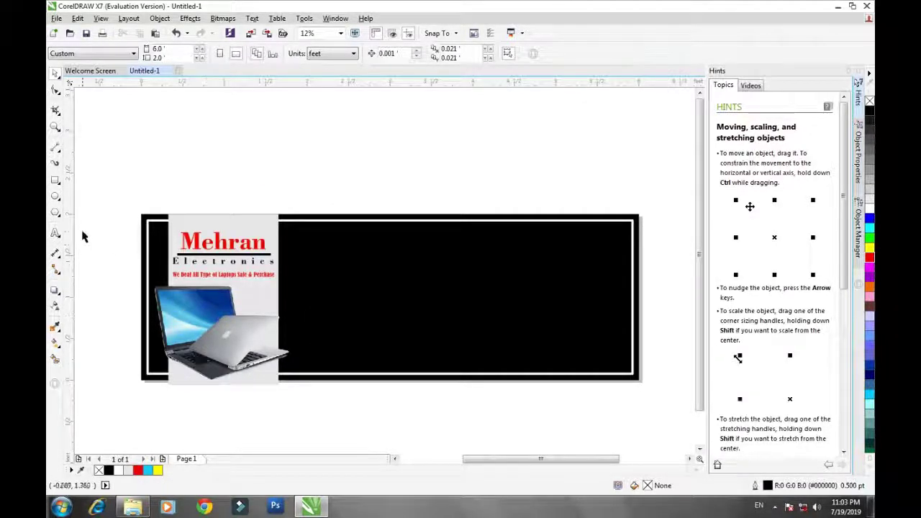
Draw a circle about 0.924 feet across, fill it with white and move it onto the black area beside the grey panel.
{"action": "left_click", "coordinate": [63, 197]}
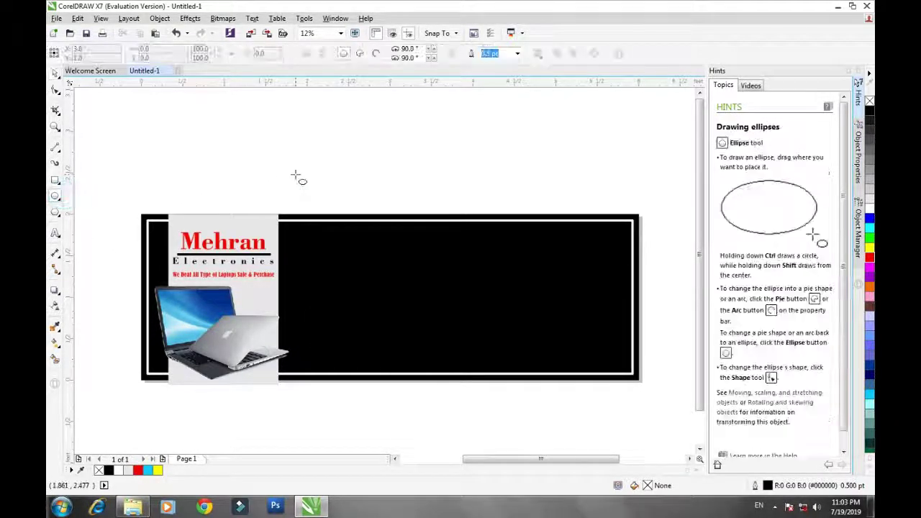
{"action": "left_click_drag", "start_coordinate": [286, 136], "coordinate": [364, 183]}
{"action": "left_click", "coordinate": [57, 73]}
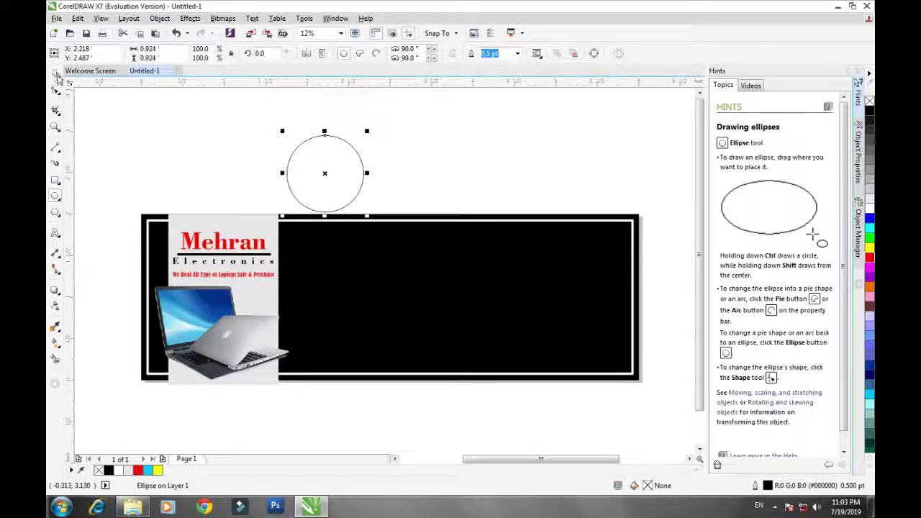
{"action": "left_click", "coordinate": [868, 209]}
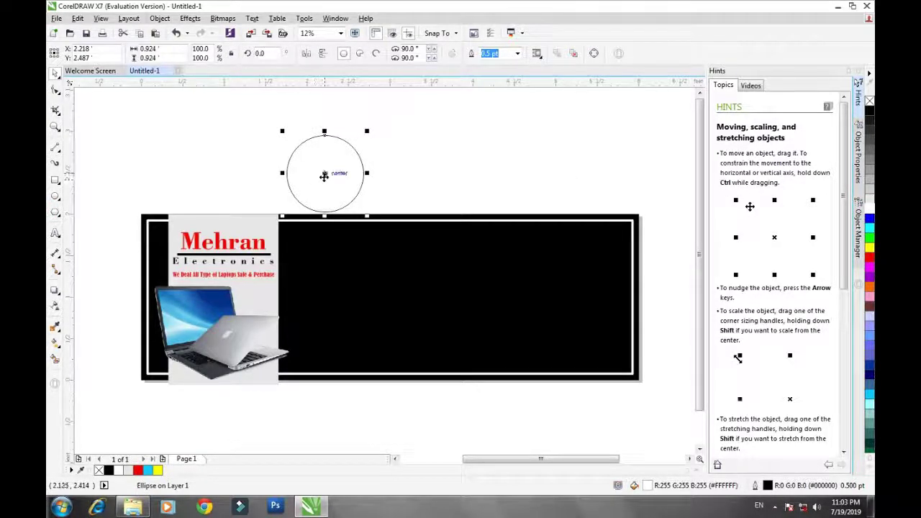
{"action": "left_click_drag", "start_coordinate": [324, 176], "coordinate": [331, 271]}
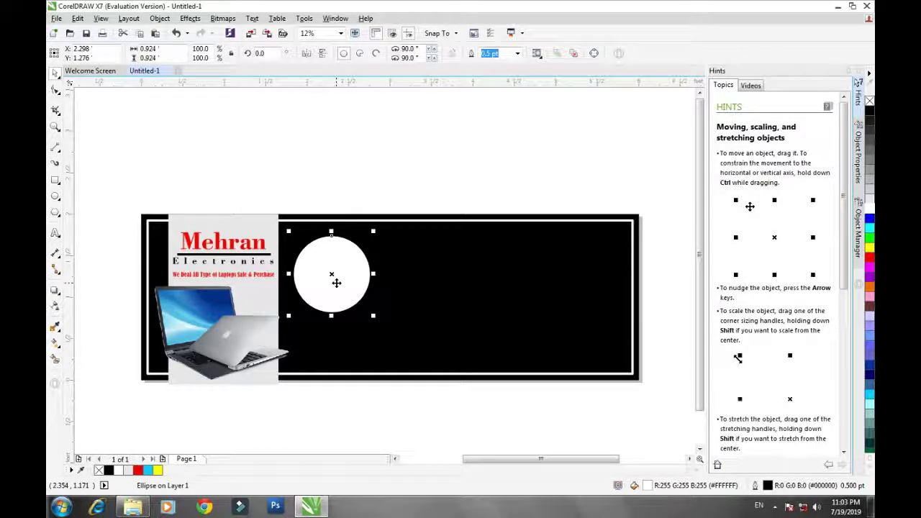
Duplicate the white circle until there are five, arranged in a zigzag row across the black area.
{"action": "left_click_drag", "start_coordinate": [337, 283], "coordinate": [466, 252]}
{"action": "key", "text": "ctrl+d"}
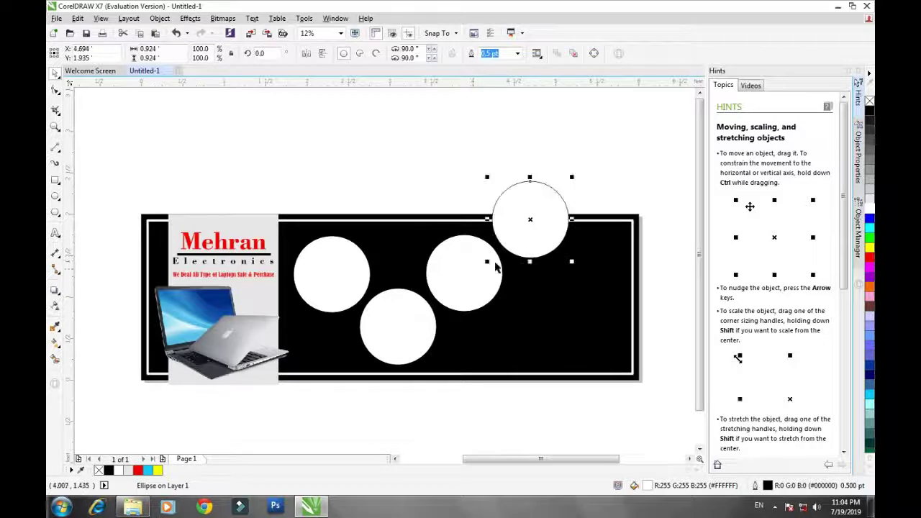
{"action": "left_click_drag", "start_coordinate": [539, 226], "coordinate": [542, 323]}
{"action": "key", "text": "ctrl+d"}
{"action": "left_click", "coordinate": [596, 352]}
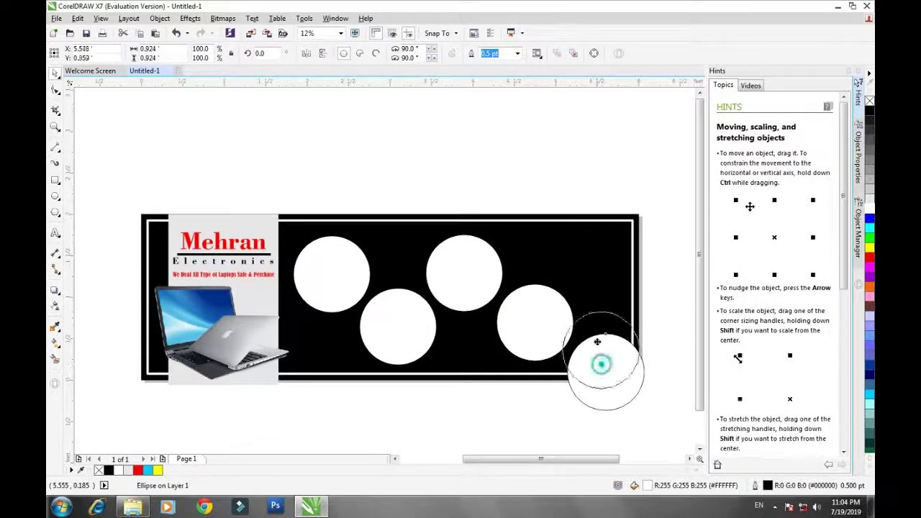
{"action": "left_click_drag", "start_coordinate": [598, 343], "coordinate": [588, 249]}
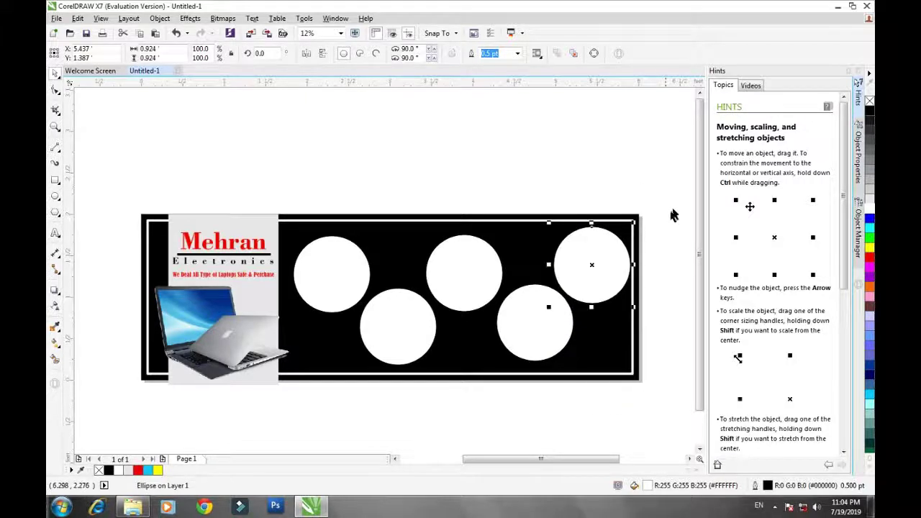
Scale the five white circles together to about 83.5%, making each about 0.772 feet across, and deselect them.
{"action": "scroll", "coordinate": [673, 216], "scroll_direction": "down", "scroll_amount": 1}
{"action": "left_click_drag", "start_coordinate": [672, 181], "coordinate": [288, 365]}
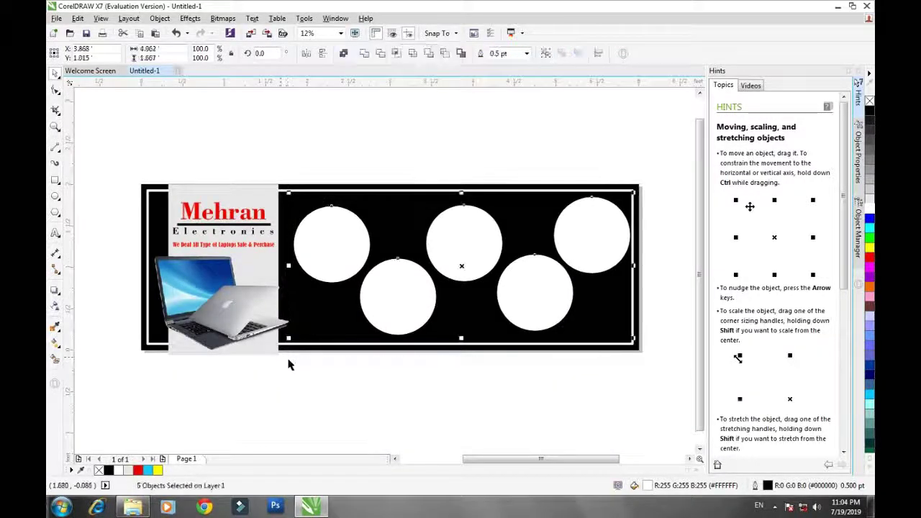
{"action": "left_click_drag", "start_coordinate": [637, 191], "coordinate": [280, 402]}
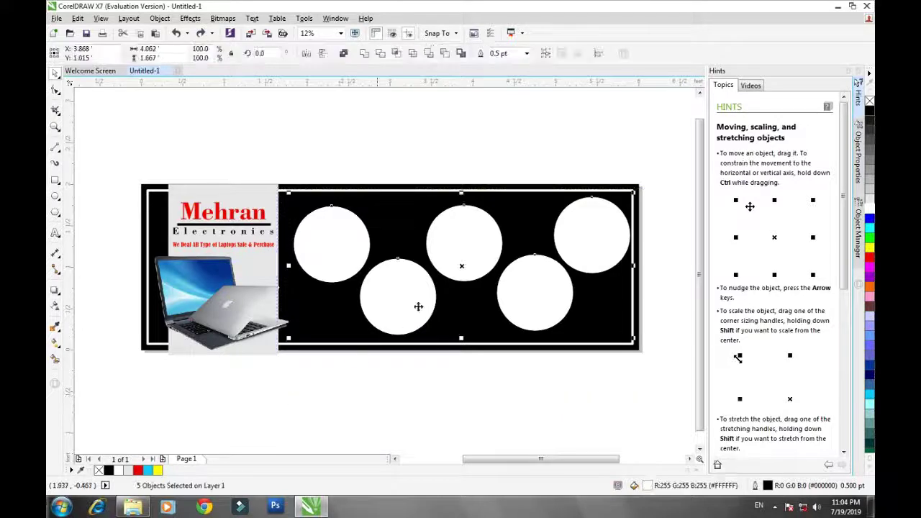
{"action": "left_click_drag", "start_coordinate": [634, 193], "coordinate": [578, 214]}
{"action": "left_click", "coordinate": [650, 278]}
Align the tops of the three upper circles, and bring the two lower circles level with each other.
{"action": "left_click", "coordinate": [329, 252]}
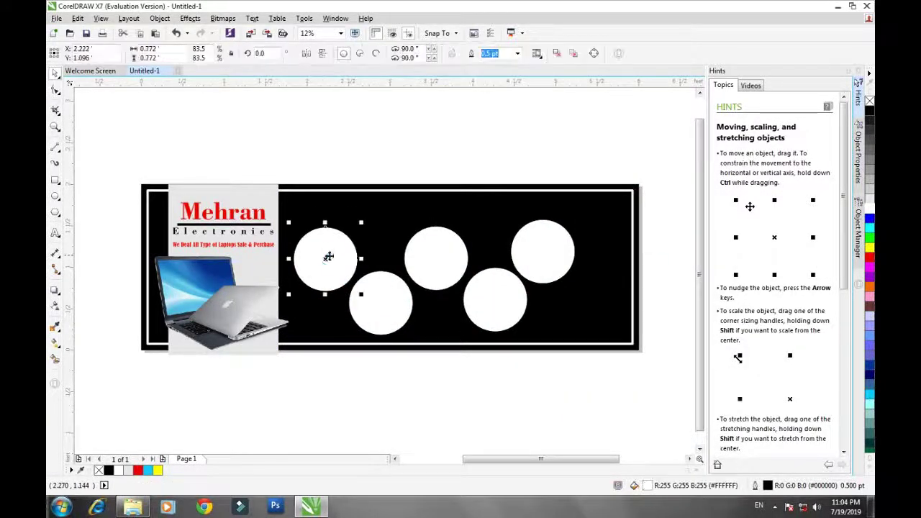
{"action": "left_click", "coordinate": [407, 261], "text": "shift"}
{"action": "left_click", "coordinate": [534, 268], "text": "shift"}
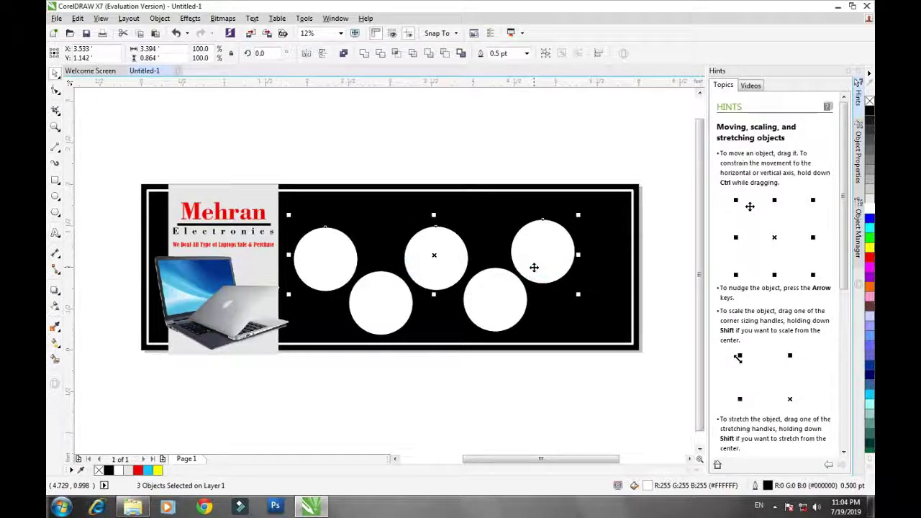
{"action": "key", "text": "t"}
{"action": "left_click", "coordinate": [494, 370]}
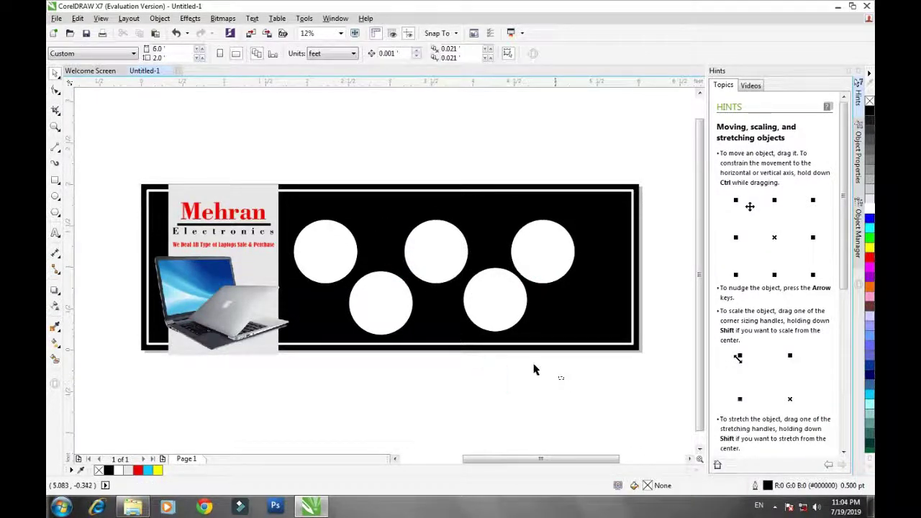
{"action": "left_click_drag", "start_coordinate": [563, 379], "coordinate": [337, 269]}
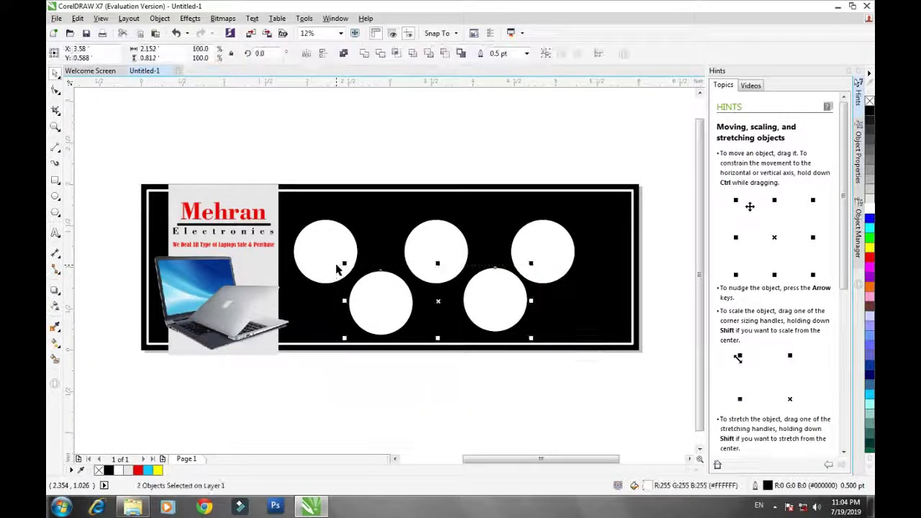
{"action": "left_click", "coordinate": [381, 383]}
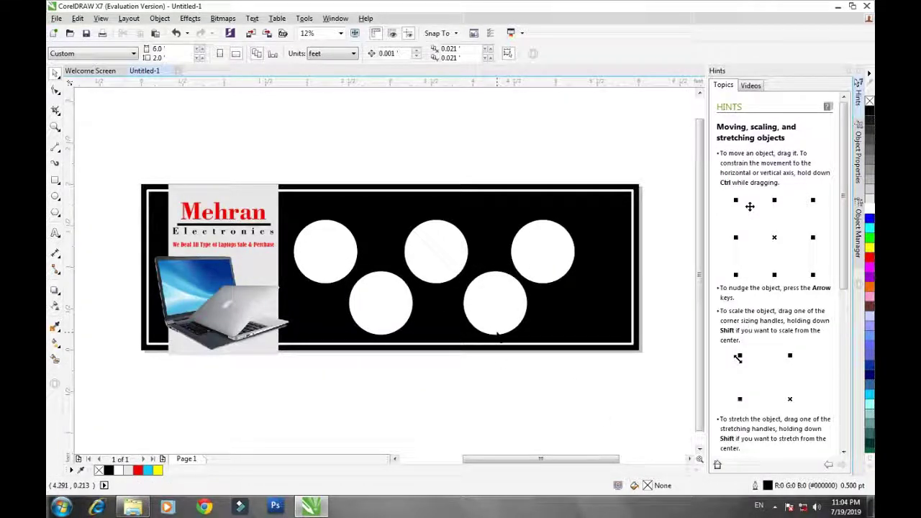
Place image PNG (42) at about 198.4% on the first upper circle and S.R. RDITING ZONE (7) at about 59.8% on the first lower circle.
{"action": "left_click", "coordinate": [133, 507]}
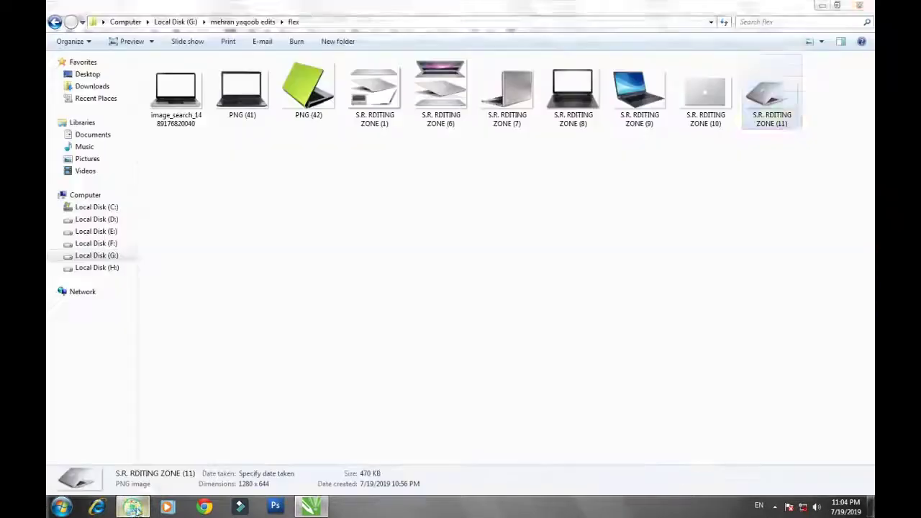
{"action": "left_click_drag", "start_coordinate": [308, 94], "coordinate": [378, 207]}
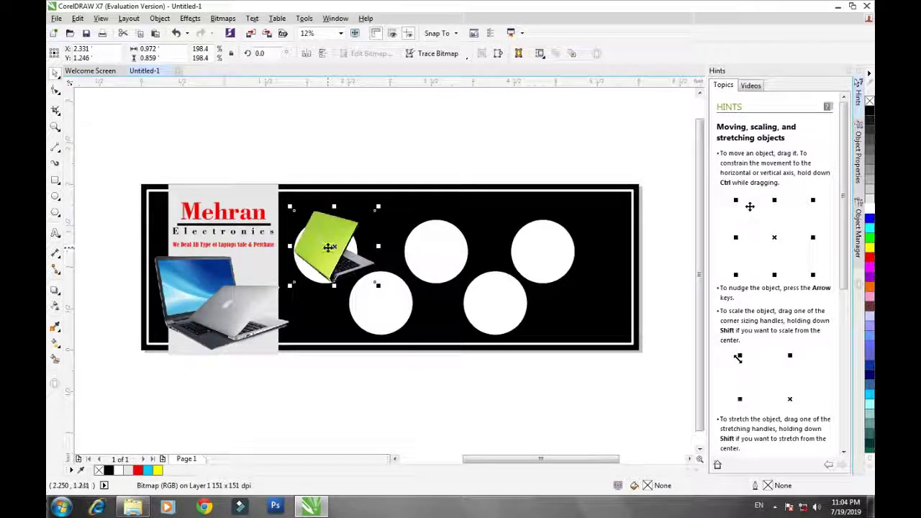
{"action": "key", "text": "alt+Tab"}
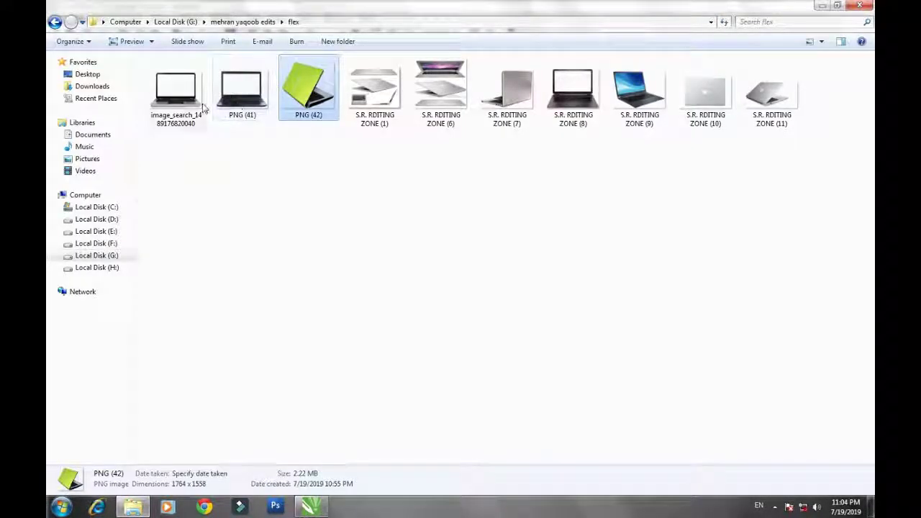
{"action": "left_click_drag", "start_coordinate": [495, 98], "coordinate": [374, 331]}
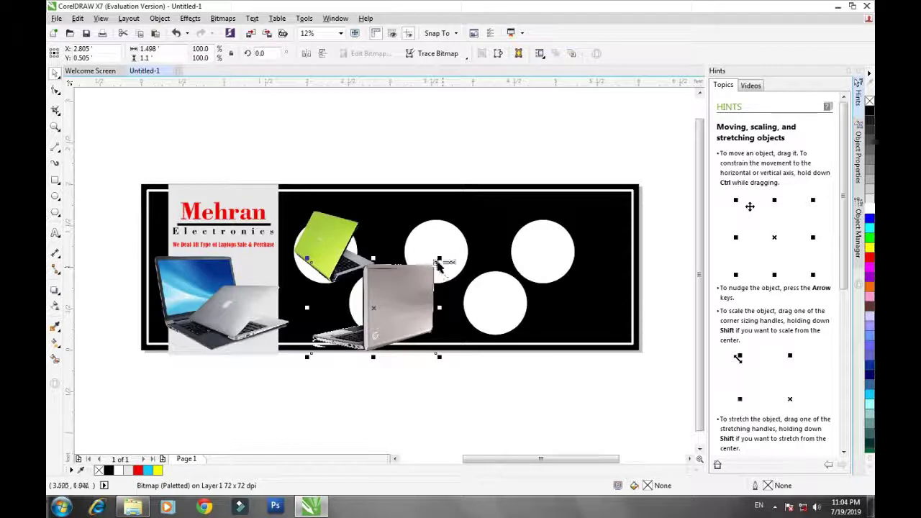
{"action": "left_click_drag", "start_coordinate": [439, 259], "coordinate": [411, 264]}
{"action": "mouse_move", "coordinate": [368, 324]}
{"action": "left_mouse_down"}
{"action": "mouse_move", "coordinate": [355, 350]}
{"action": "mouse_move", "coordinate": [376, 321]}
{"action": "left_mouse_up"}
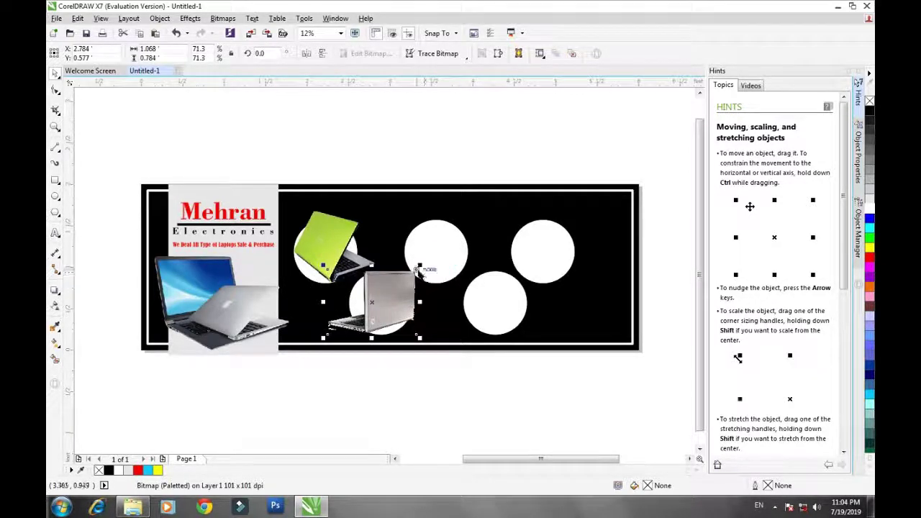
{"action": "left_click_drag", "start_coordinate": [420, 268], "coordinate": [388, 299]}
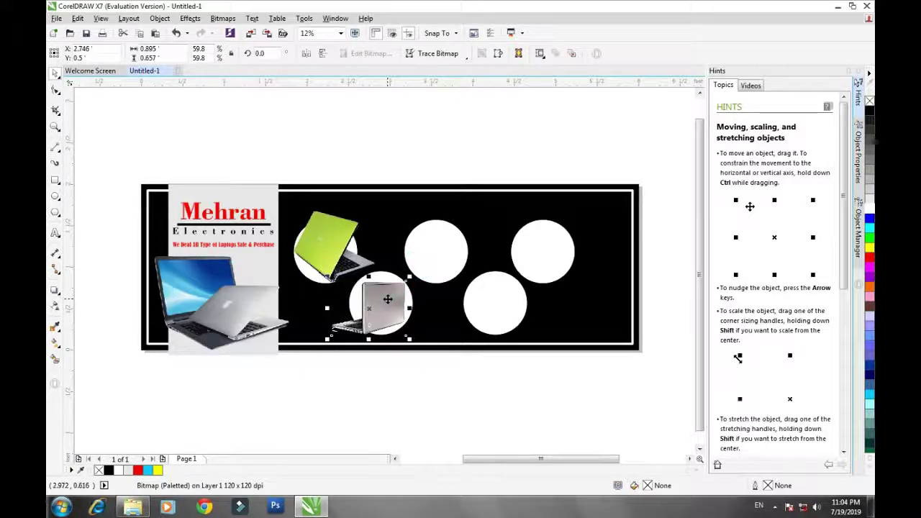
Place the silver laptop image S.R. RDITING ZONE (11) on the middle upper circle, scaled to about 87.5%.
{"action": "key", "text": "alt+Tab"}
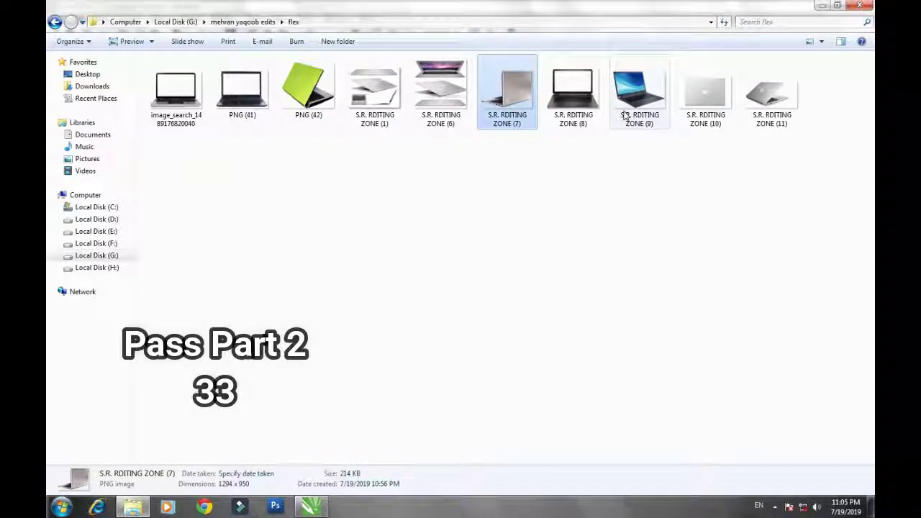
{"action": "left_click_drag", "start_coordinate": [768, 94], "coordinate": [455, 265]}
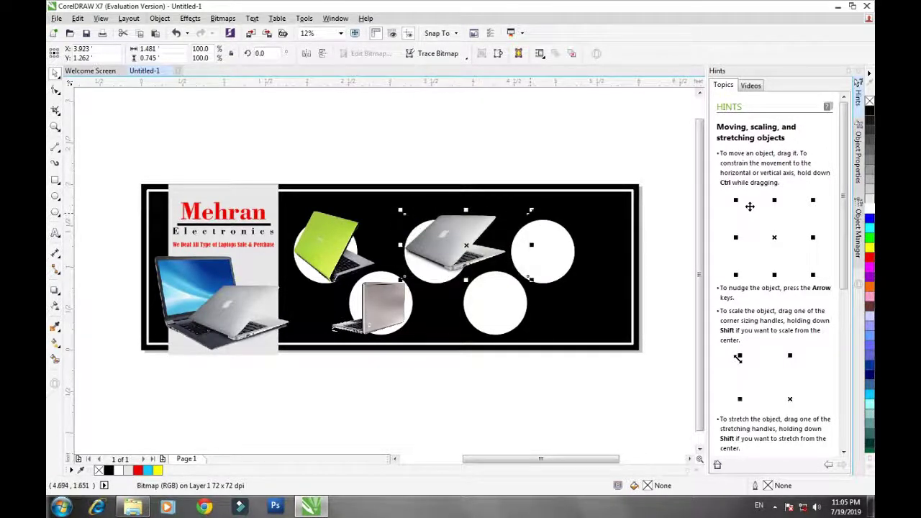
{"action": "left_click_drag", "start_coordinate": [531, 210], "coordinate": [515, 220]}
{"action": "left_click_drag", "start_coordinate": [452, 245], "coordinate": [448, 249]}
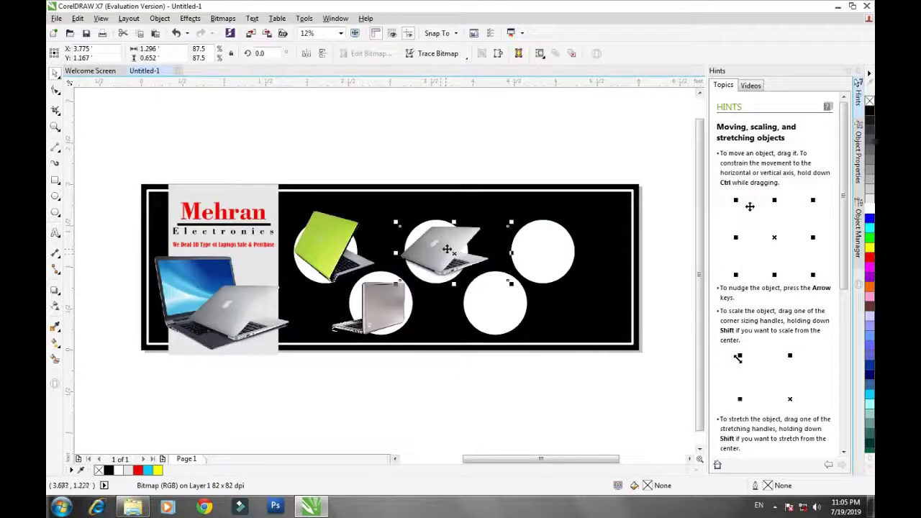
{"action": "key", "text": "alt+Tab"}
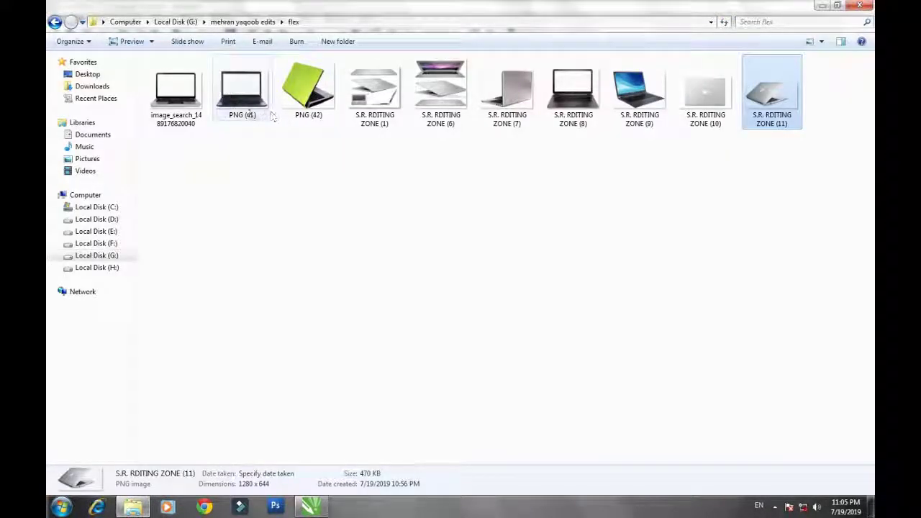
{"action": "left_click_drag", "start_coordinate": [176, 90], "coordinate": [447, 347]}
{"action": "left_click_drag", "start_coordinate": [472, 317], "coordinate": [496, 304]}
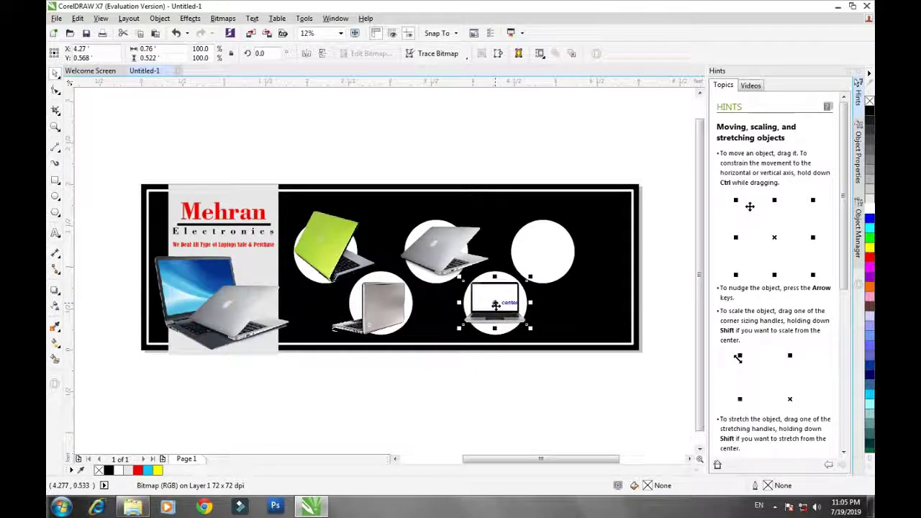
{"action": "scroll", "coordinate": [496, 302], "scroll_direction": "up", "scroll_amount": 3}
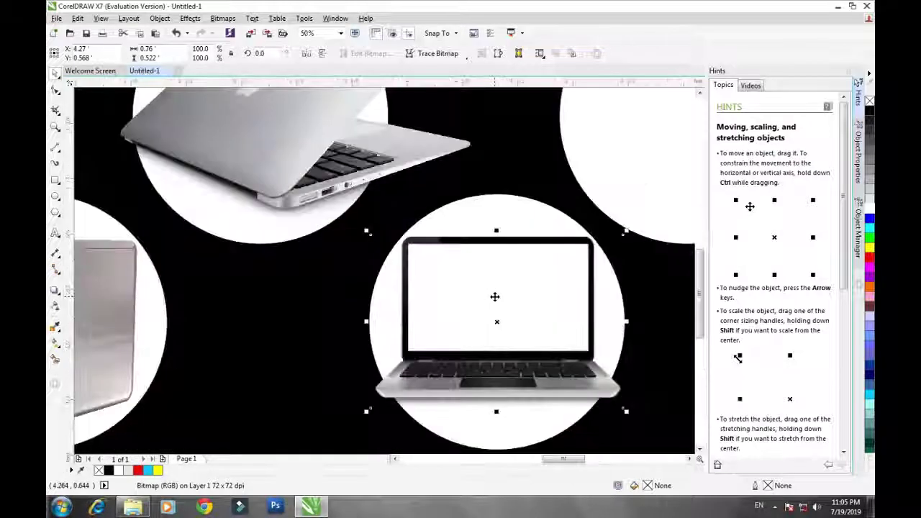
{"action": "left_click_drag", "start_coordinate": [517, 322], "coordinate": [517, 324]}
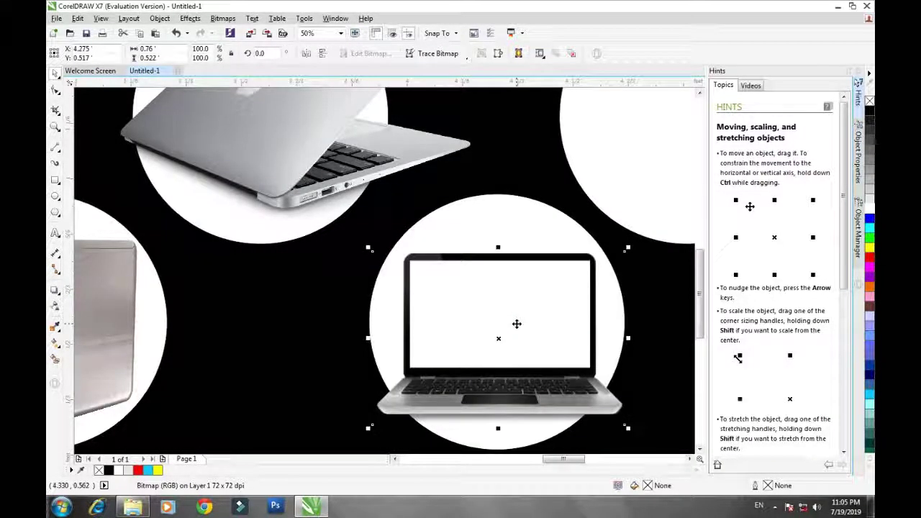
Draw a rectangle about 0.553 by 0.332 feet behind the blank laptop's screen and fill it with cyan.
{"action": "left_click", "coordinate": [870, 243]}
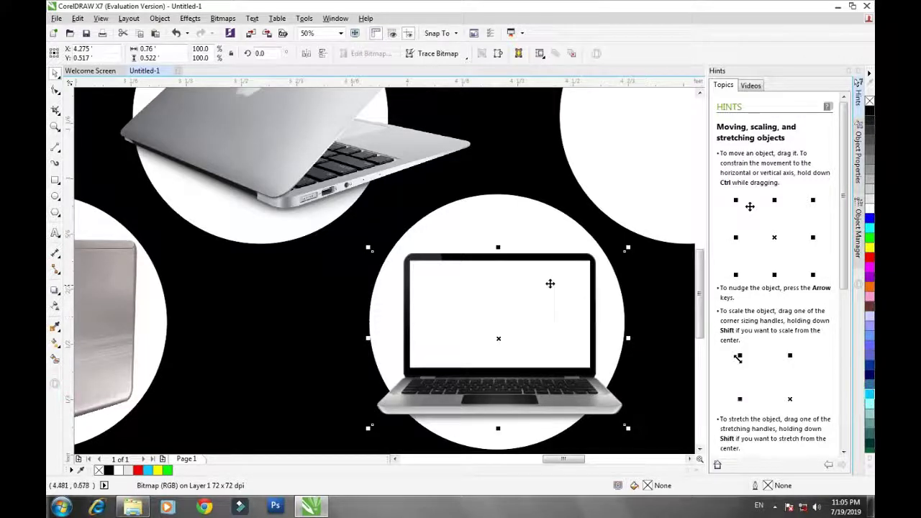
{"action": "mouse_move", "coordinate": [407, 259]}
{"action": "left_mouse_down"}
{"action": "mouse_move", "coordinate": [414, 289]}
{"action": "mouse_move", "coordinate": [447, 333]}
{"action": "mouse_move", "coordinate": [618, 405]}
{"action": "mouse_move", "coordinate": [601, 401]}
{"action": "left_mouse_up"}
{"action": "left_click", "coordinate": [54, 179]}
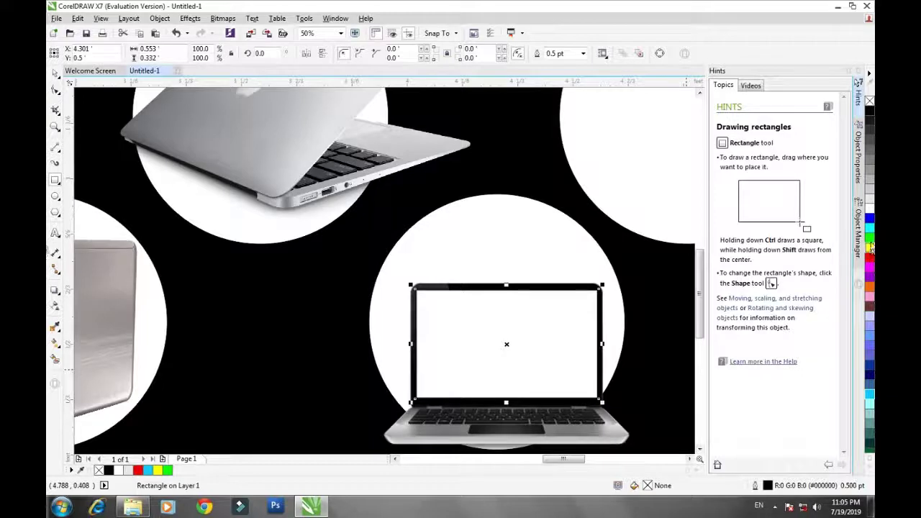
{"action": "left_click", "coordinate": [870, 228]}
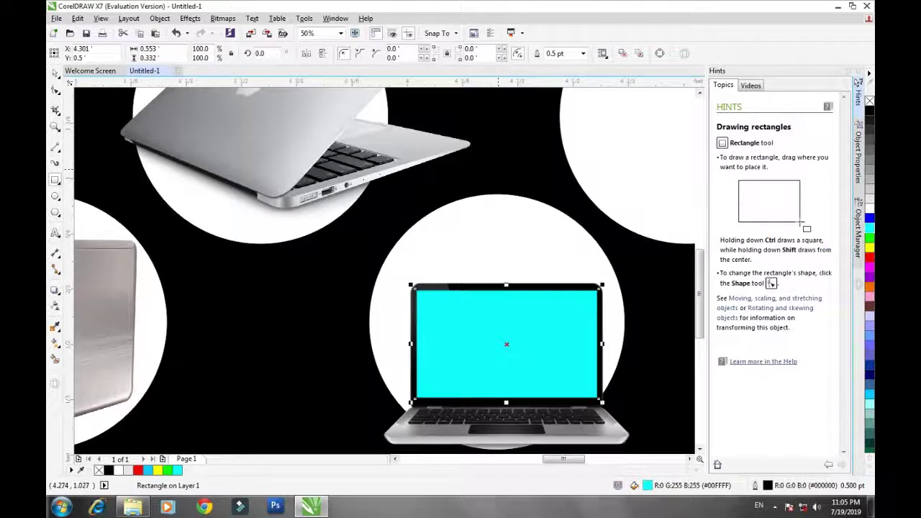
Group the cyan rectangle with its laptop image, centre the group on the second lower circle and deselect it.
{"action": "scroll", "coordinate": [504, 213], "scroll_direction": "down", "scroll_amount": 1}
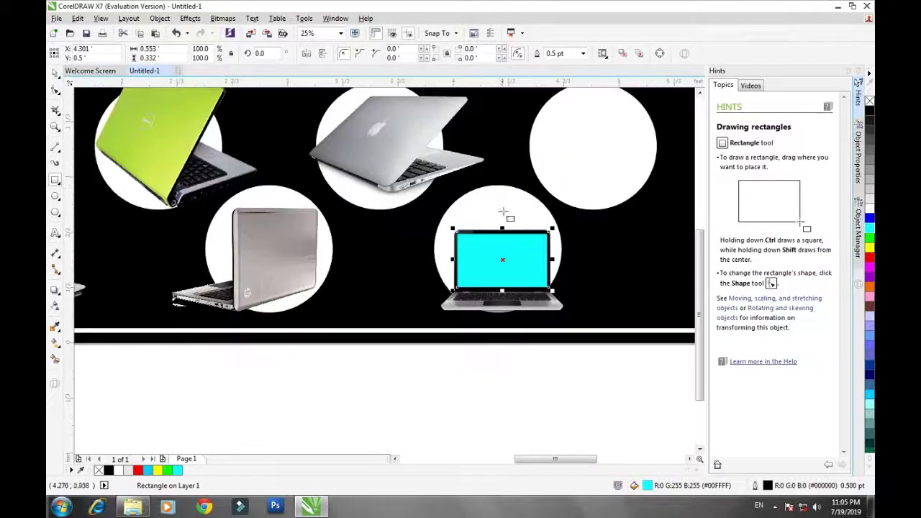
{"action": "left_click", "coordinate": [58, 75]}
{"action": "left_click_drag", "start_coordinate": [618, 407], "coordinate": [409, 213]}
{"action": "key", "text": "ctrl+g"}
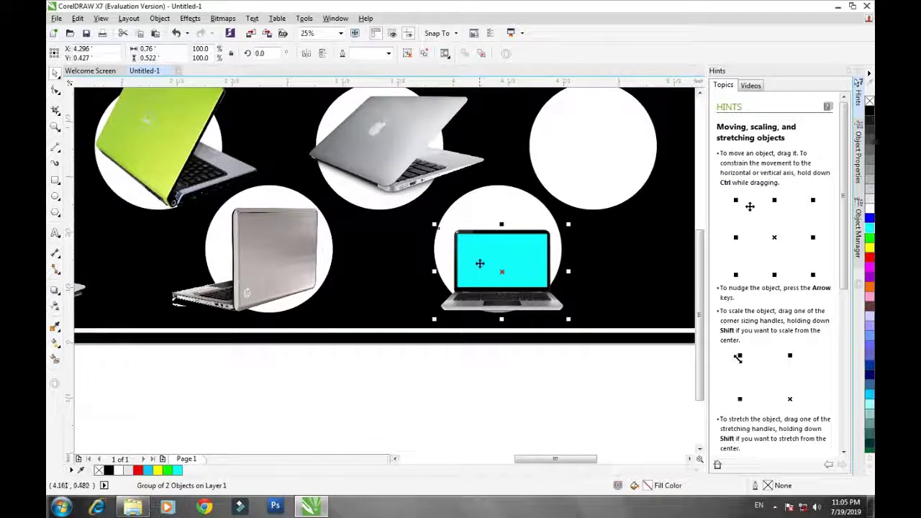
{"action": "left_click_drag", "start_coordinate": [477, 261], "coordinate": [475, 251]}
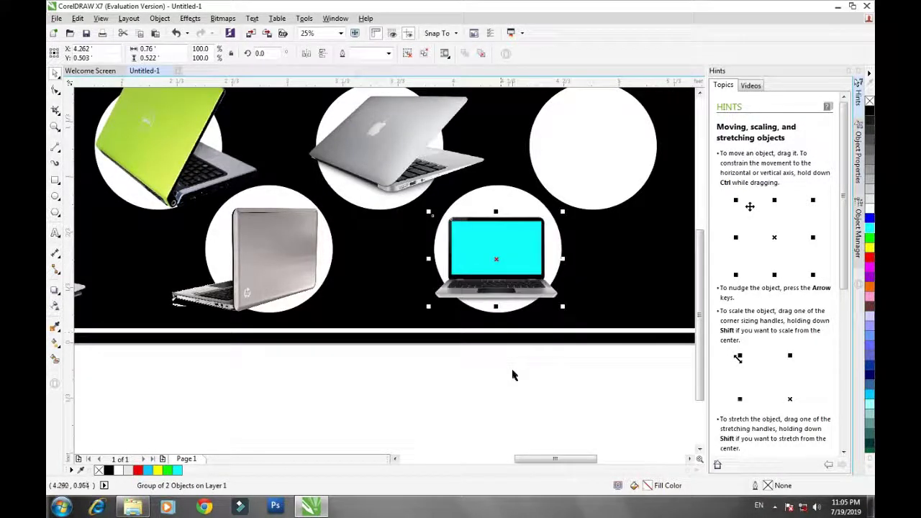
{"action": "left_click", "coordinate": [512, 374]}
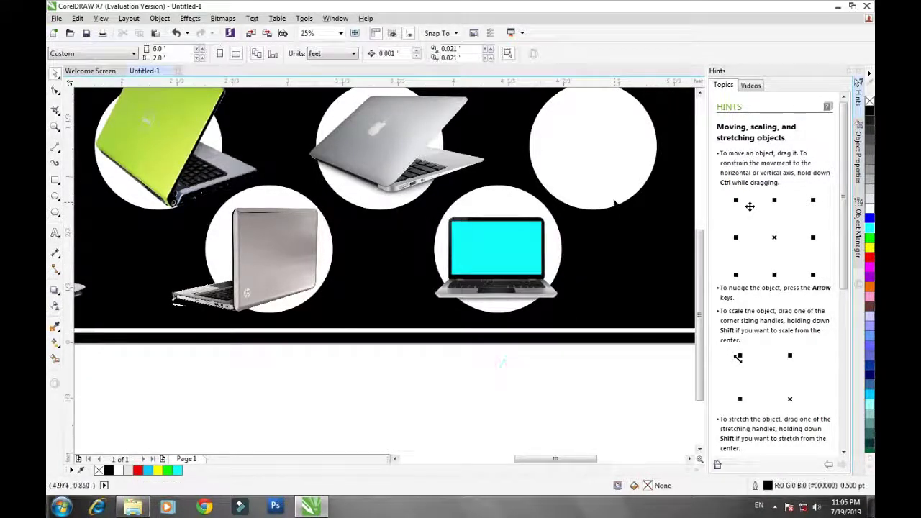
Try importing the image S.R. RDITING ZONE (7) again below the banner, and delete it.
{"action": "left_click", "coordinate": [141, 508]}
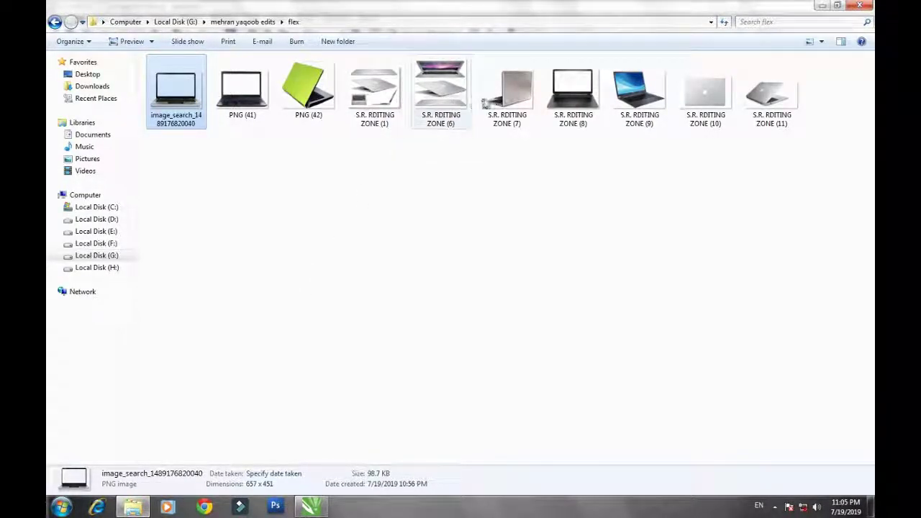
{"action": "left_click", "coordinate": [479, 118]}
{"action": "left_click_drag", "start_coordinate": [480, 118], "coordinate": [336, 407]}
{"action": "key", "text": "Delete"}
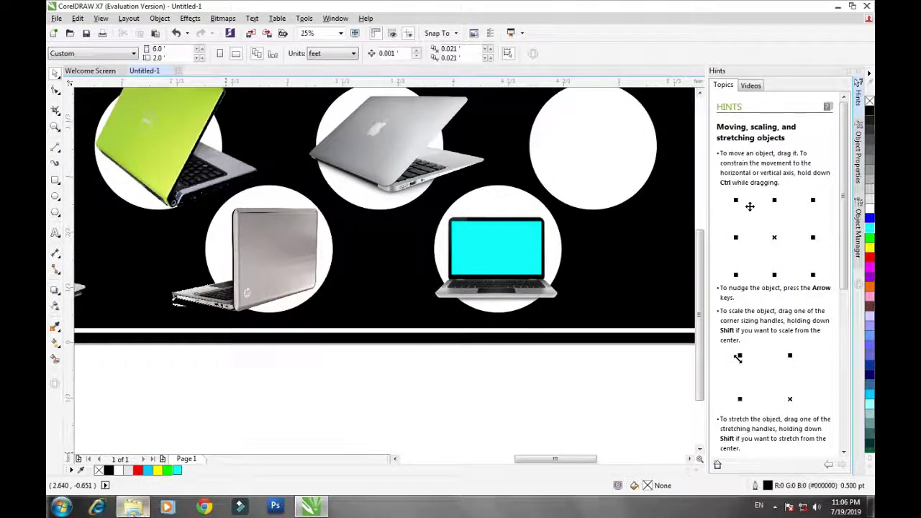
Try importing the multi-view laptop image S.R. RDITING ZONE (1) below the banner, and delete it.
{"action": "left_click", "coordinate": [133, 508]}
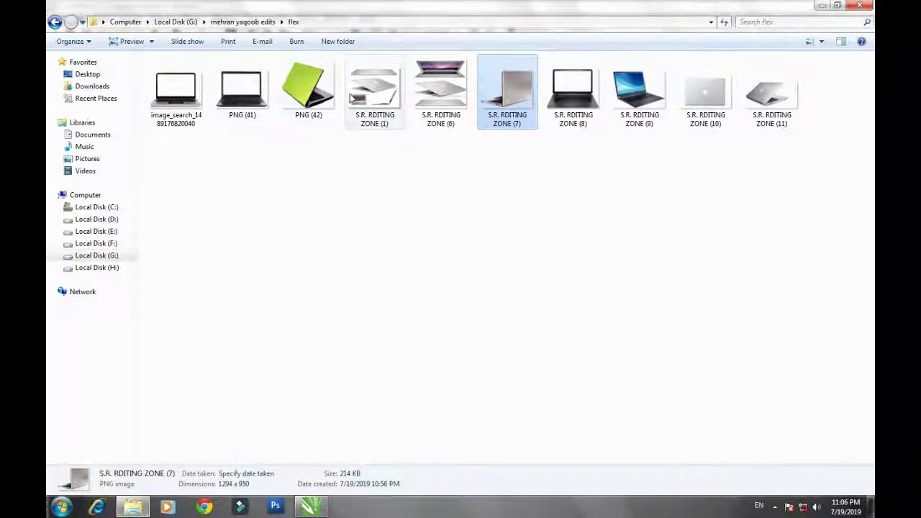
{"action": "left_click_drag", "start_coordinate": [381, 93], "coordinate": [430, 336]}
{"action": "scroll", "coordinate": [421, 267], "scroll_direction": "down", "scroll_amount": 5}
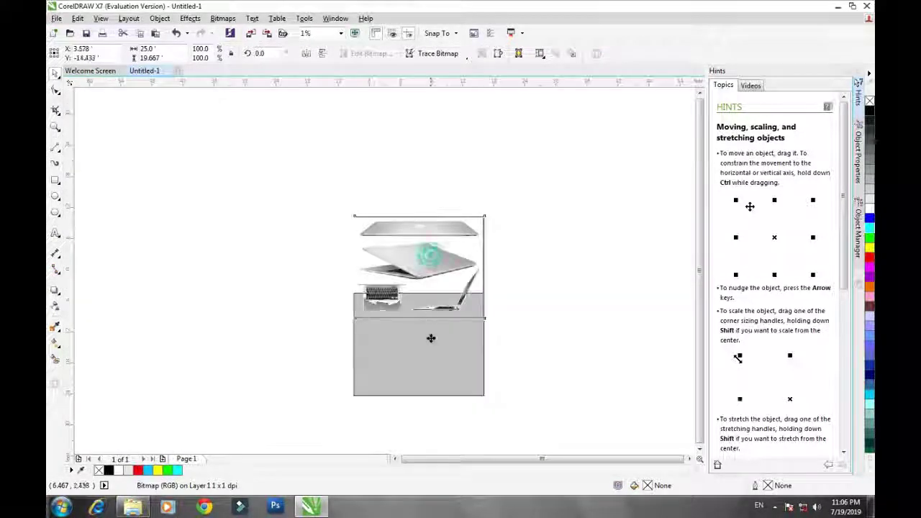
{"action": "key", "text": "Delete"}
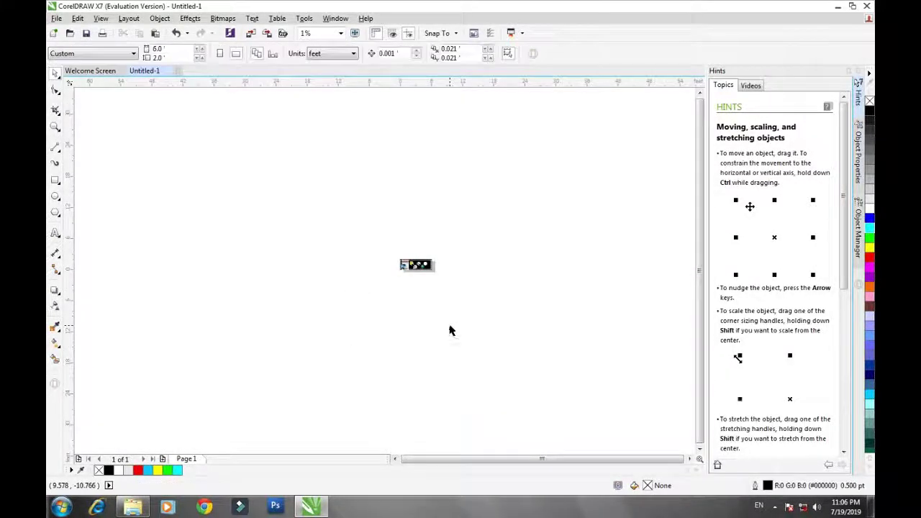
Preview the image S.R. RDITING ZONE (6) from the flex folder in Windows Photo Viewer and close the viewer.
{"action": "key", "text": "alt+Tab"}
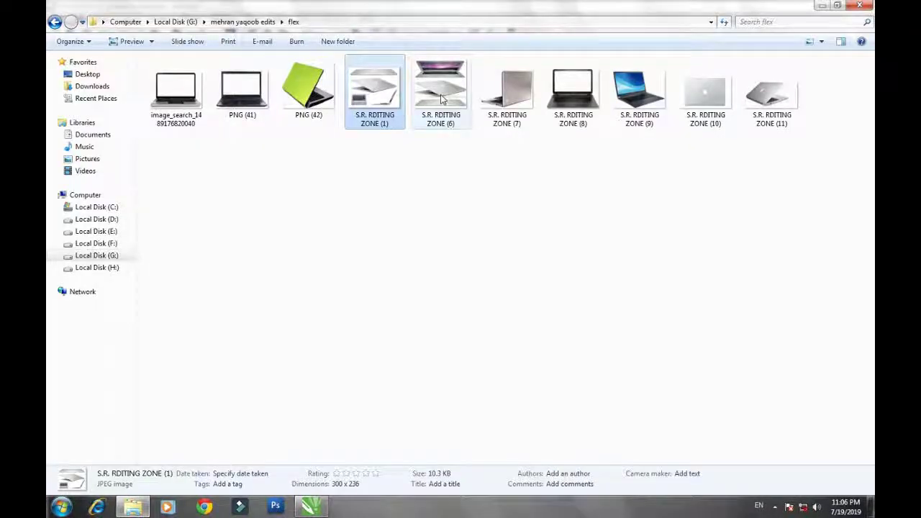
{"action": "left_click", "coordinate": [441, 101]}
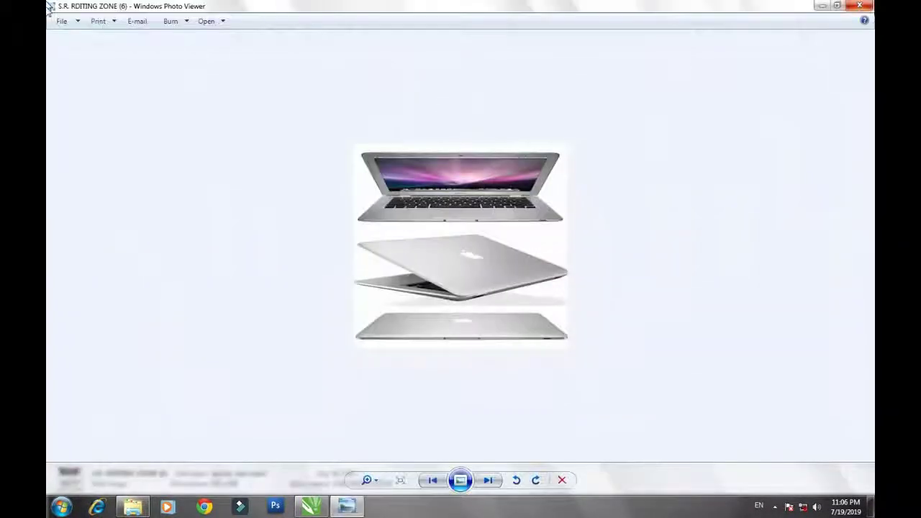
{"action": "left_click", "coordinate": [861, 6]}
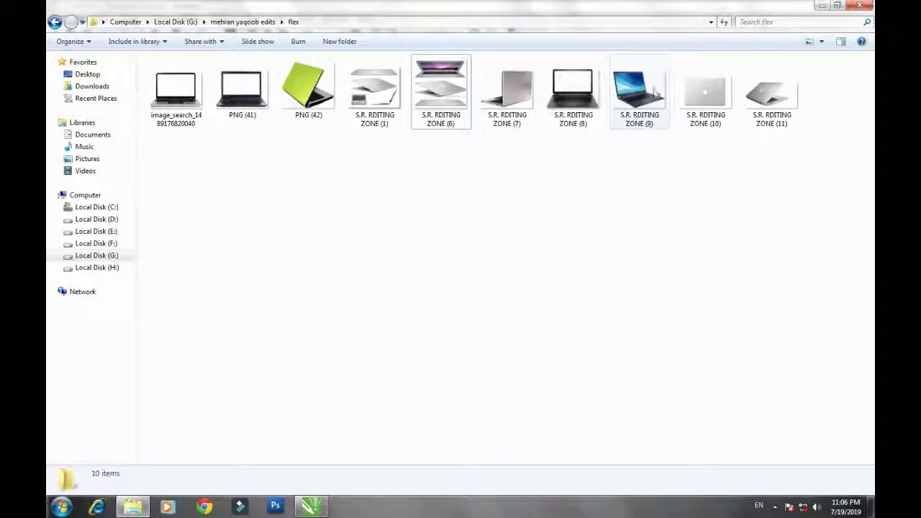
Import the image S.R. RDITING ZONE (9), fit it onto the third upper circle and mirror it horizontally.
{"action": "left_click_drag", "start_coordinate": [639, 90], "coordinate": [482, 288]}
{"action": "left_click_drag", "start_coordinate": [424, 359], "coordinate": [387, 182]}
{"action": "scroll", "coordinate": [431, 288], "scroll_direction": "up", "scroll_amount": 1}
{"action": "scroll", "coordinate": [412, 203], "scroll_direction": "up", "scroll_amount": 2}
{"action": "left_click_drag", "start_coordinate": [475, 134], "coordinate": [435, 165]}
{"action": "left_click_drag", "start_coordinate": [370, 187], "coordinate": [390, 181]}
{"action": "left_click", "coordinate": [305, 53]}
Reposition the blue-screen laptop image over the third upper circle and deselect it.
{"action": "left_click", "coordinate": [396, 231]}
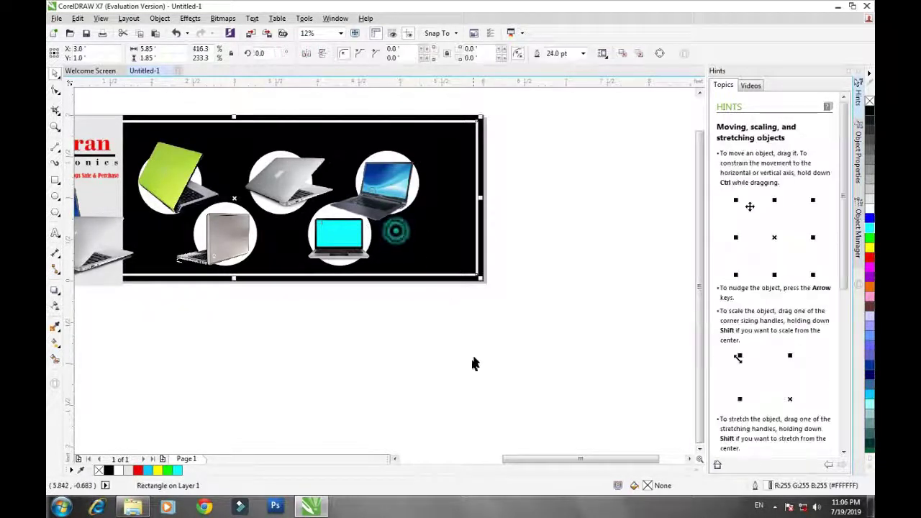
{"action": "left_click", "coordinate": [461, 355]}
{"action": "left_click", "coordinate": [402, 206]}
{"action": "left_click_drag", "start_coordinate": [402, 206], "coordinate": [402, 204]}
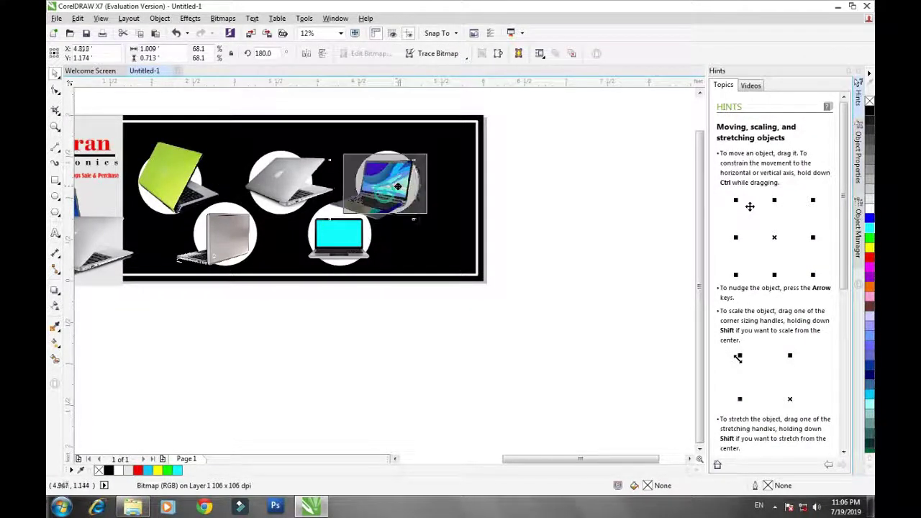
{"action": "left_click", "coordinate": [440, 263]}
Move all five circles with their laptops slightly up inside the banner, and undo the accidental shift of the white frame.
{"action": "left_click_drag", "start_coordinate": [469, 339], "coordinate": [128, 132]}
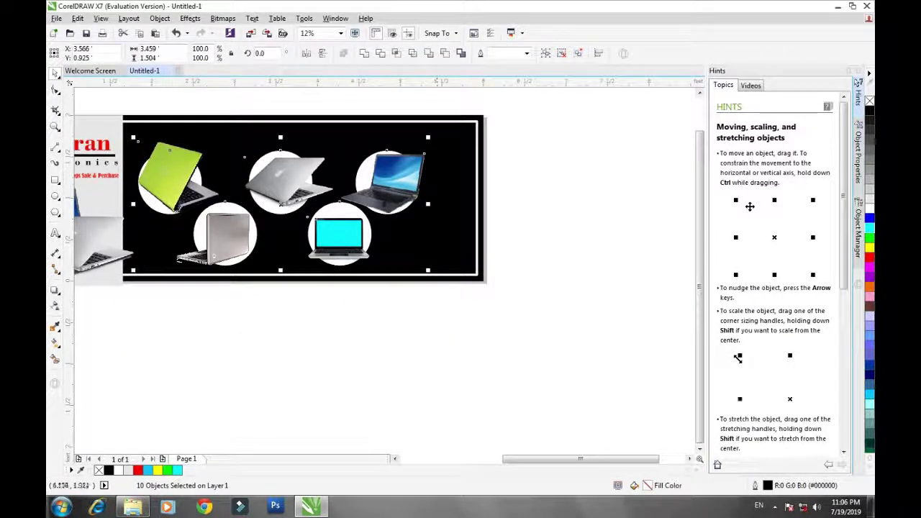
{"action": "mouse_move", "coordinate": [382, 205]}
{"action": "left_mouse_down"}
{"action": "mouse_move", "coordinate": [377, 192]}
{"action": "mouse_move", "coordinate": [378, 201]}
{"action": "left_mouse_up"}
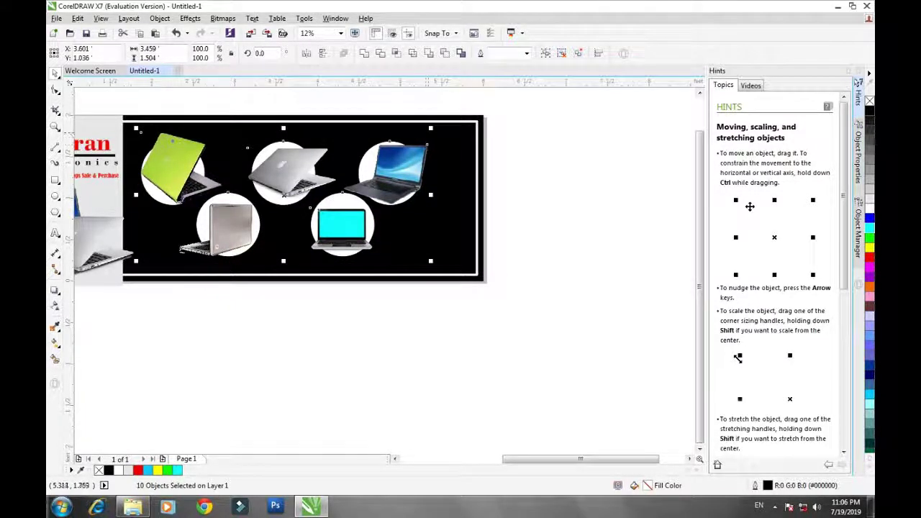
{"action": "left_click", "coordinate": [477, 194]}
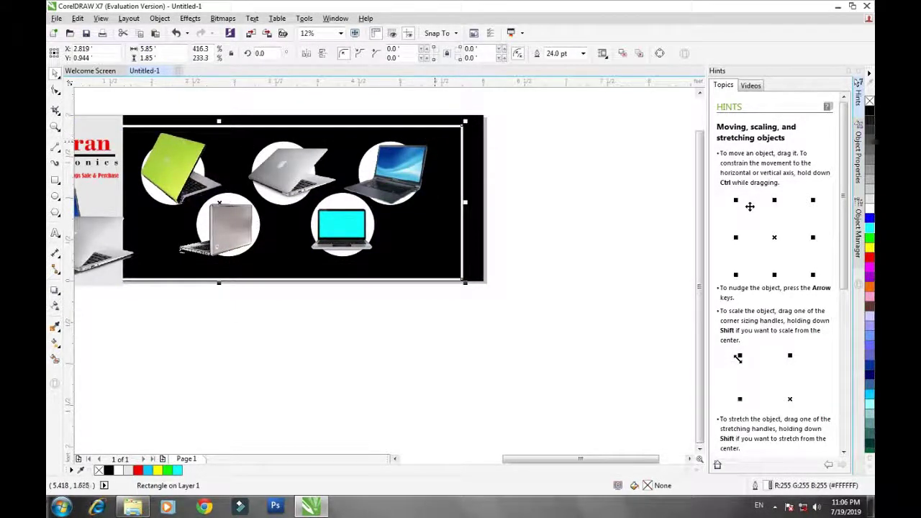
{"action": "key", "text": "ctrl+z"}
{"action": "left_click", "coordinate": [443, 267]}
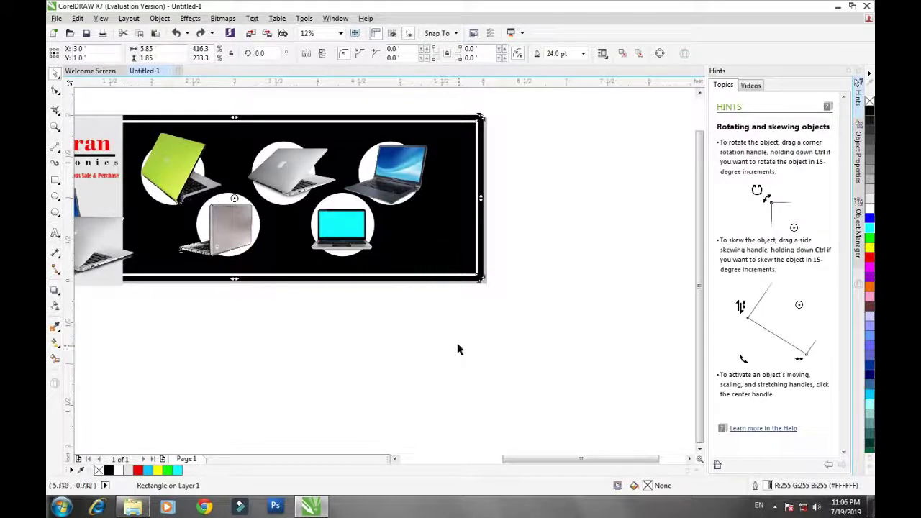
Scale the five circles and laptops down together to about 2.96 by 1.28 ft and keep them inside the frame.
{"action": "left_click_drag", "start_coordinate": [459, 345], "coordinate": [129, 132]}
{"action": "left_click_drag", "start_coordinate": [429, 130], "coordinate": [406, 138]}
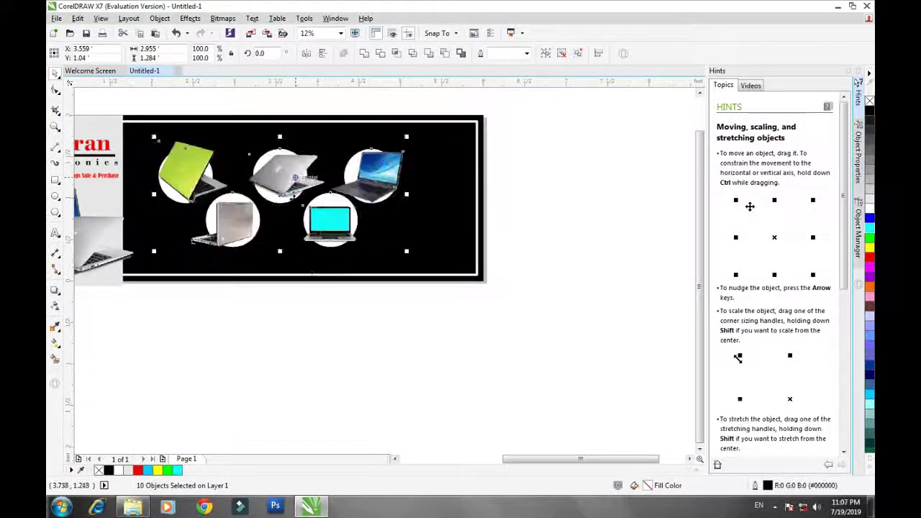
{"action": "left_click", "coordinate": [324, 354]}
Draw a small rectangle about 0.097 by 0.208 ft beside the banner's right edge and fill it cyan.
{"action": "left_click", "coordinate": [55, 180]}
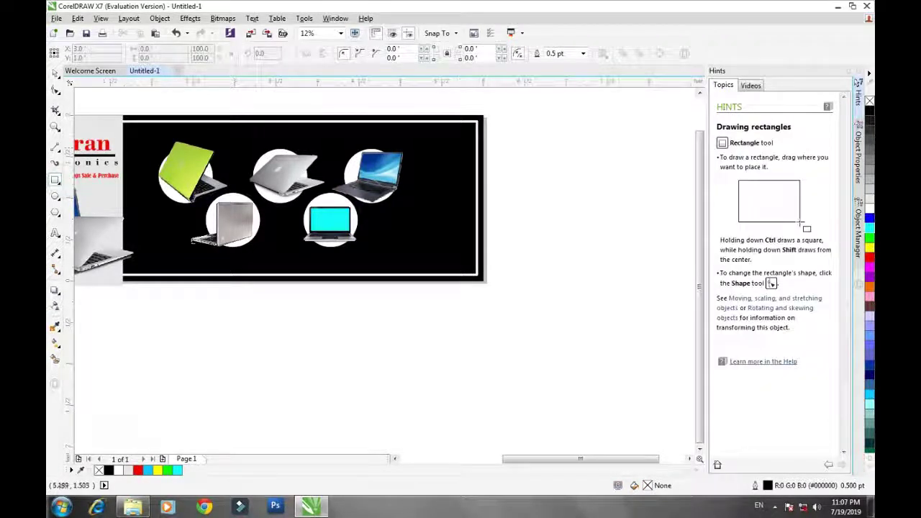
{"action": "mouse_move", "coordinate": [503, 134]}
{"action": "left_mouse_down"}
{"action": "mouse_move", "coordinate": [511, 167]}
{"action": "mouse_move", "coordinate": [511, 152]}
{"action": "left_mouse_up"}
{"action": "left_click", "coordinate": [869, 229]}
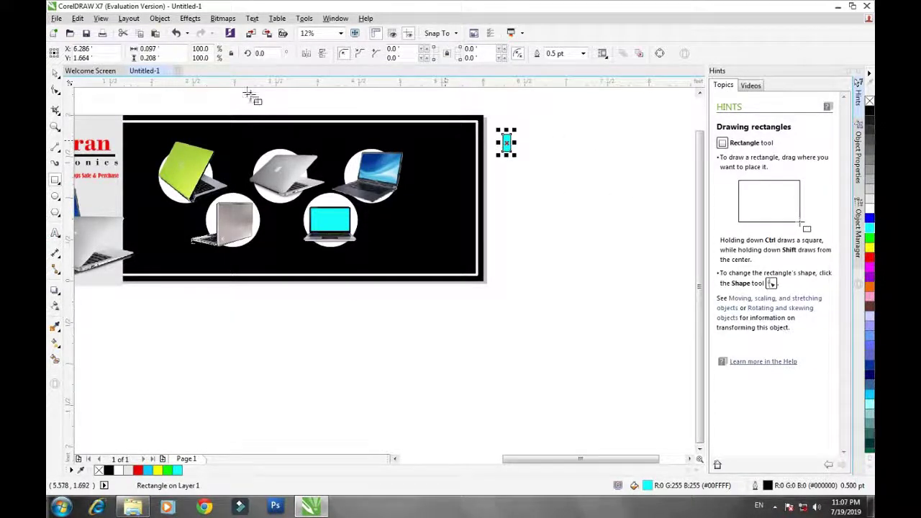
{"action": "left_click", "coordinate": [55, 74]}
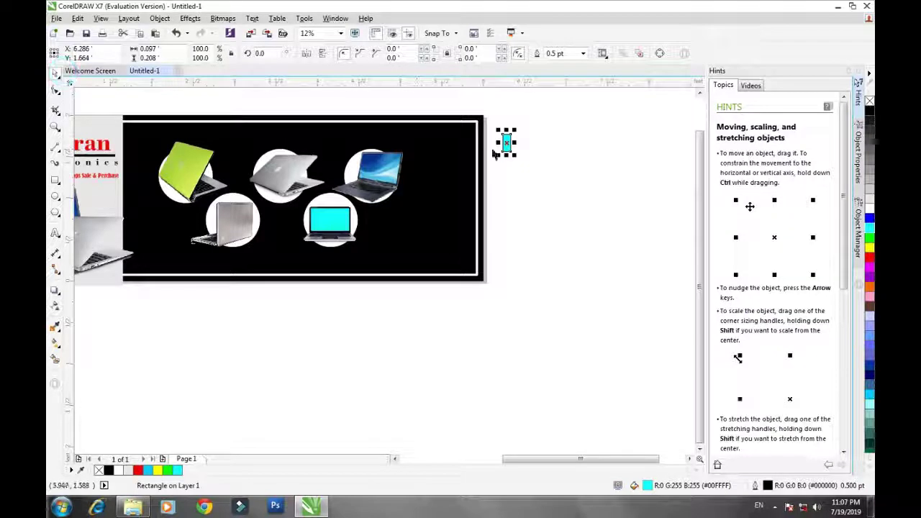
Duplicate the small cyan rectangle to its right and align the copy level with the original.
{"action": "left_click_drag", "start_coordinate": [506, 143], "coordinate": [548, 160]}
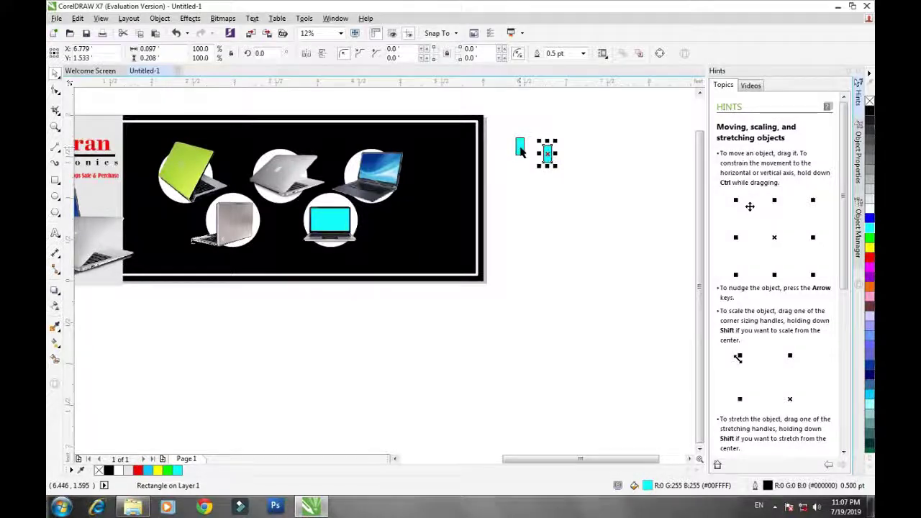
{"action": "left_click", "coordinate": [520, 149], "text": "shift"}
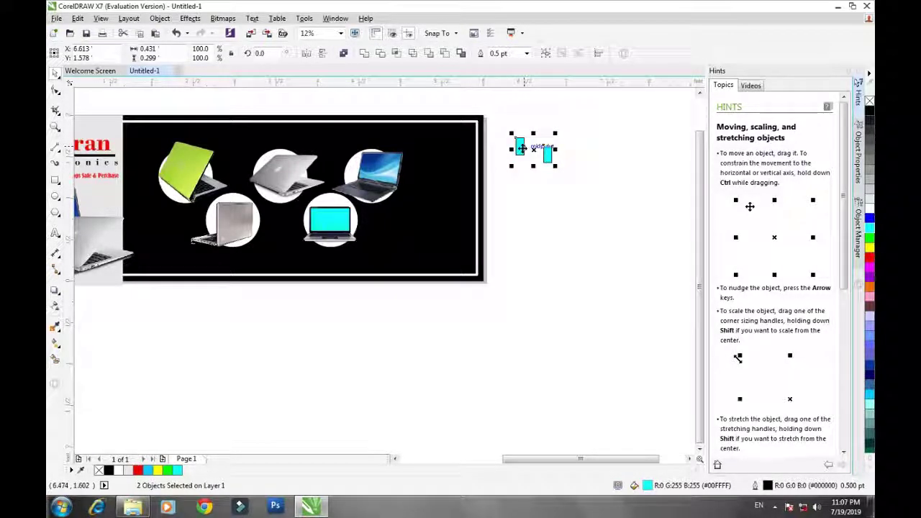
{"action": "key", "text": "c"}
{"action": "key", "text": "ctrl+z"}
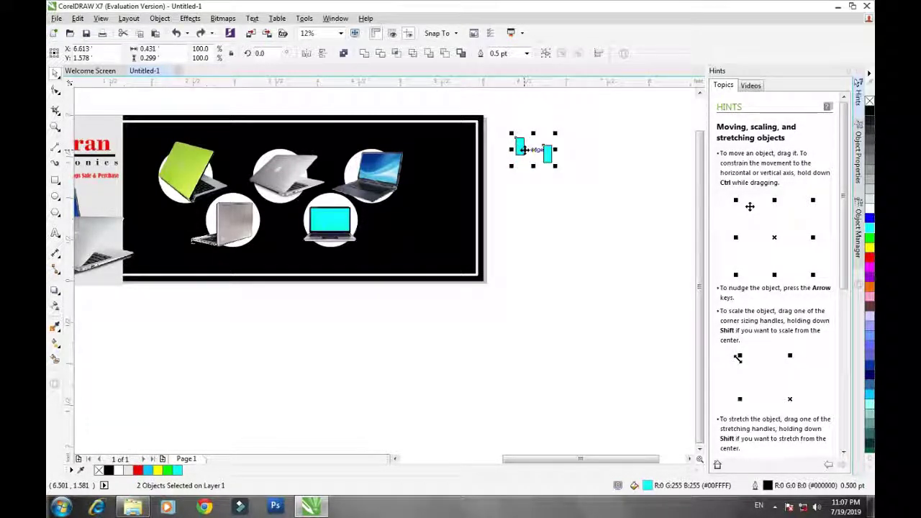
{"action": "left_click", "coordinate": [555, 189]}
{"action": "left_click", "coordinate": [547, 146]}
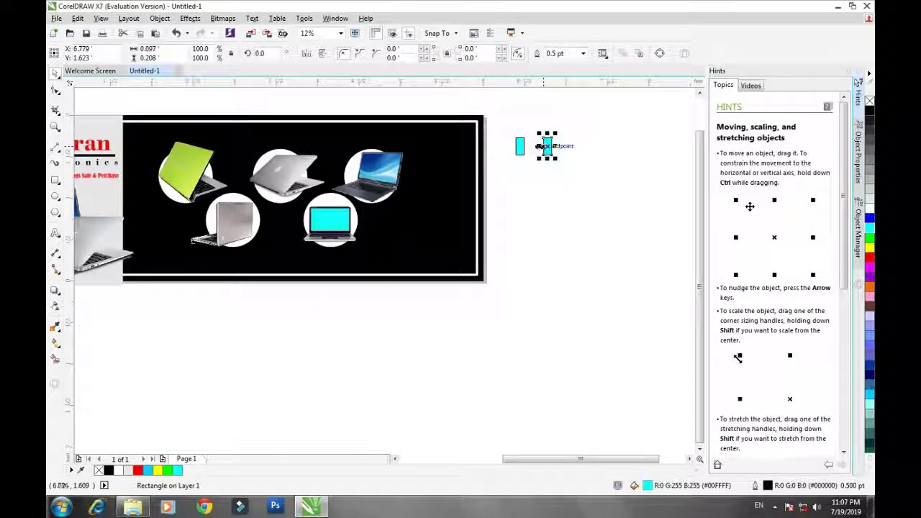
Stretch the copied rectangle to about 1.083 ft wide and fill both rectangles white.
{"action": "left_click_drag", "start_coordinate": [538, 146], "coordinate": [626, 151]}
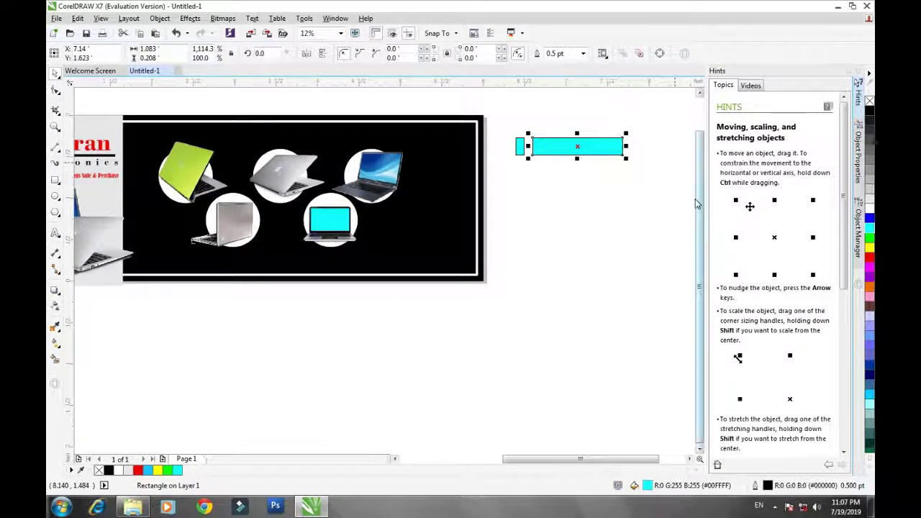
{"action": "scroll", "coordinate": [697, 198], "scroll_direction": "up", "scroll_amount": 2}
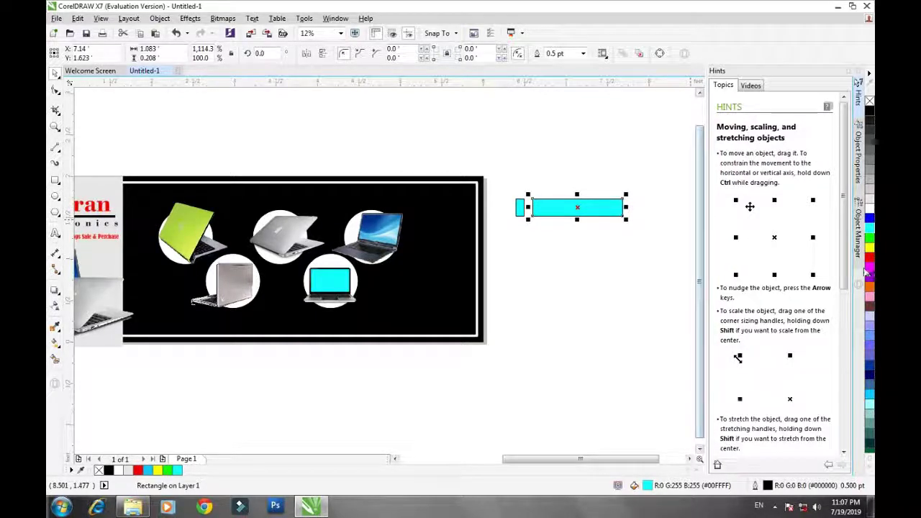
{"action": "left_click", "coordinate": [869, 211]}
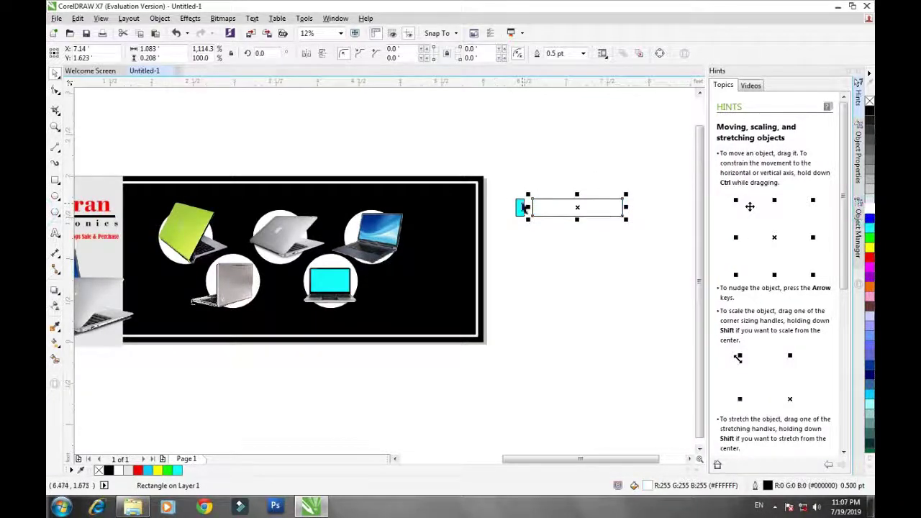
{"action": "left_click", "coordinate": [524, 209]}
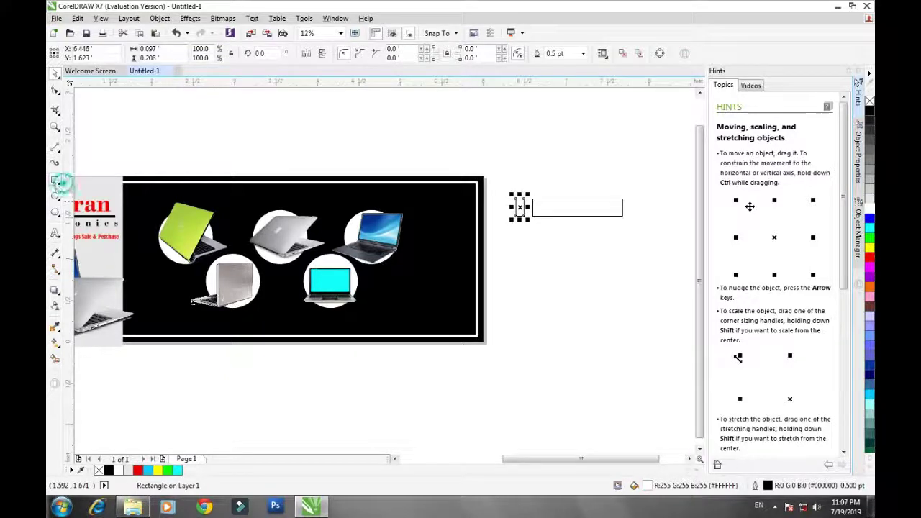
Draw a rectangle about 0.861 by 0.208 ft above the white ones, and add the text "Prop" beside it at about 228 pt.
{"action": "left_click", "coordinate": [55, 180]}
{"action": "left_click_drag", "start_coordinate": [483, 148], "coordinate": [559, 168]}
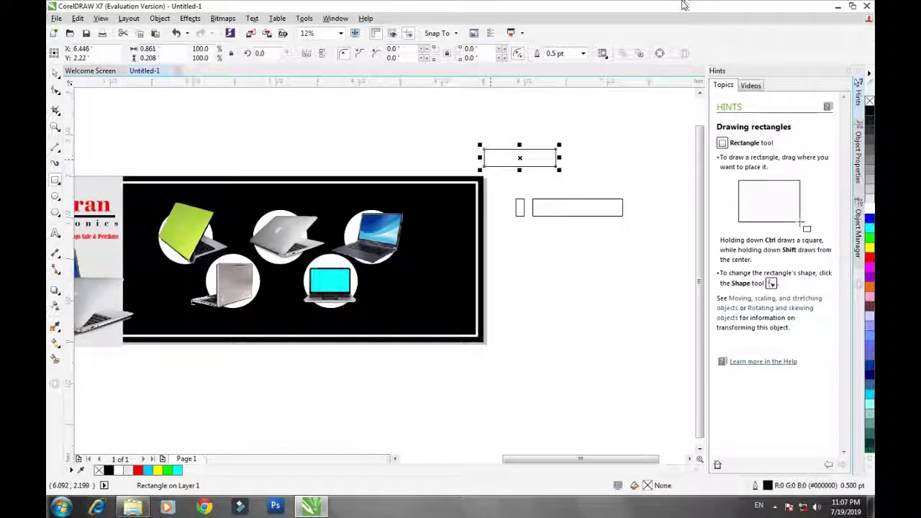
{"action": "left_click", "coordinate": [55, 233]}
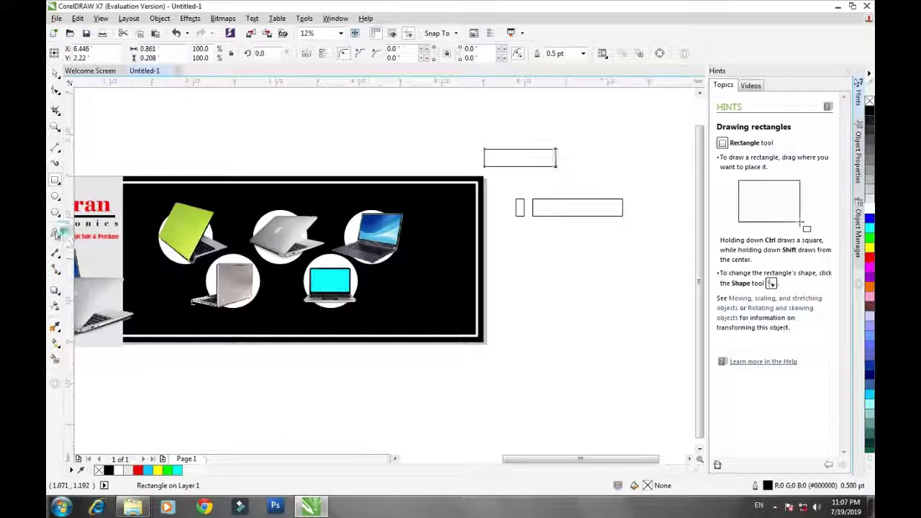
{"action": "left_click", "coordinate": [424, 158]}
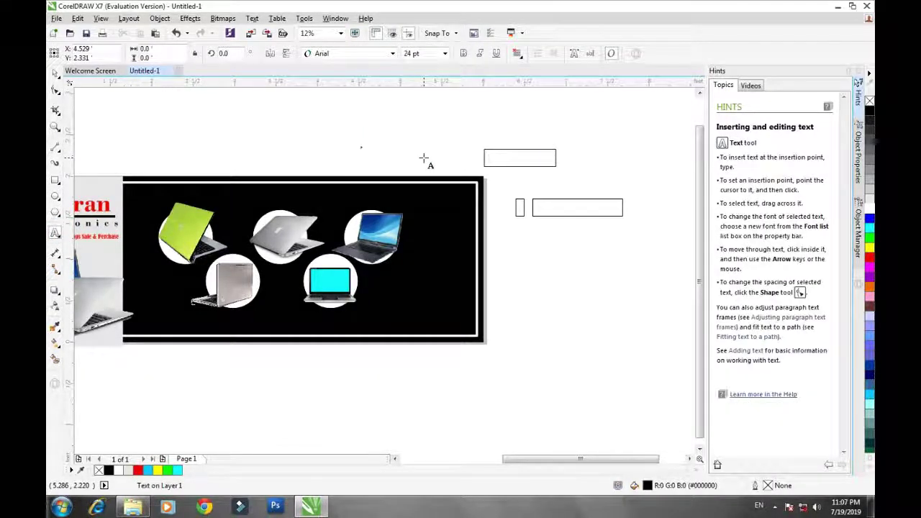
{"action": "type", "text": "a"}
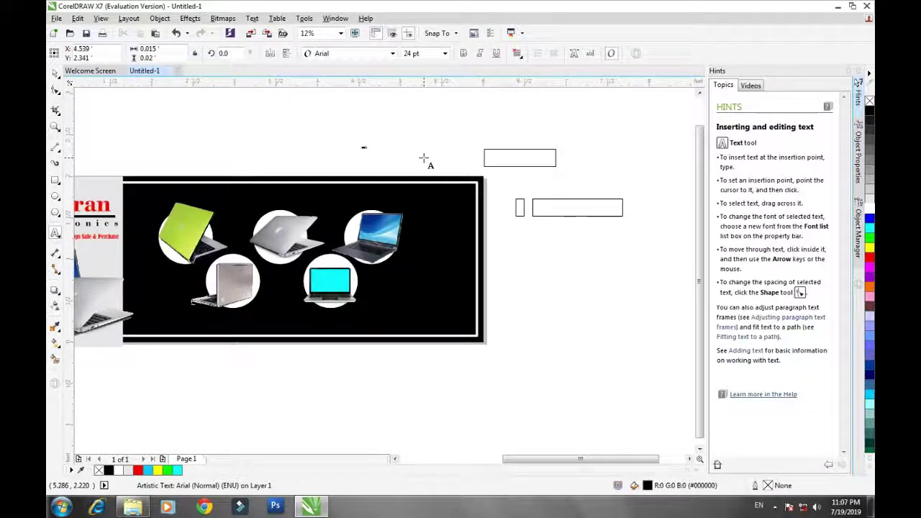
{"action": "type", "text": "bc"}
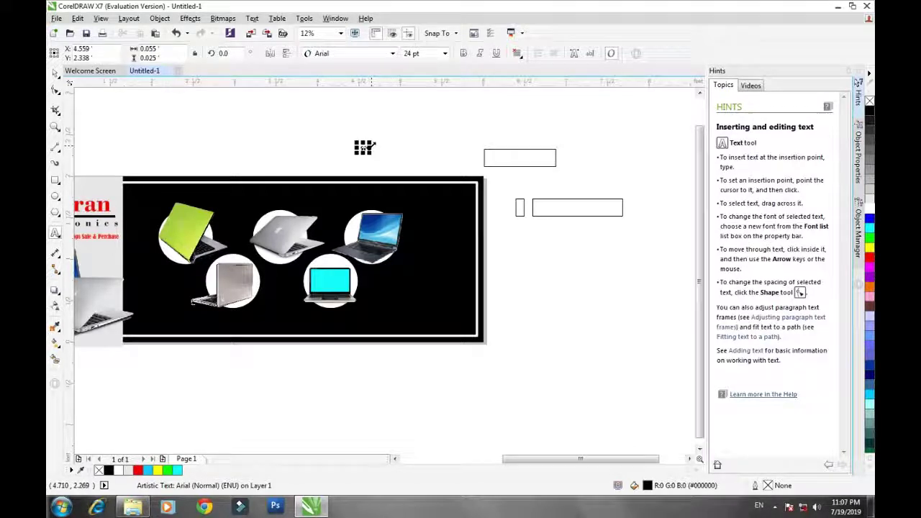
{"action": "left_click_drag", "start_coordinate": [371, 146], "coordinate": [423, 123]}
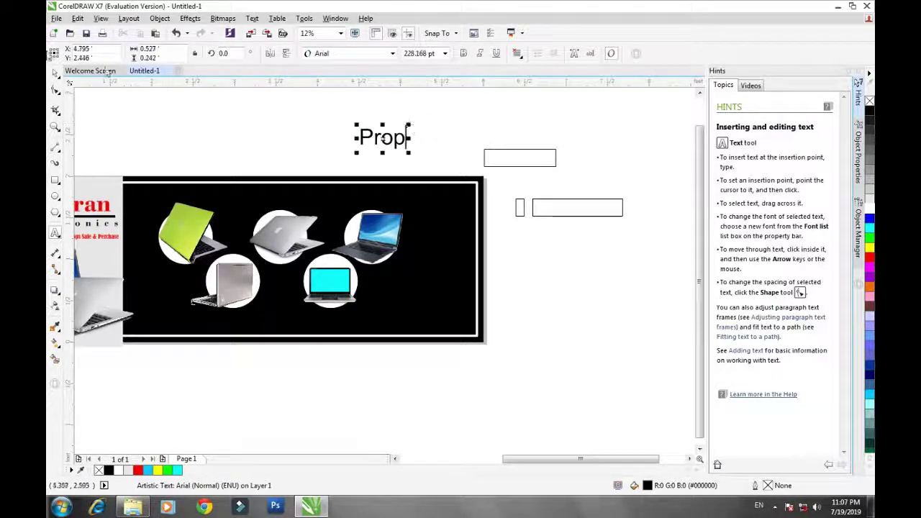
{"action": "left_click", "coordinate": [55, 73]}
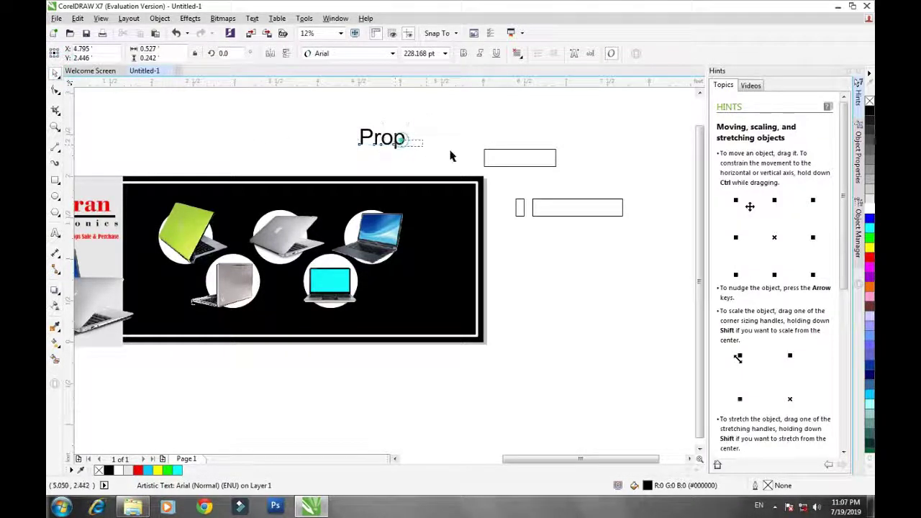
Move the "Prop" text into the upper rectangle and enlarge the rectangle around it.
{"action": "left_click", "coordinate": [514, 160]}
{"action": "left_click_drag", "start_coordinate": [391, 144], "coordinate": [501, 159]}
{"action": "left_click", "coordinate": [541, 150]}
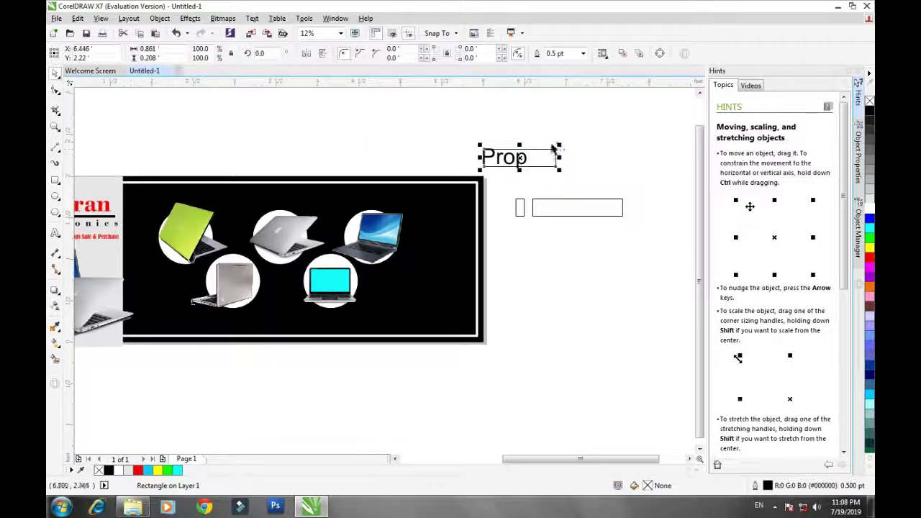
{"action": "left_click_drag", "start_coordinate": [558, 145], "coordinate": [574, 134]}
{"action": "left_click_drag", "start_coordinate": [514, 155], "coordinate": [534, 156]}
Set the "Prop" text to 200 pt and widen its letter spacing to span the rectangle.
{"action": "left_click", "coordinate": [446, 54]}
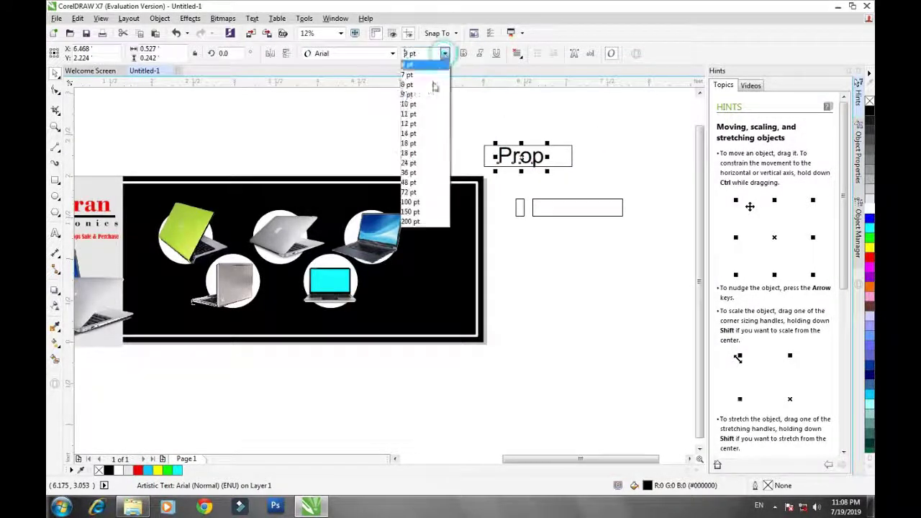
{"action": "left_click", "coordinate": [422, 224]}
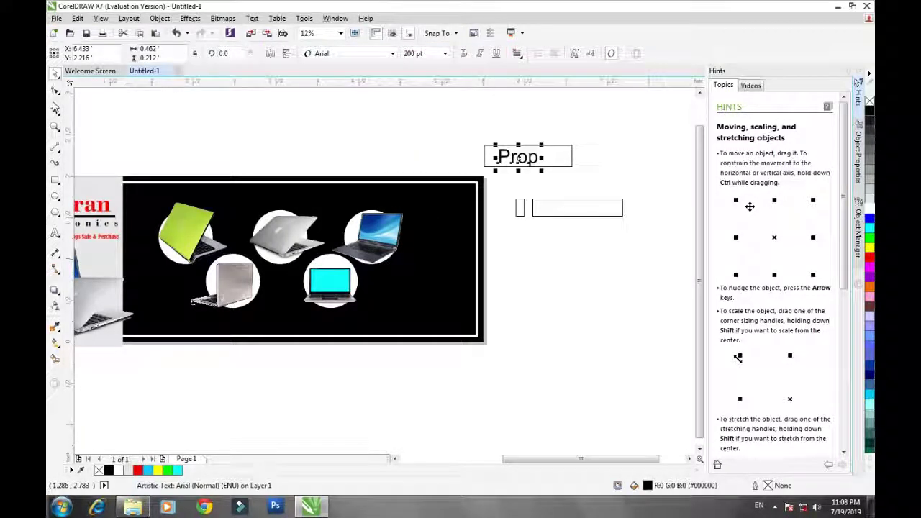
{"action": "key", "text": "F10"}
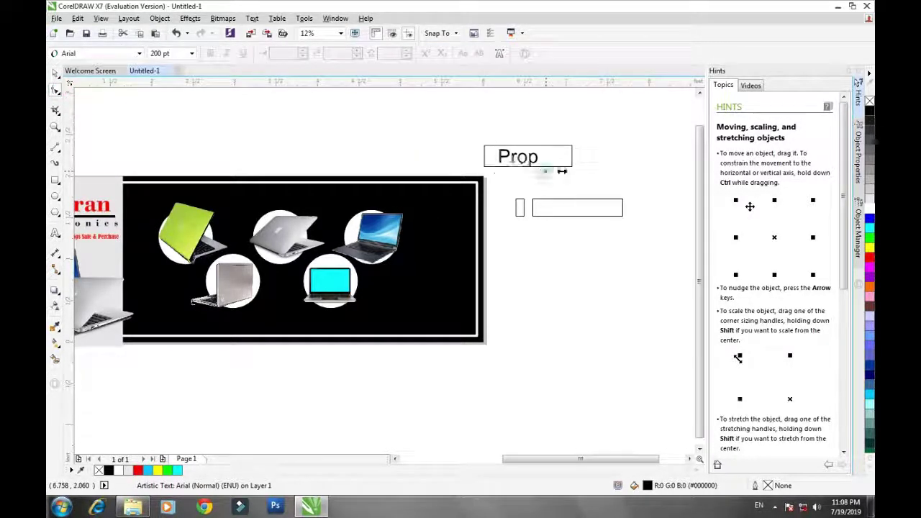
{"action": "left_click_drag", "start_coordinate": [562, 172], "coordinate": [568, 171]}
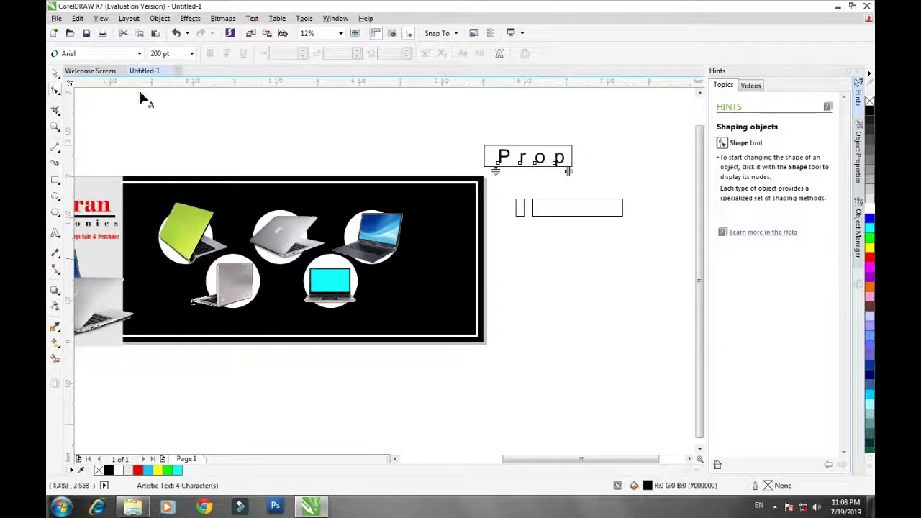
{"action": "left_click", "coordinate": [56, 73]}
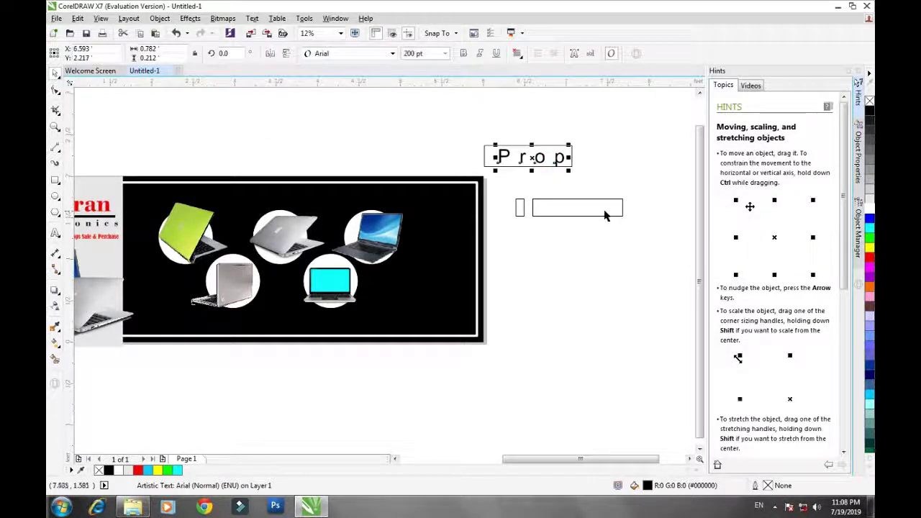
Shift the "Prop" text towards the rectangle's start and narrow the rectangle to fit the word.
{"action": "left_click", "coordinate": [594, 209]}
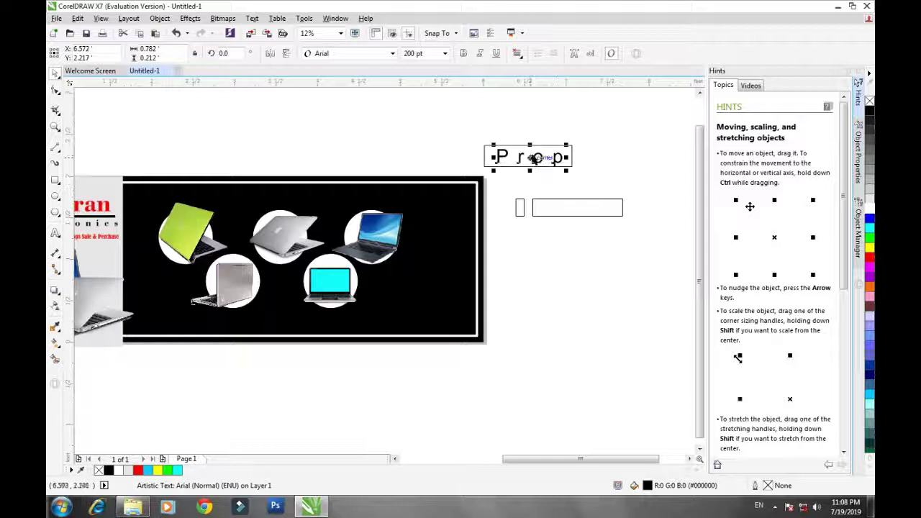
{"action": "left_click_drag", "start_coordinate": [531, 153], "coordinate": [554, 156]}
{"action": "left_click", "coordinate": [572, 160]}
Fill the small narrow rectangle with light blue #00CCFF and deselect it.
{"action": "left_click", "coordinate": [532, 208]}
{"action": "left_click", "coordinate": [525, 207]}
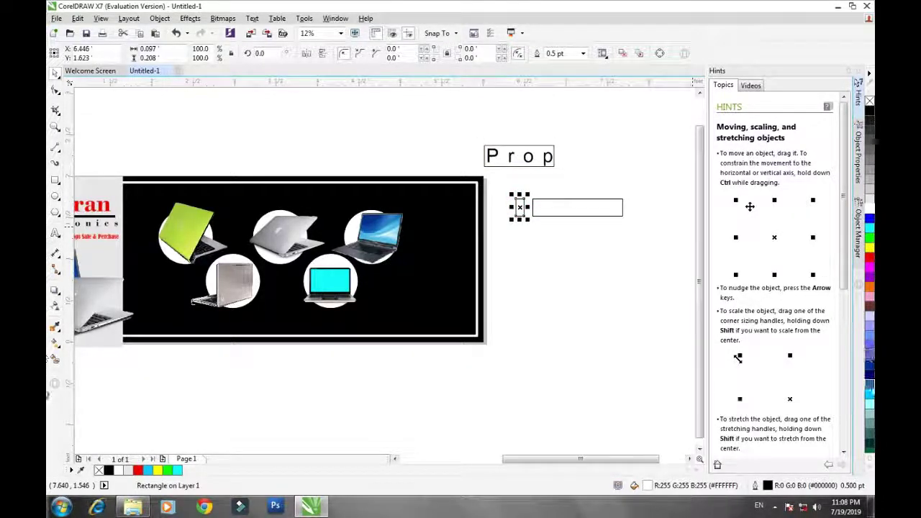
{"action": "left_click", "coordinate": [870, 394]}
{"action": "left_click", "coordinate": [529, 259]}
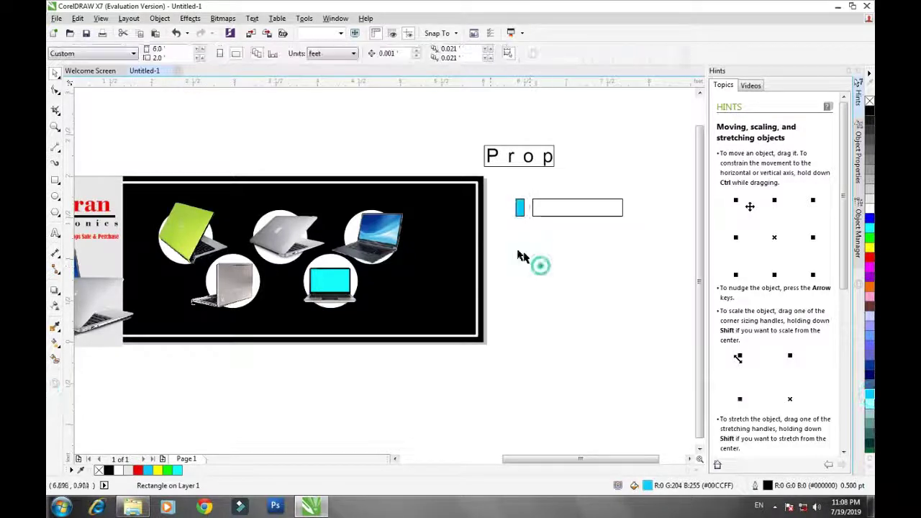
Add the proprietor's name in Arial at about 74 pt and place it in the upper starting corner of the long rectangle.
{"action": "left_click", "coordinate": [56, 234]}
{"action": "left_click", "coordinate": [583, 260]}
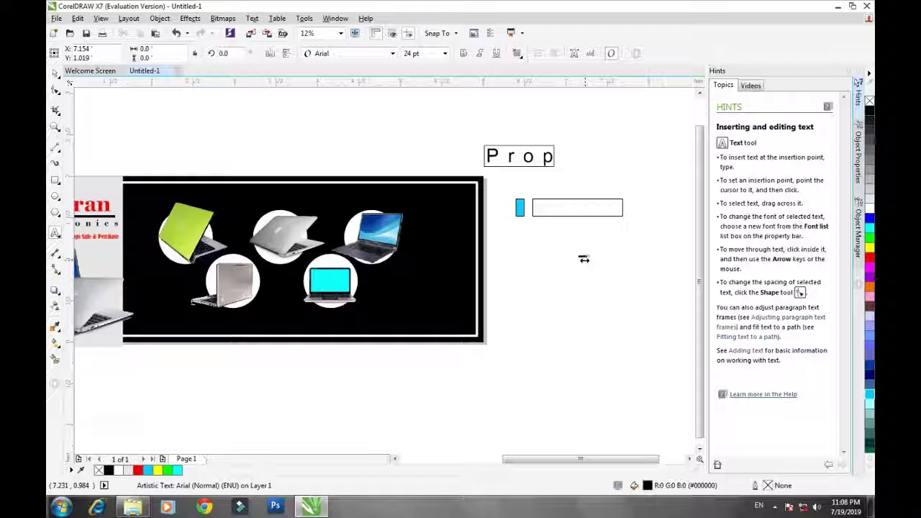
{"action": "type", "text": "Mehran"}
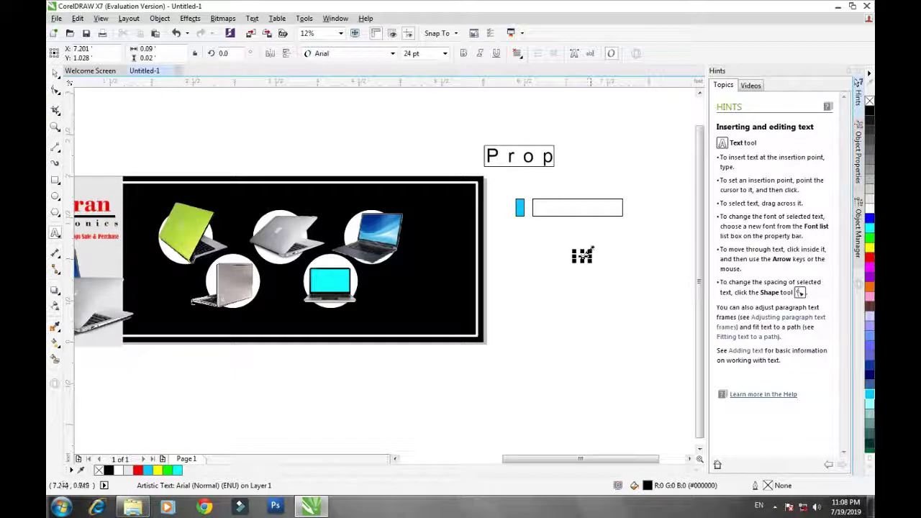
{"action": "left_click_drag", "start_coordinate": [627, 229], "coordinate": [629, 242]}
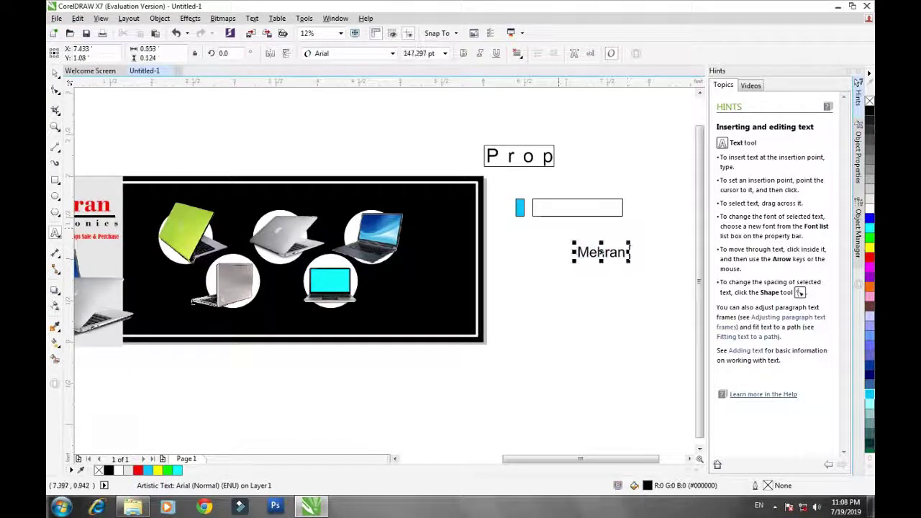
{"action": "left_click", "coordinate": [57, 75]}
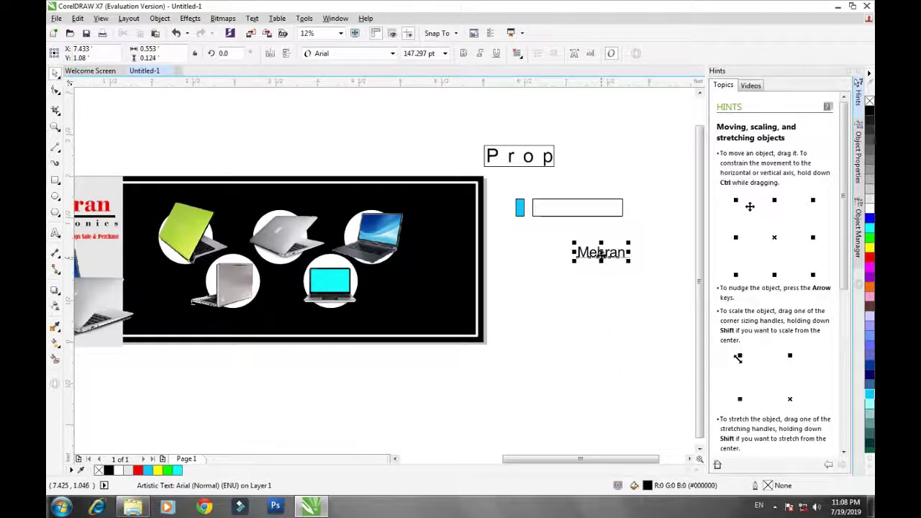
{"action": "left_click_drag", "start_coordinate": [601, 252], "coordinate": [566, 209]}
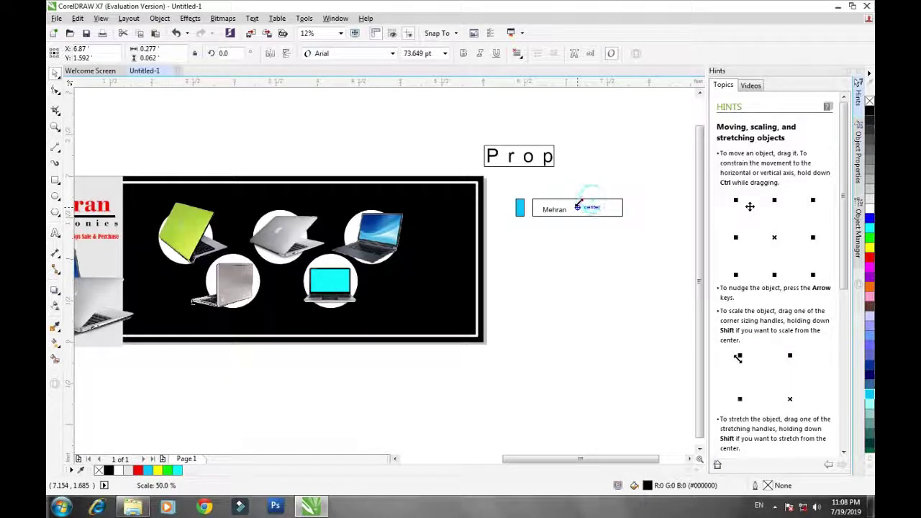
{"action": "scroll", "coordinate": [566, 209], "scroll_direction": "up", "scroll_amount": 1}
{"action": "left_click_drag", "start_coordinate": [560, 210], "coordinate": [543, 202]}
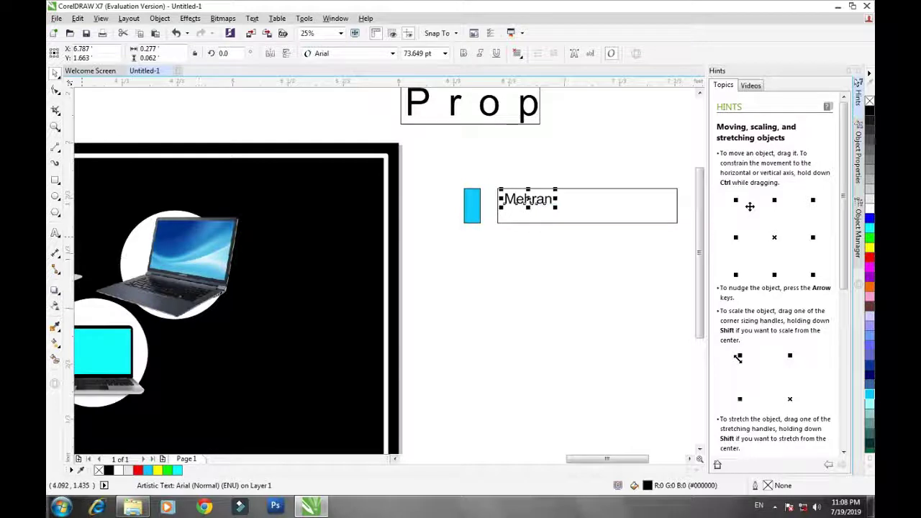
Add the masked contact phone number as text and enlarge it in the lower part of the rectangle beside the proprietor's name.
{"action": "key", "text": "F8"}
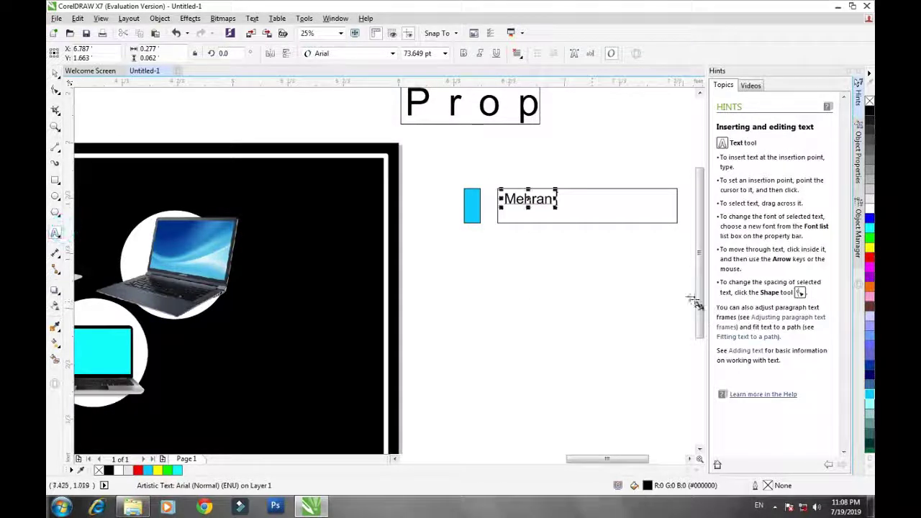
{"action": "left_click", "coordinate": [565, 249]}
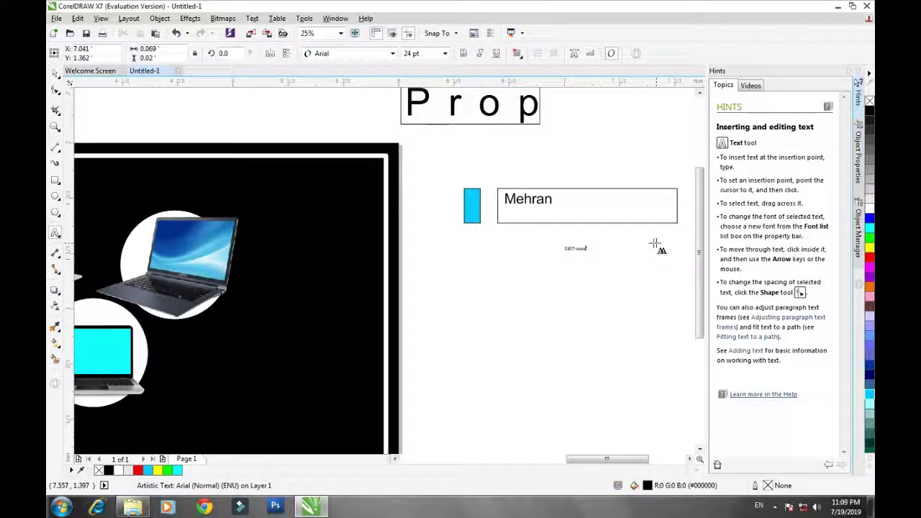
{"action": "type", "text": "0"}
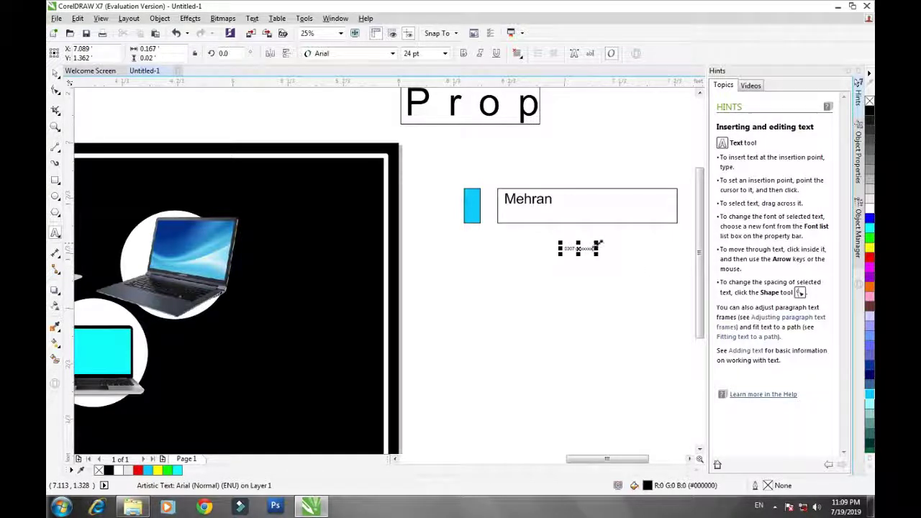
{"action": "key", "text": "Escape"}
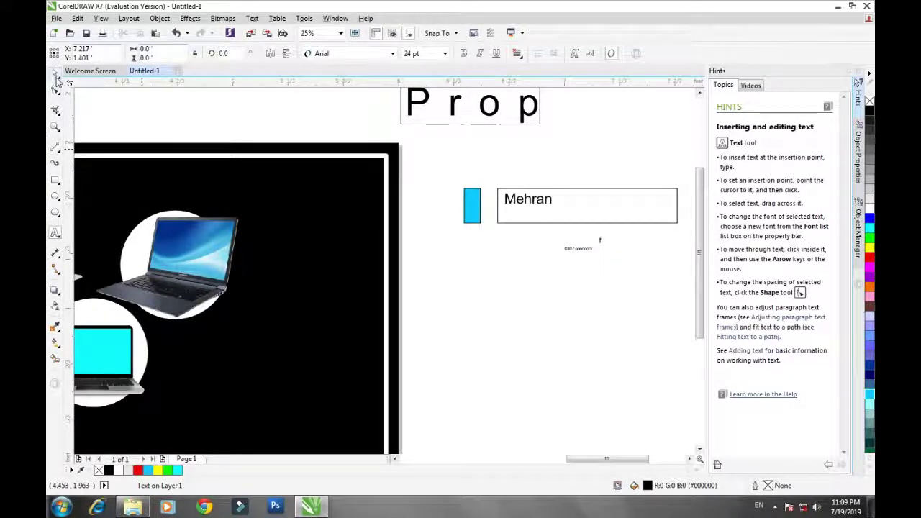
{"action": "left_click", "coordinate": [56, 74]}
{"action": "left_click", "coordinate": [580, 249]}
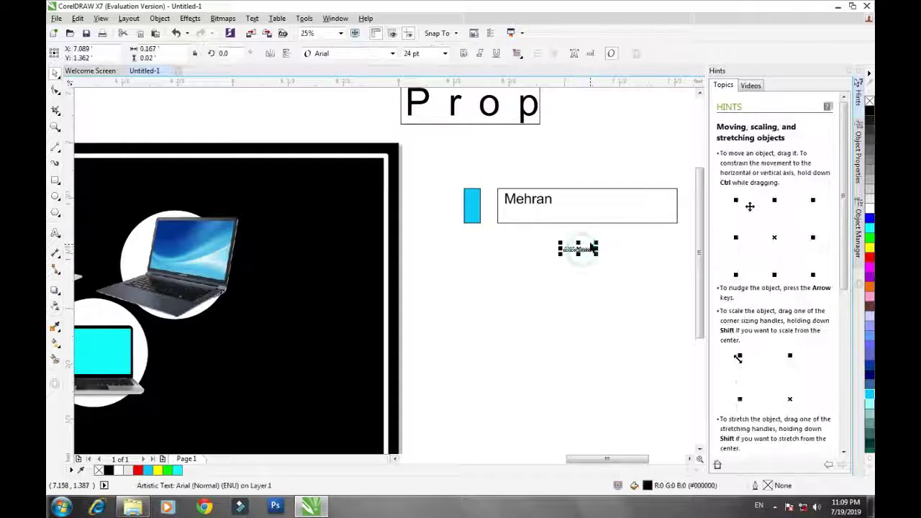
{"action": "left_click_drag", "start_coordinate": [598, 243], "coordinate": [614, 212]}
{"action": "left_click", "coordinate": [607, 296]}
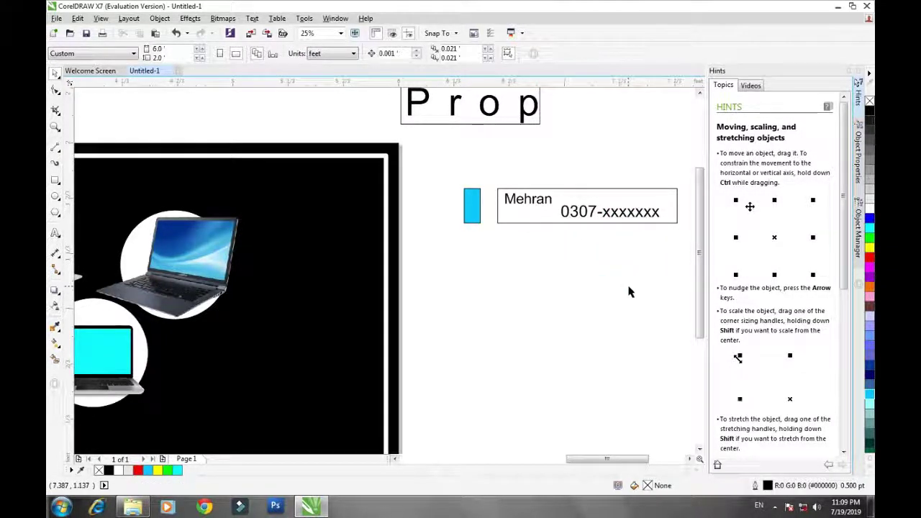
Group the "Prop" text with its rectangle, try the group on the black banner, and move it just above the banner.
{"action": "scroll", "coordinate": [634, 288], "scroll_direction": "down", "scroll_amount": 1}
{"action": "left_click_drag", "start_coordinate": [619, 147], "coordinate": [500, 215]}
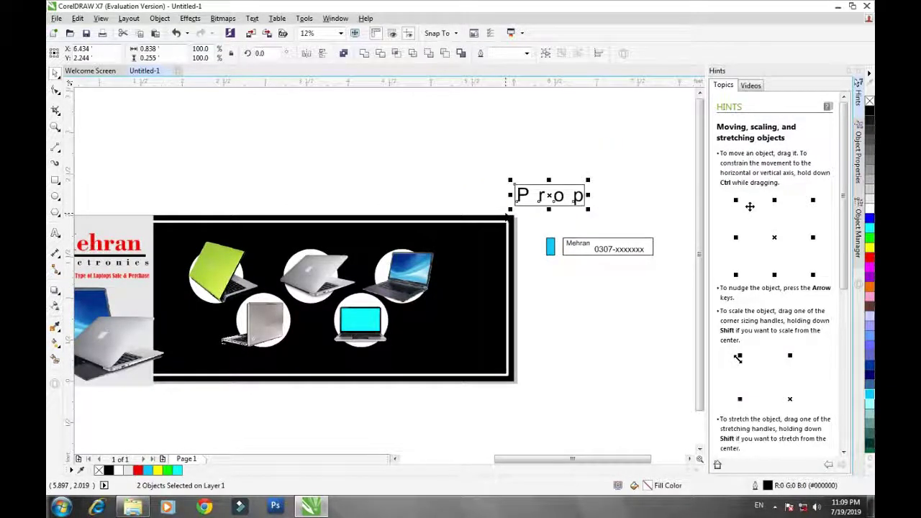
{"action": "key", "text": "ctrl+g"}
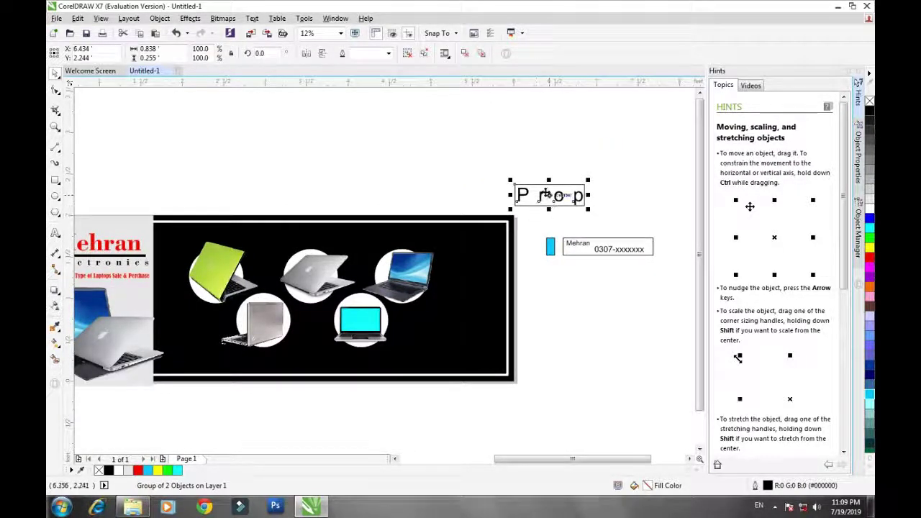
{"action": "left_click_drag", "start_coordinate": [534, 208], "coordinate": [348, 252]}
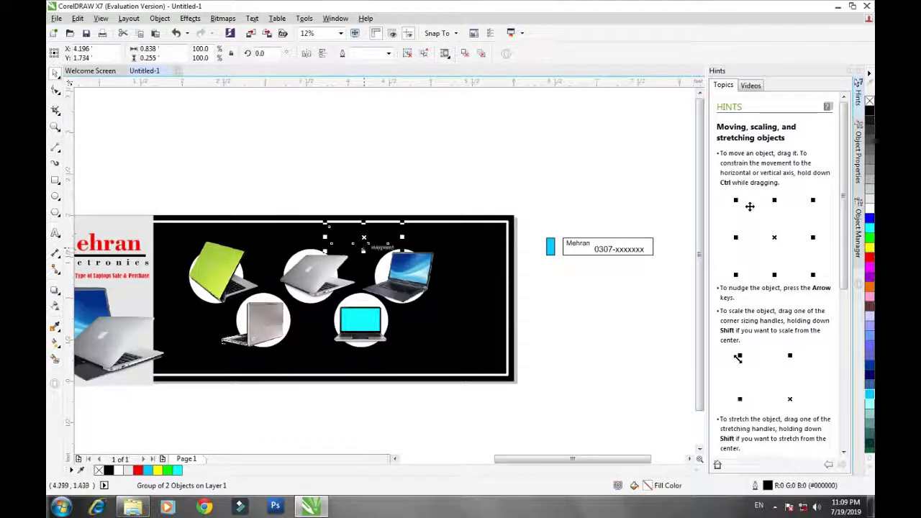
{"action": "left_click_drag", "start_coordinate": [374, 246], "coordinate": [397, 205]}
{"action": "left_click", "coordinate": [456, 184]}
{"action": "left_click", "coordinate": [406, 194]}
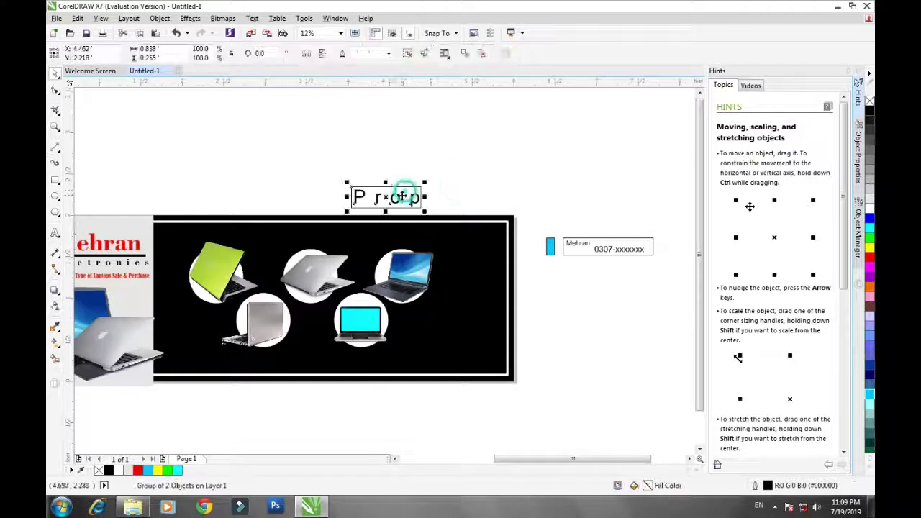
Regroup the "Prop" text with its rectangle filled white and scale the group to about 0.6 ft wide near the banner's upper edge.
{"action": "left_click", "coordinate": [477, 128]}
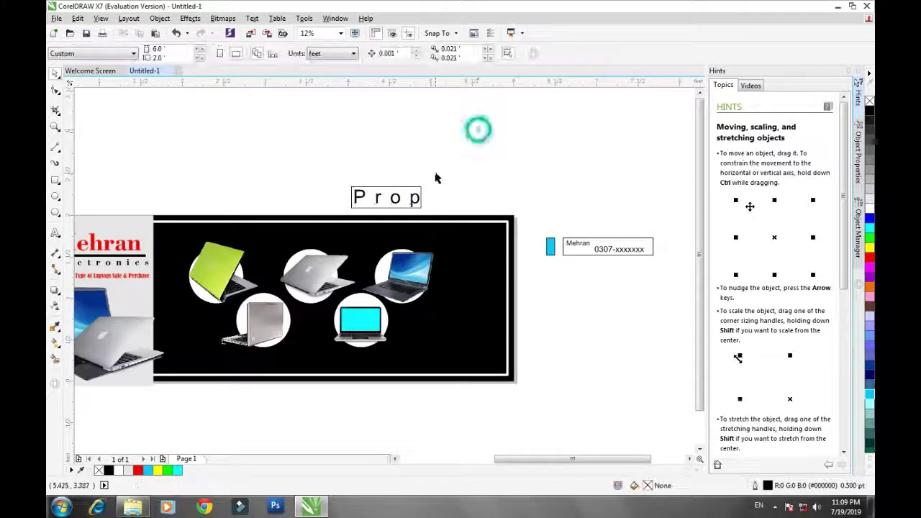
{"action": "left_click", "coordinate": [418, 193]}
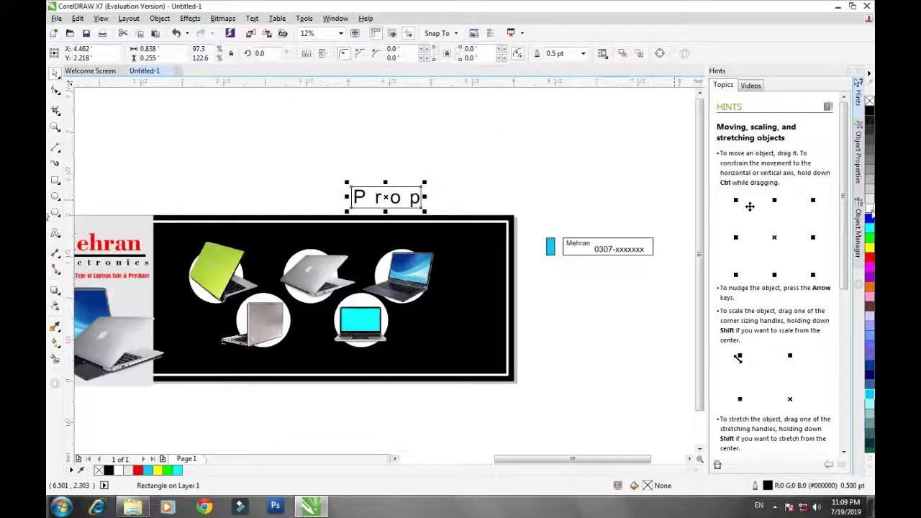
{"action": "left_click_drag", "start_coordinate": [482, 161], "coordinate": [345, 213]}
{"action": "key", "text": "ctrl+g"}
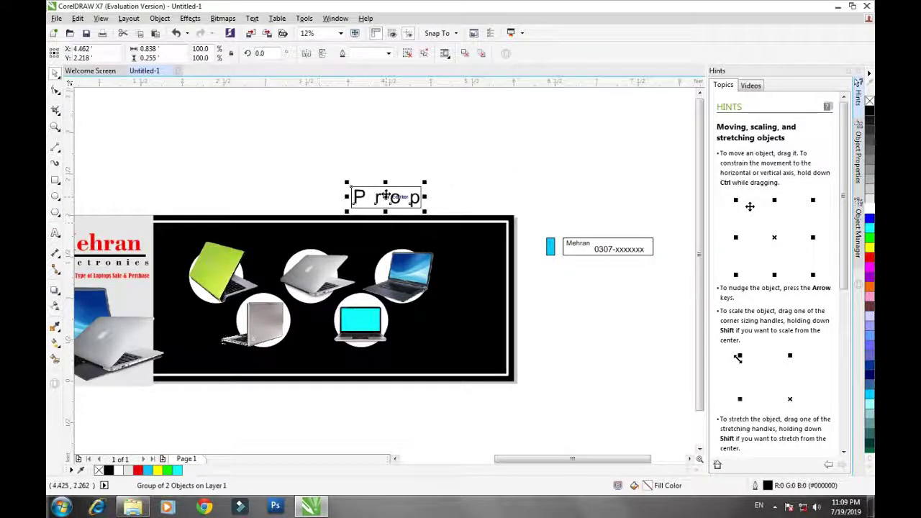
{"action": "left_click_drag", "start_coordinate": [424, 182], "coordinate": [378, 236]}
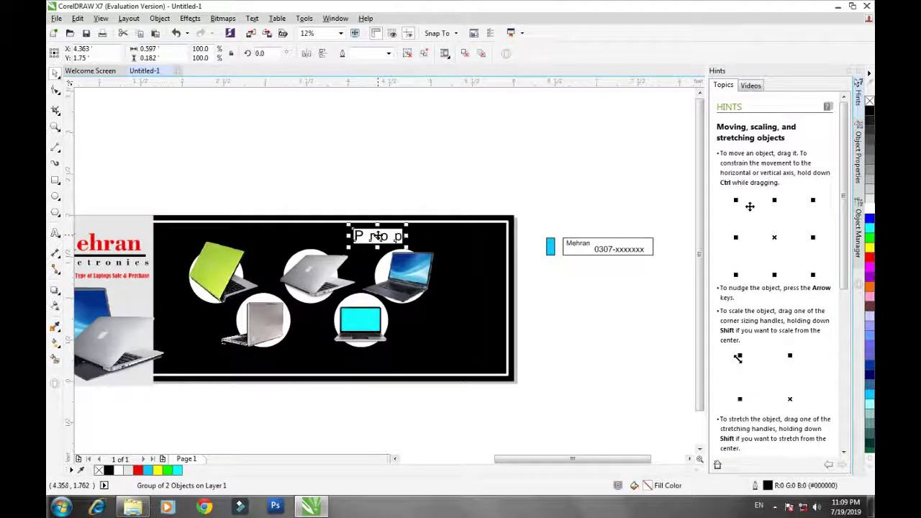
Move the light blue bar and the name and phone box beside "Prop" on the banner, with the box filled white.
{"action": "left_click_drag", "start_coordinate": [673, 227], "coordinate": [624, 250]}
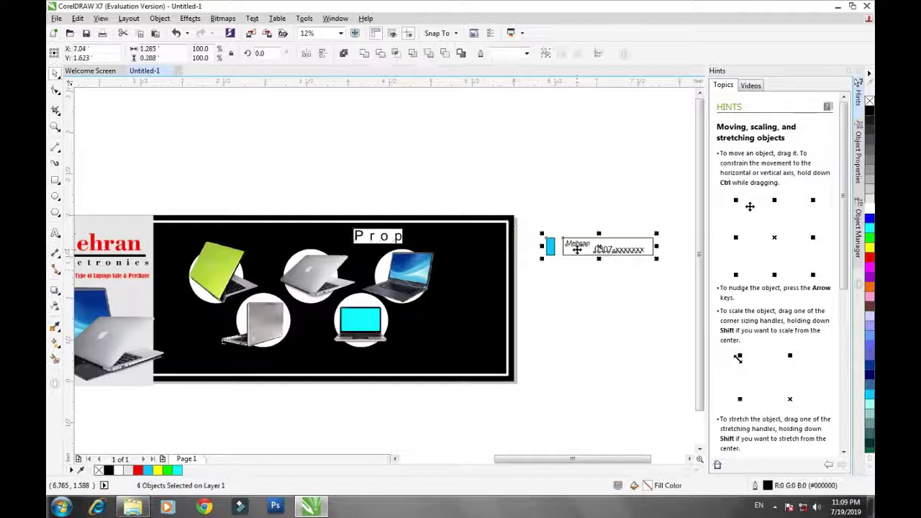
{"action": "left_click_drag", "start_coordinate": [550, 247], "coordinate": [410, 245]}
{"action": "left_click_drag", "start_coordinate": [576, 197], "coordinate": [335, 260]}
{"action": "left_click", "coordinate": [582, 191]}
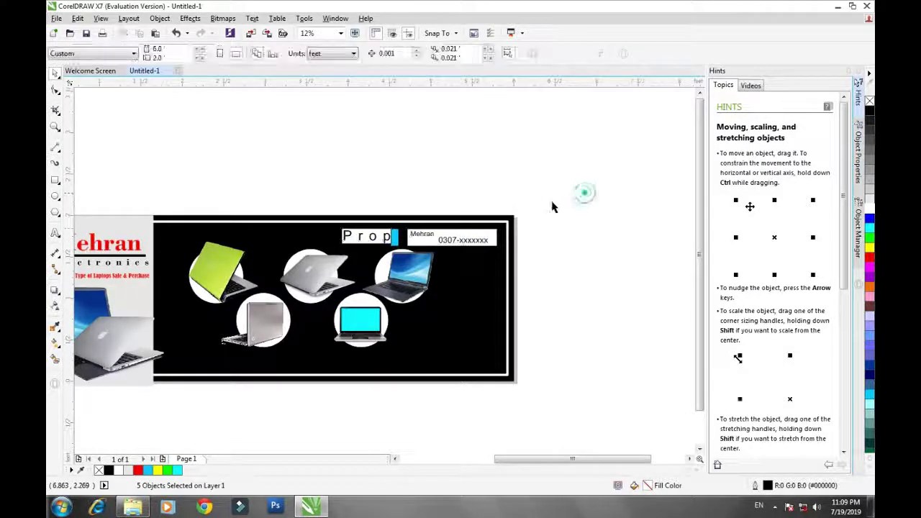
{"action": "left_click_drag", "start_coordinate": [550, 204], "coordinate": [437, 239]}
{"action": "scroll", "coordinate": [437, 238], "scroll_direction": "up", "scroll_amount": 1}
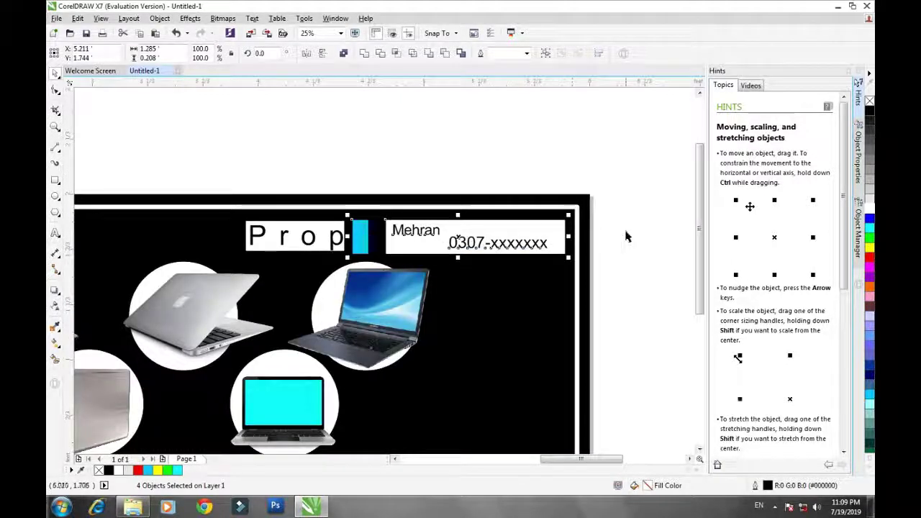
Narrow the white name and phone box to fit its text and shift the blue bar midway between the two boxes.
{"action": "left_click", "coordinate": [627, 232]}
{"action": "left_click", "coordinate": [563, 238]}
{"action": "left_click_drag", "start_coordinate": [567, 238], "coordinate": [550, 243]}
{"action": "left_click", "coordinate": [535, 148]}
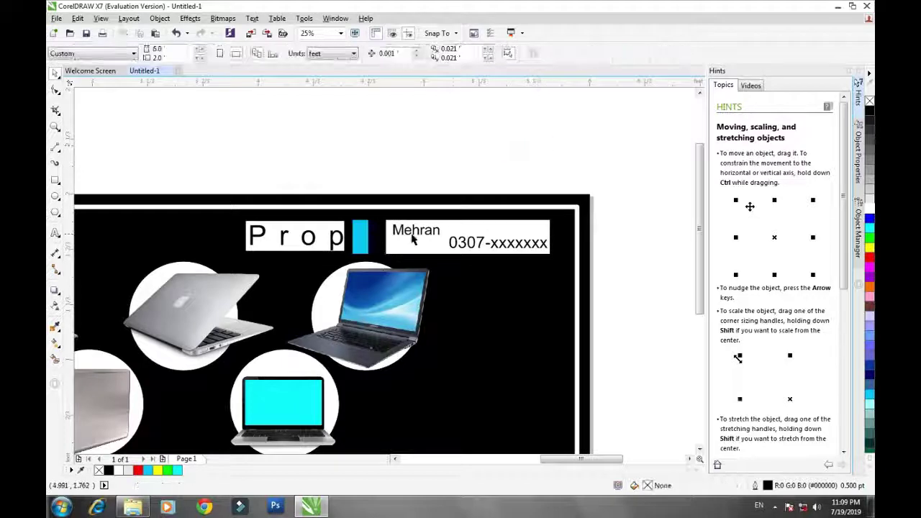
{"action": "left_click", "coordinate": [362, 238]}
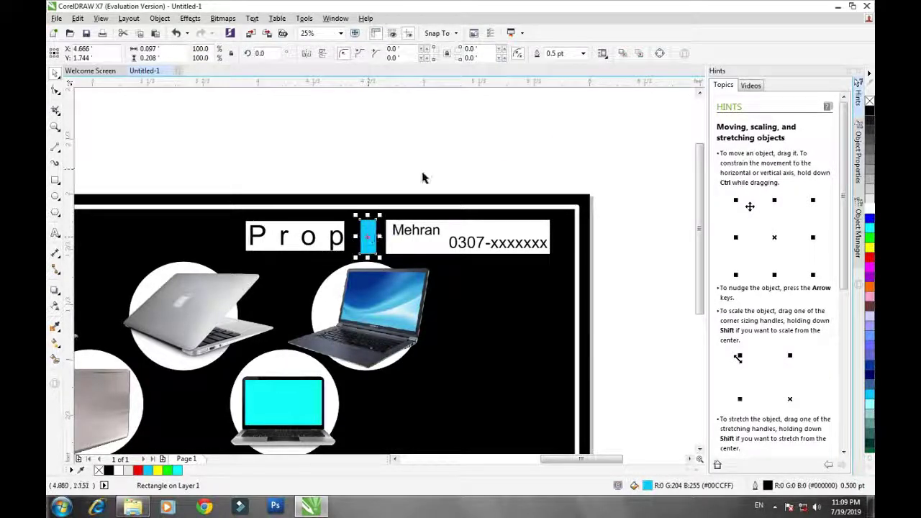
Draw a heart basic shape about 0.47 by 0.50 ft in the empty area below the banner.
{"action": "scroll", "coordinate": [658, 246], "scroll_direction": "down", "scroll_amount": 1}
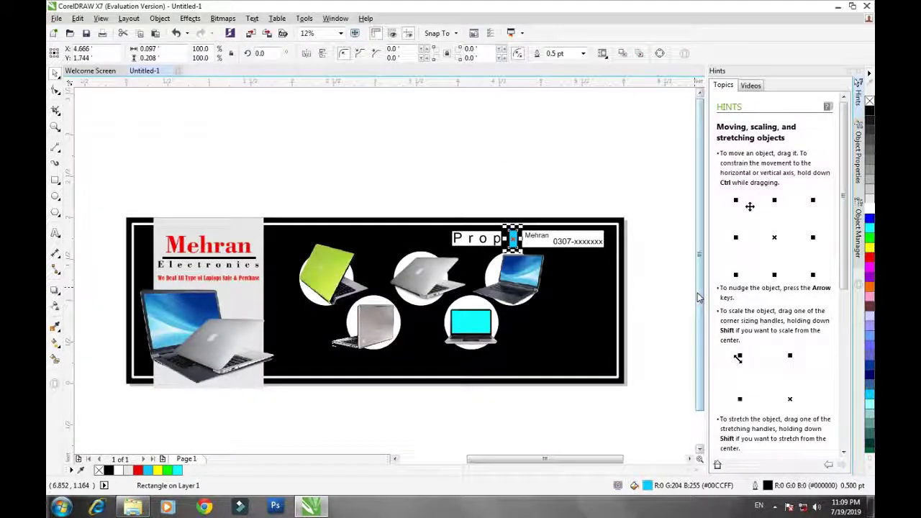
{"action": "scroll", "coordinate": [648, 329], "scroll_direction": "down", "scroll_amount": 1}
{"action": "scroll", "coordinate": [548, 368], "scroll_direction": "up", "scroll_amount": 1}
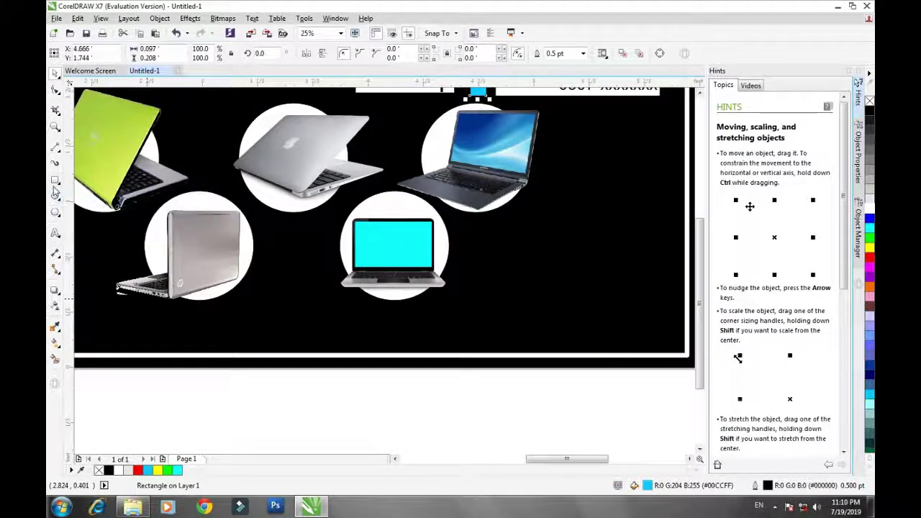
{"action": "left_click", "coordinate": [57, 212]}
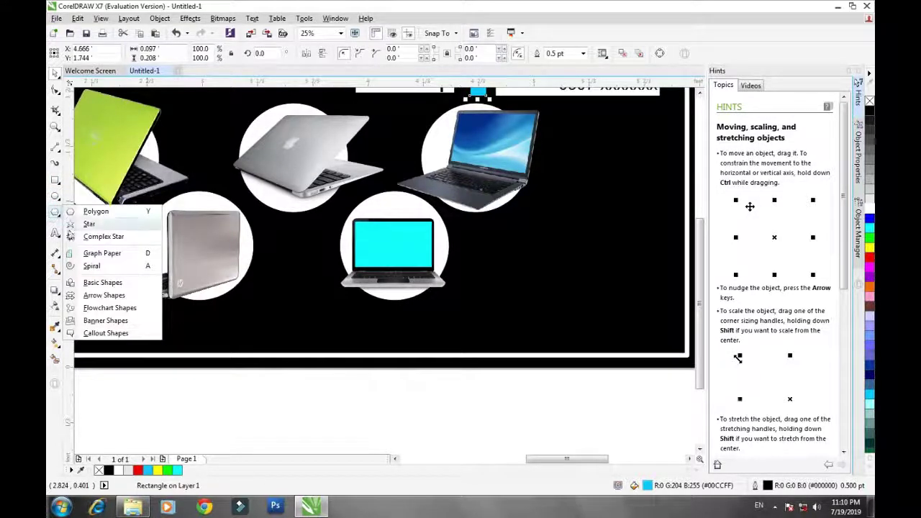
{"action": "left_click", "coordinate": [84, 283]}
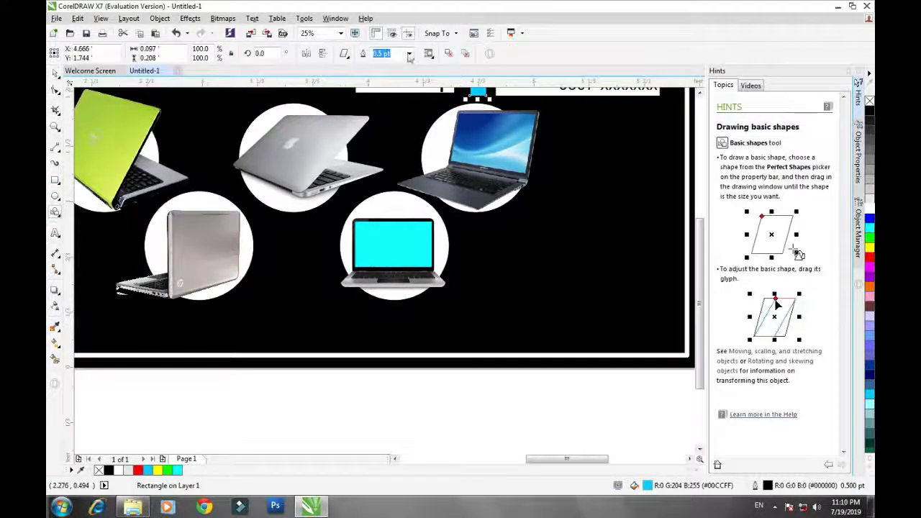
{"action": "left_click", "coordinate": [345, 56]}
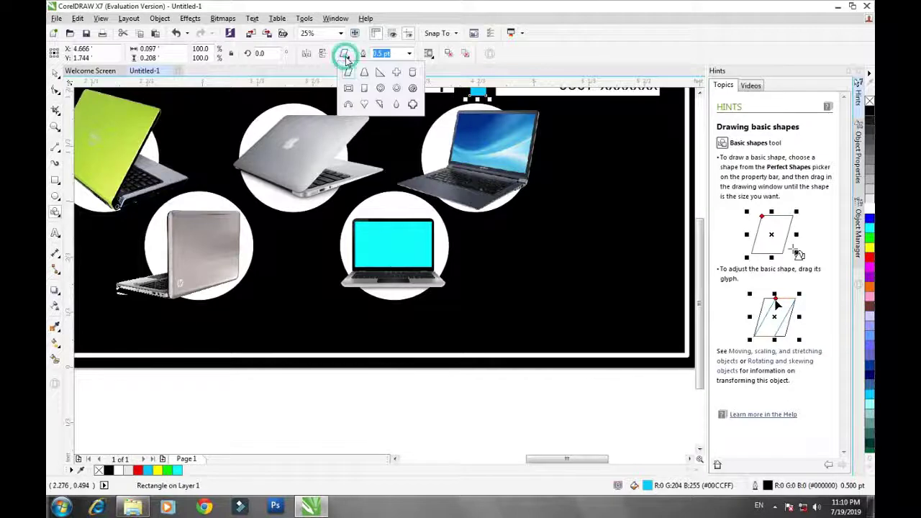
{"action": "left_click", "coordinate": [366, 107]}
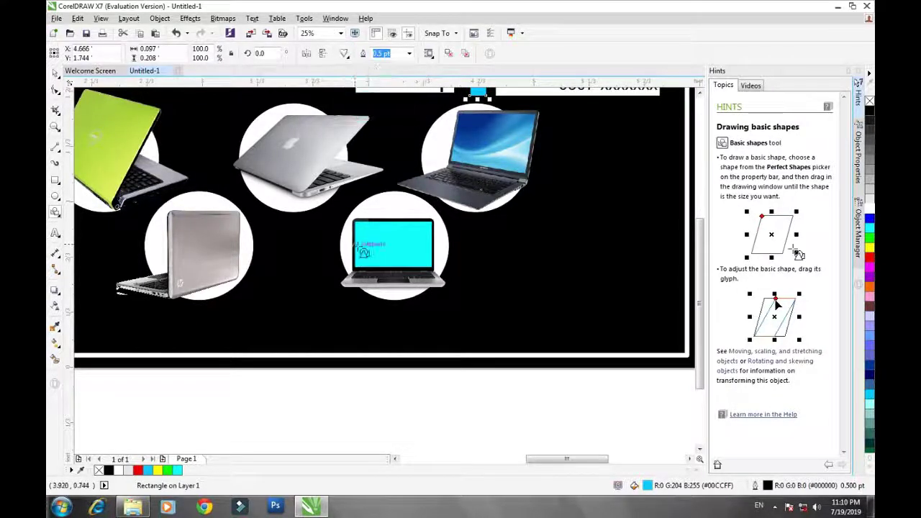
{"action": "left_click_drag", "start_coordinate": [353, 387], "coordinate": [434, 436]}
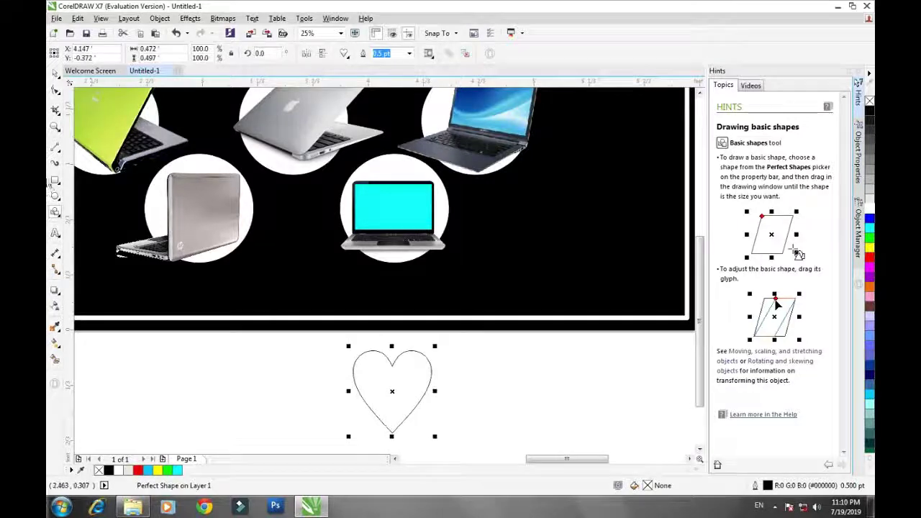
Draw a circle about 0.58 ft in diameter and place it over the upper part of the heart.
{"action": "left_click", "coordinate": [54, 196]}
{"action": "left_click_drag", "start_coordinate": [268, 364], "coordinate": [365, 432]}
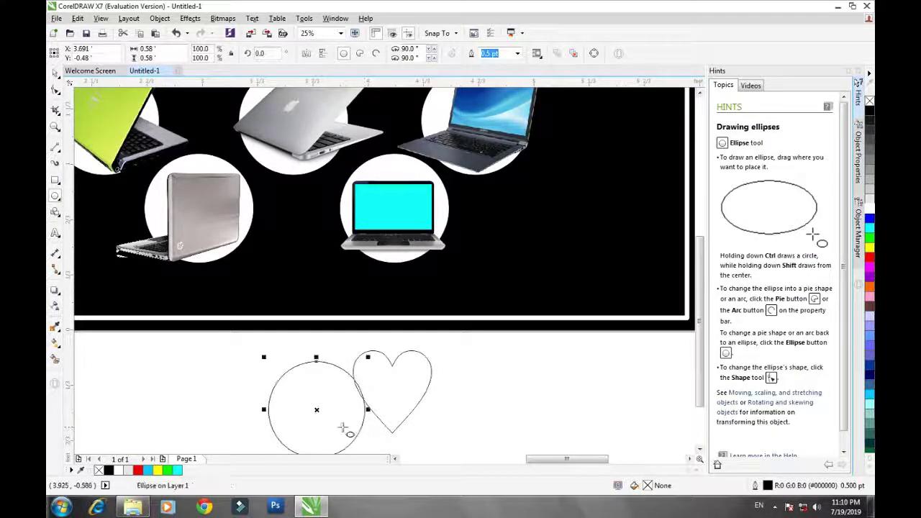
{"action": "left_click_drag", "start_coordinate": [317, 409], "coordinate": [387, 358]}
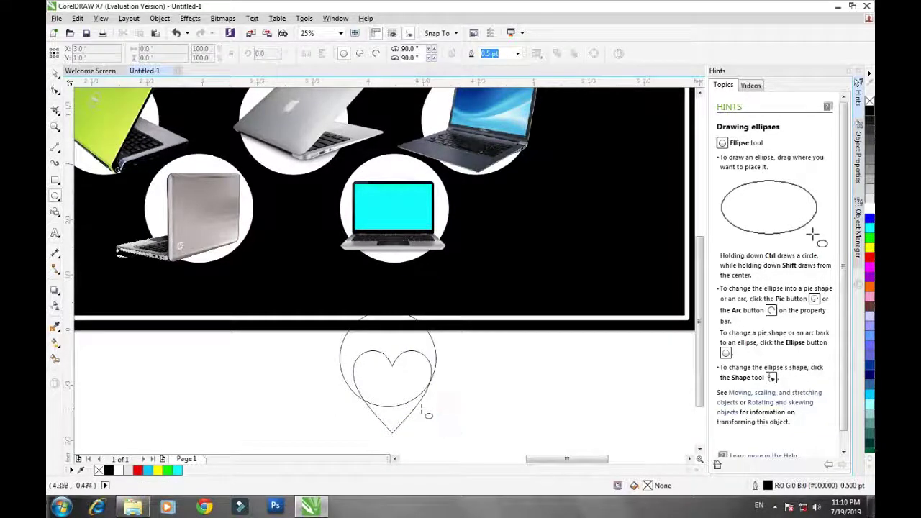
{"action": "left_click", "coordinate": [414, 403]}
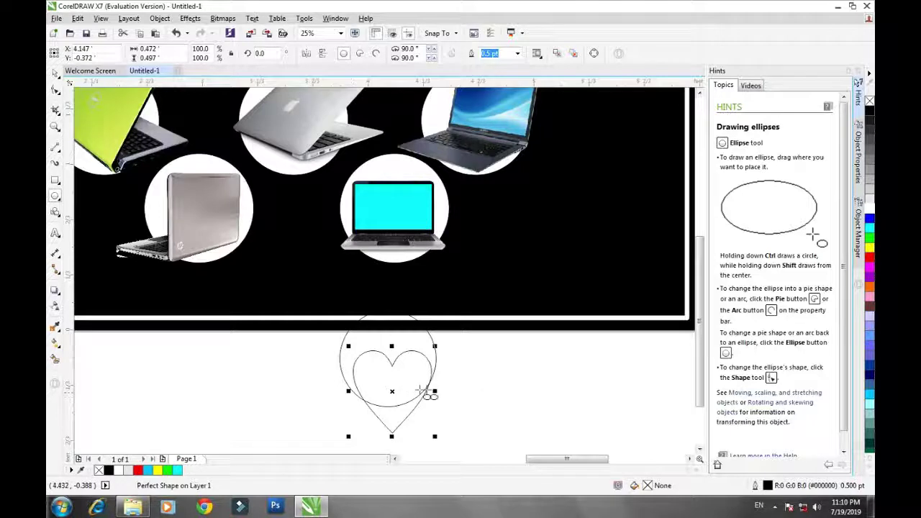
Move the heart over the circle and stretch it to the circle's width and about 0.67 ft high.
{"action": "left_click_drag", "start_coordinate": [391, 390], "coordinate": [440, 375]}
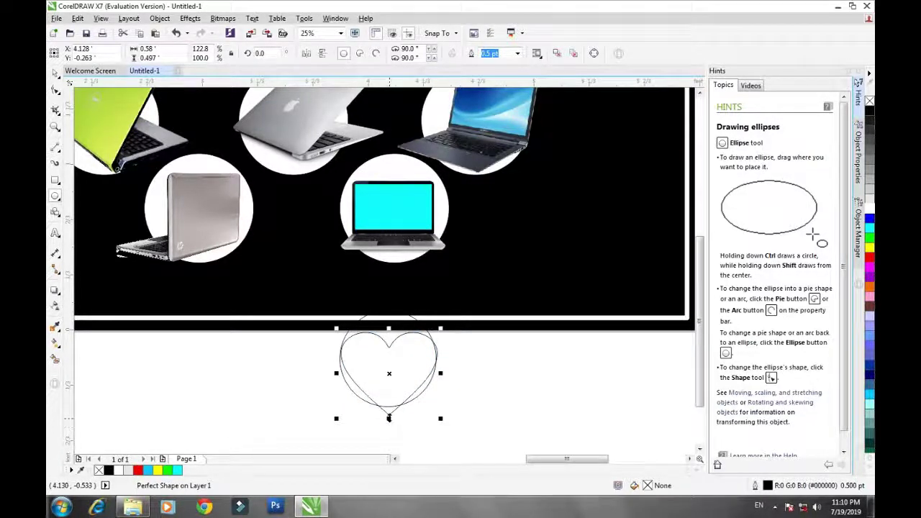
{"action": "left_click_drag", "start_coordinate": [389, 418], "coordinate": [390, 441]}
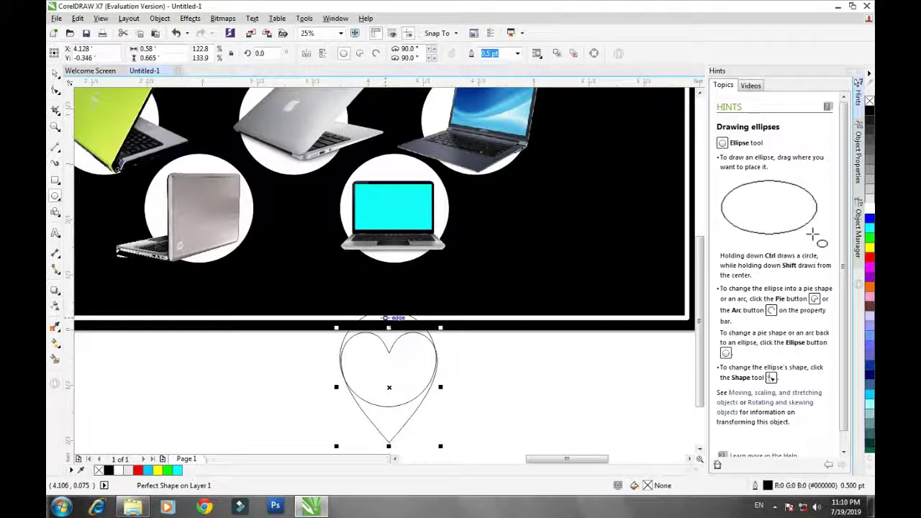
Weld the circle and the heart into one location pin outline.
{"action": "left_click", "coordinate": [388, 317], "text": "shift"}
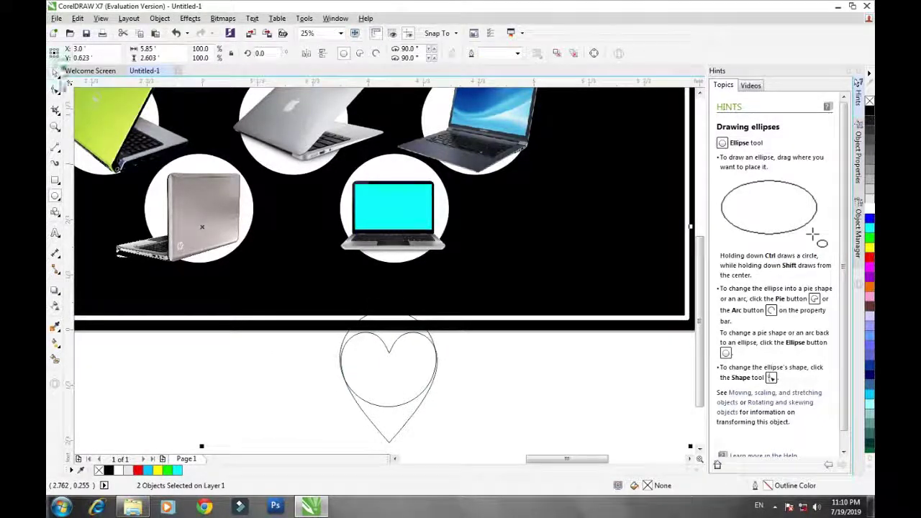
{"action": "left_click", "coordinate": [56, 74]}
{"action": "left_click", "coordinate": [247, 393]}
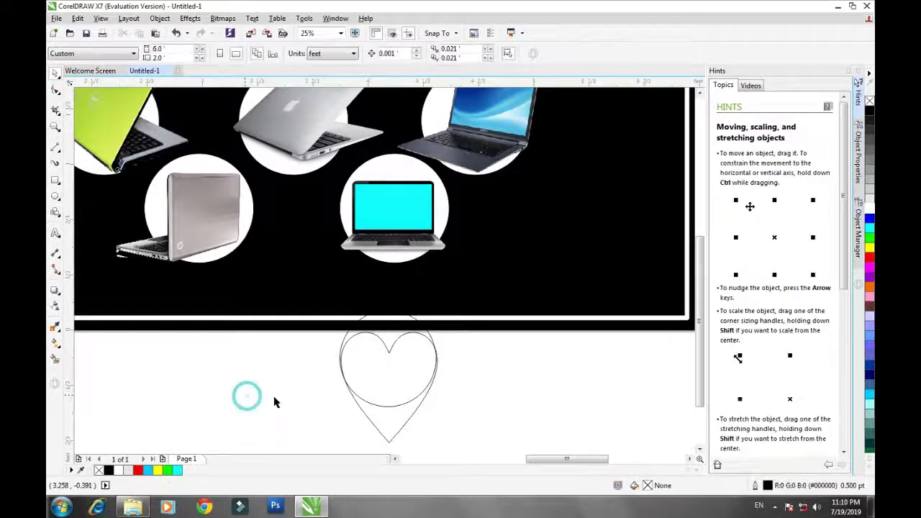
{"action": "left_click", "coordinate": [384, 407]}
{"action": "left_click", "coordinate": [389, 421], "text": "shift"}
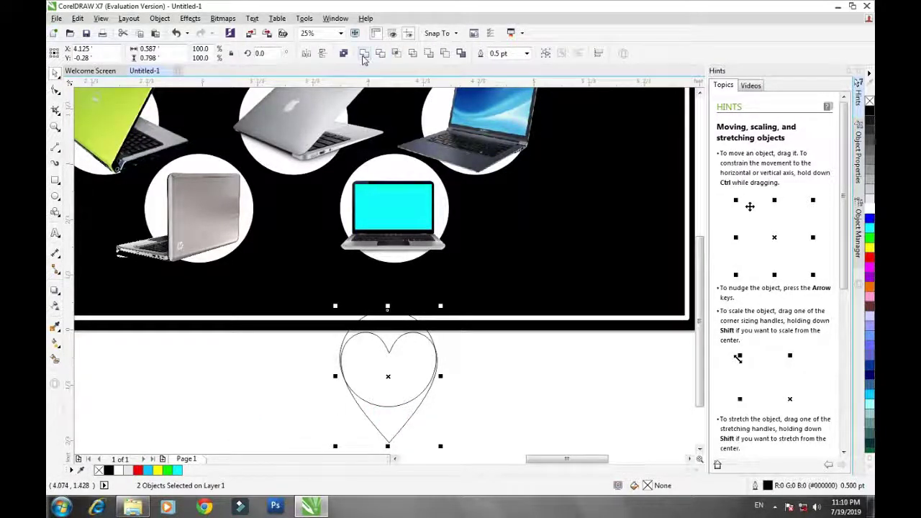
{"action": "left_click", "coordinate": [363, 58]}
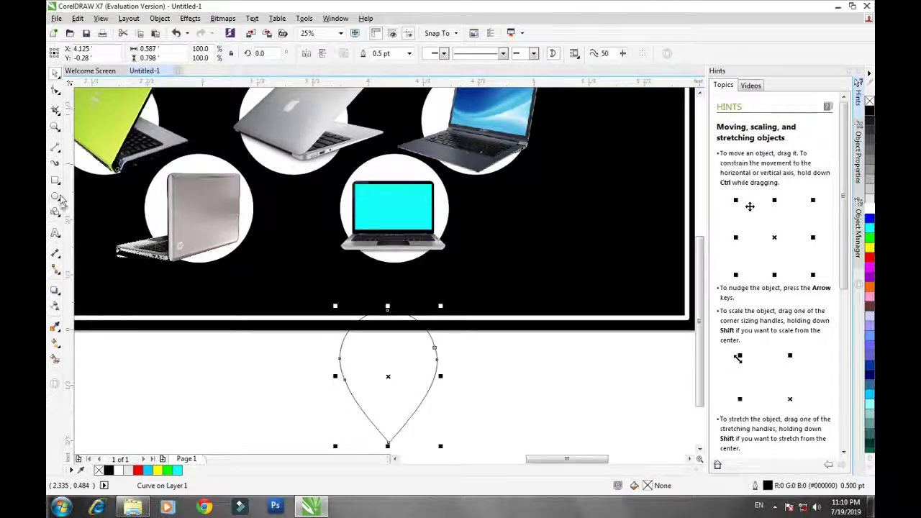
Draw a circle about 0.2 ft in diameter inside the upper part of the pin outline.
{"action": "left_click", "coordinate": [56, 197]}
{"action": "mouse_move", "coordinate": [375, 342]}
{"action": "left_mouse_down"}
{"action": "mouse_move", "coordinate": [410, 377]}
{"action": "mouse_move", "coordinate": [388, 353]}
{"action": "left_mouse_up"}
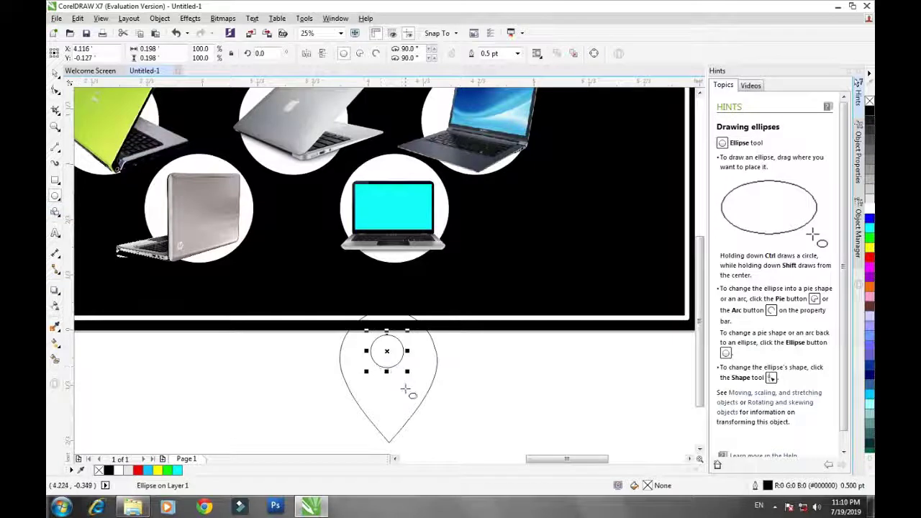
Fill the pin outline yellow and the small circle inside it black.
{"action": "left_click", "coordinate": [431, 391]}
{"action": "left_click", "coordinate": [870, 249]}
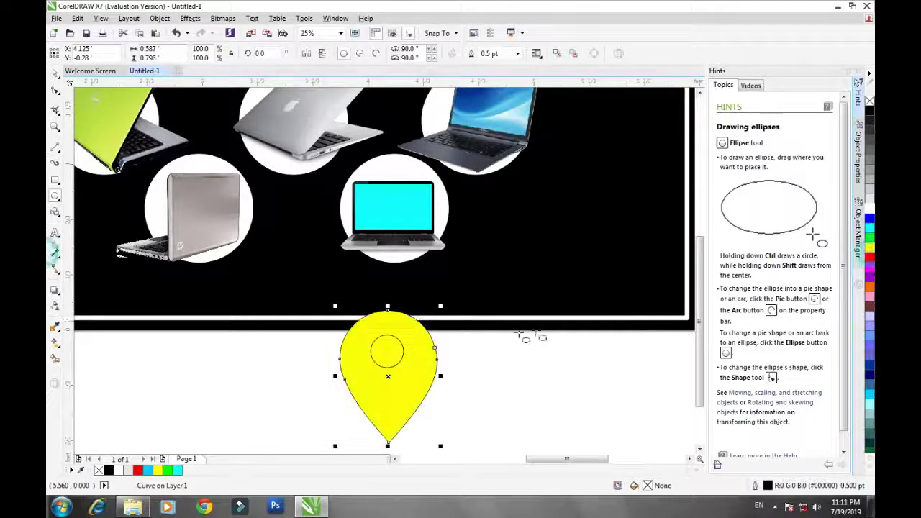
{"action": "left_click", "coordinate": [404, 350]}
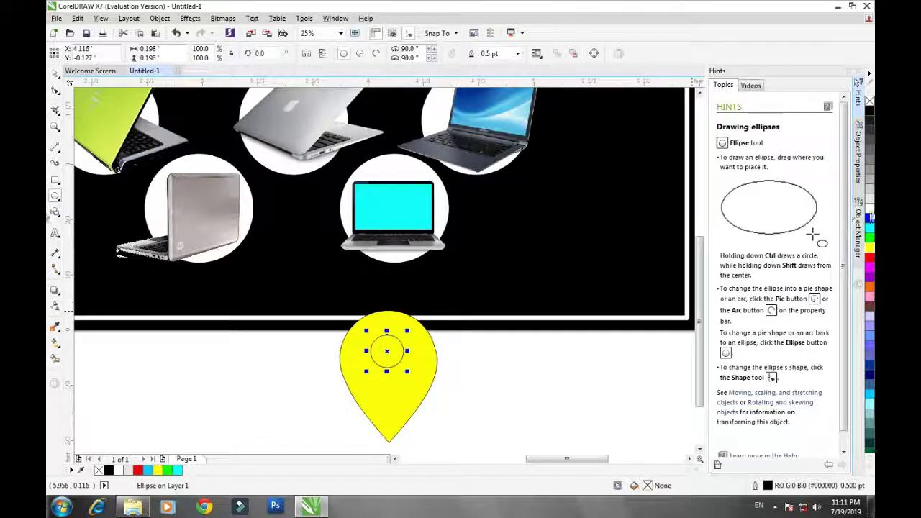
{"action": "left_click", "coordinate": [869, 109]}
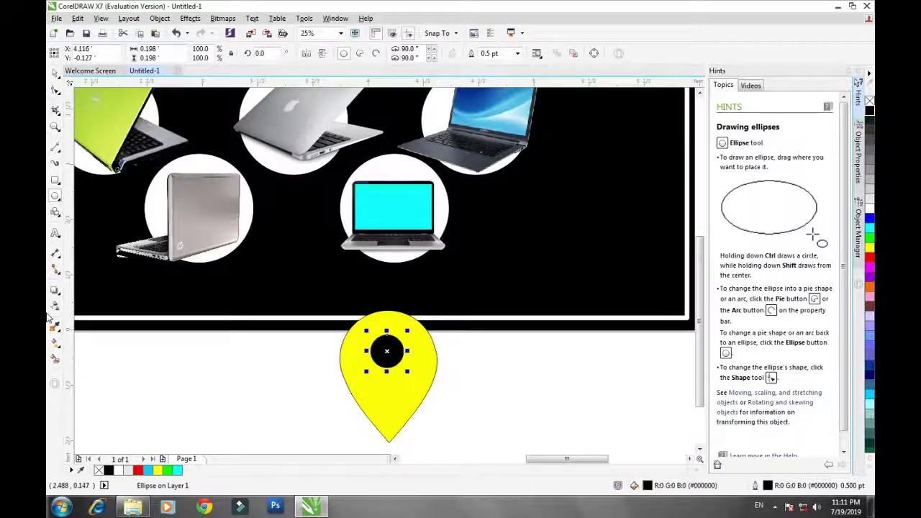
Group the yellow pin shape with its black inner circle.
{"action": "left_click", "coordinate": [55, 73]}
{"action": "left_click", "coordinate": [284, 404]}
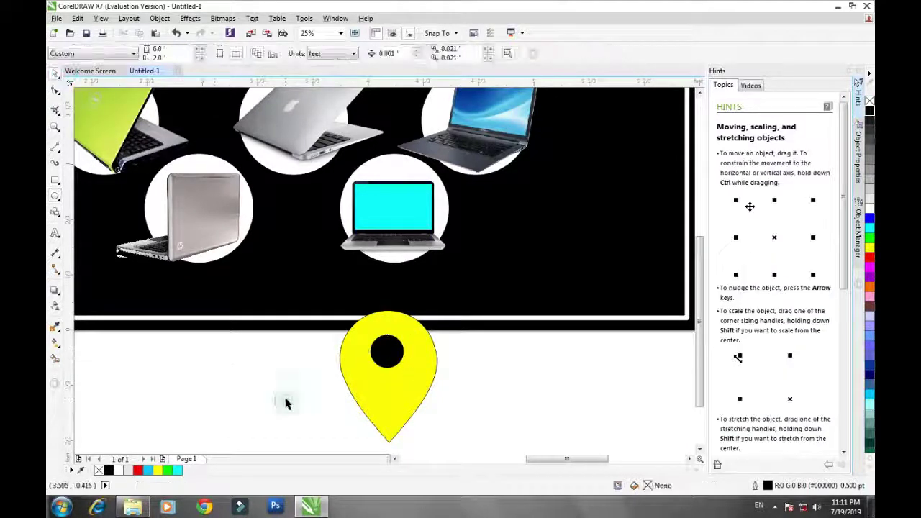
{"action": "left_click_drag", "start_coordinate": [447, 451], "coordinate": [316, 294]}
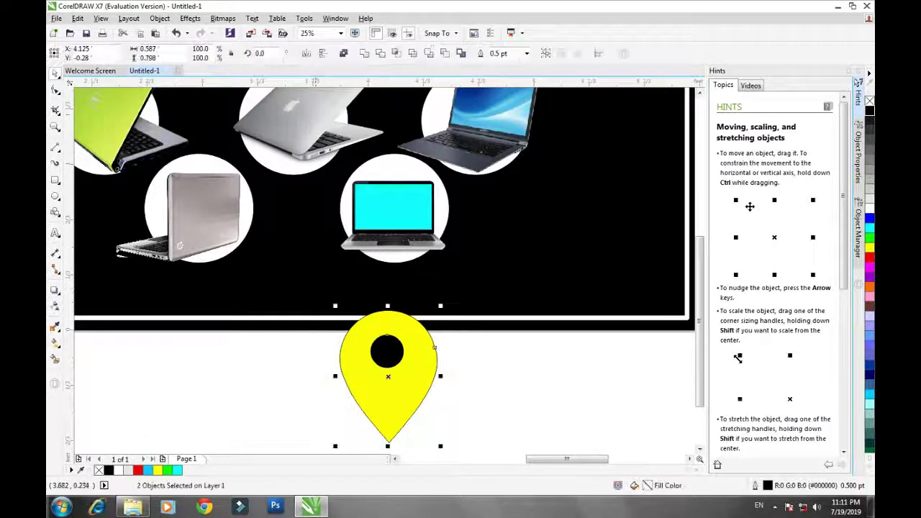
{"action": "key", "text": "ctrl+g"}
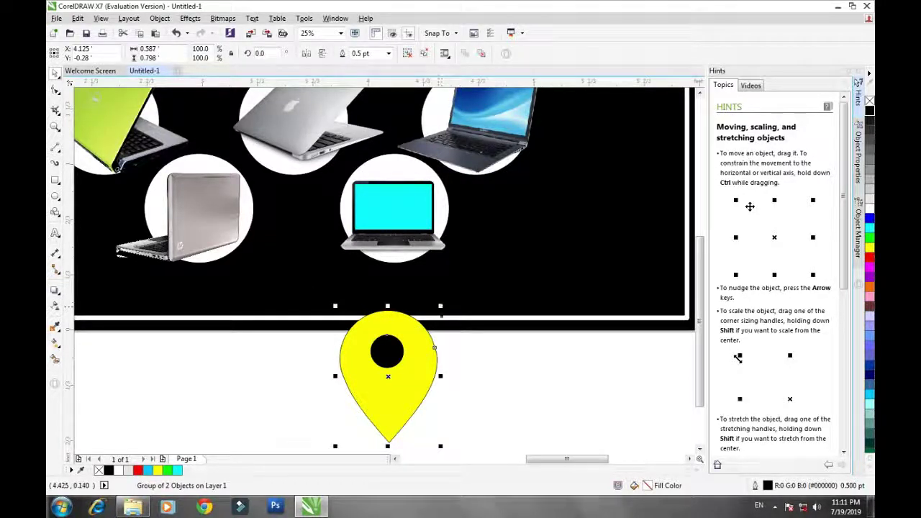
Shrink the pin group to about 0.11 by 0.15 ft and place it on the banner's lower black area, right of the cyan-screen laptop.
{"action": "mouse_move", "coordinate": [688, 318]}
{"action": "left_mouse_down"}
{"action": "mouse_move", "coordinate": [645, 350]}
{"action": "mouse_move", "coordinate": [687, 318]}
{"action": "left_mouse_up"}
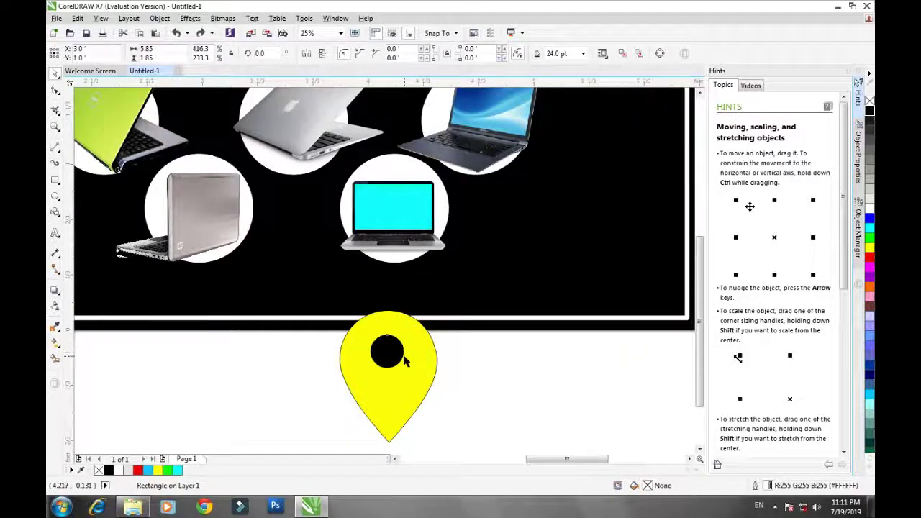
{"action": "left_click", "coordinate": [429, 317]}
{"action": "left_click_drag", "start_coordinate": [440, 306], "coordinate": [462, 285]}
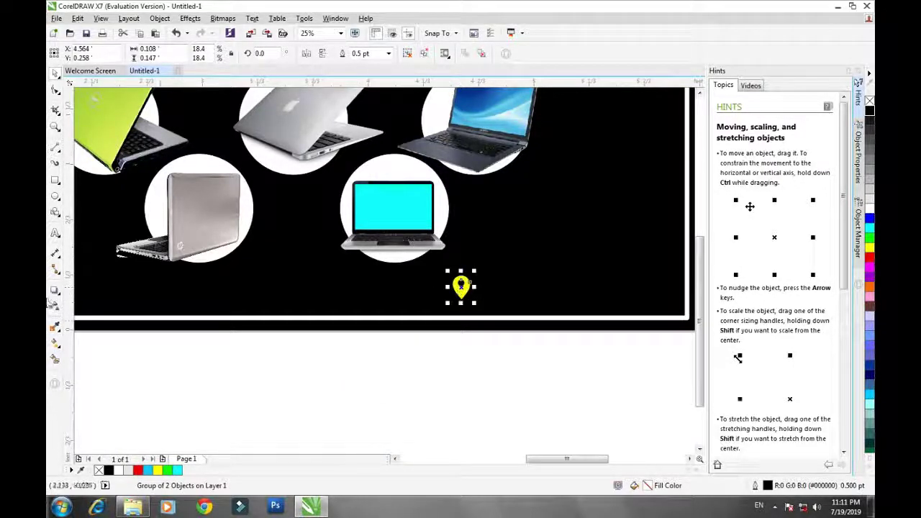
Add white 150 pt Arial text reading "Your Address" and "Here" on two lines to the right of the pin.
{"action": "left_click", "coordinate": [54, 233]}
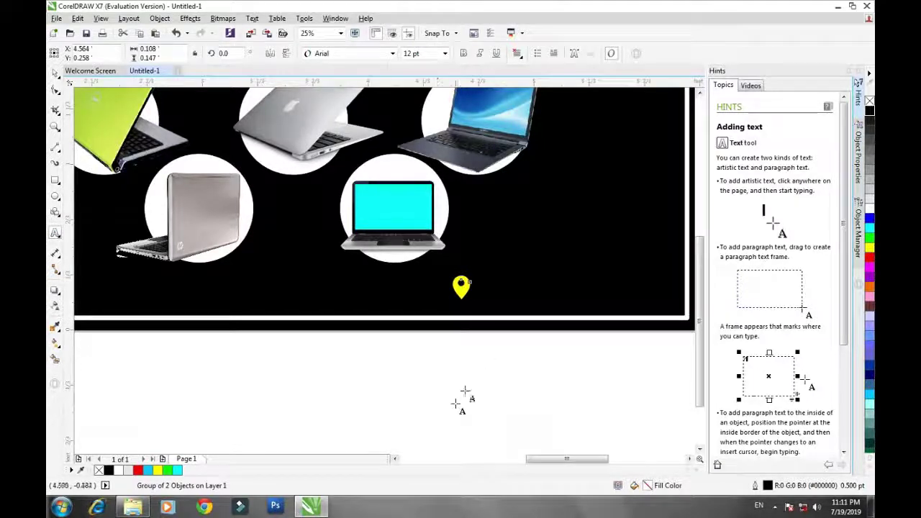
{"action": "left_click", "coordinate": [502, 265]}
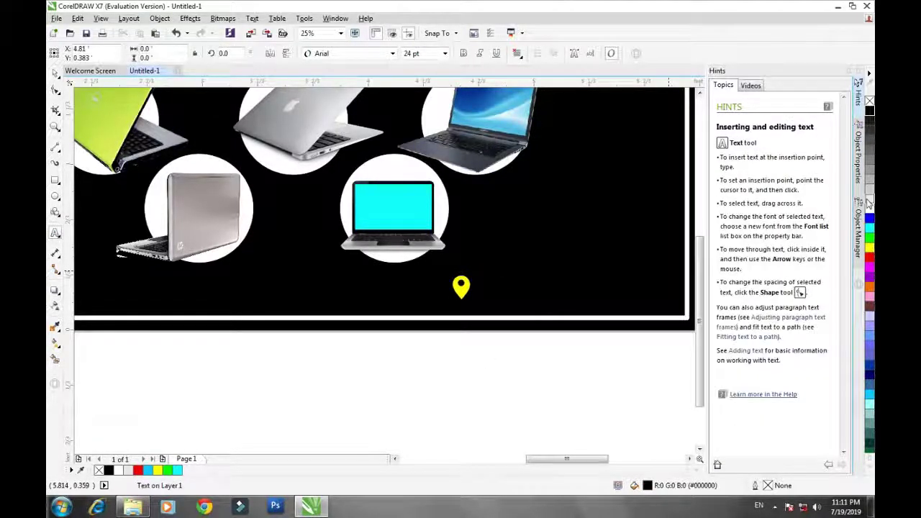
{"action": "left_click", "coordinate": [441, 53]}
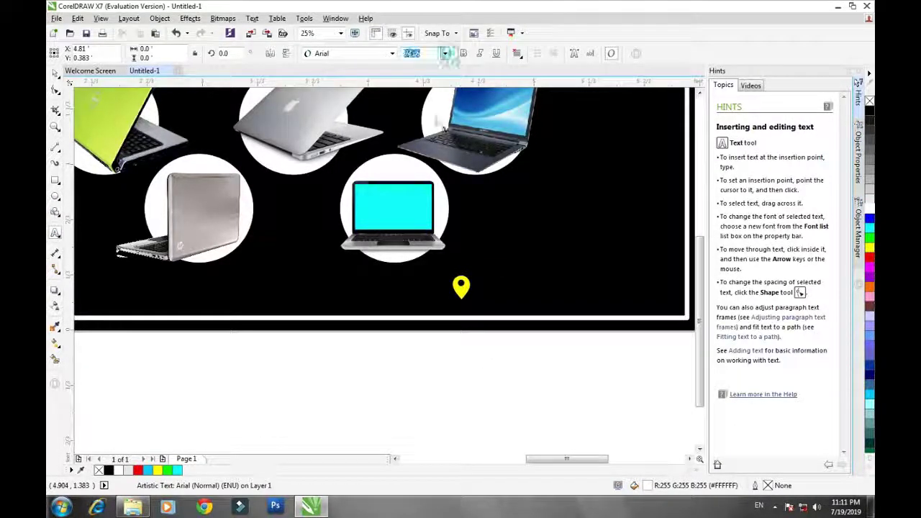
{"action": "left_click", "coordinate": [445, 54]}
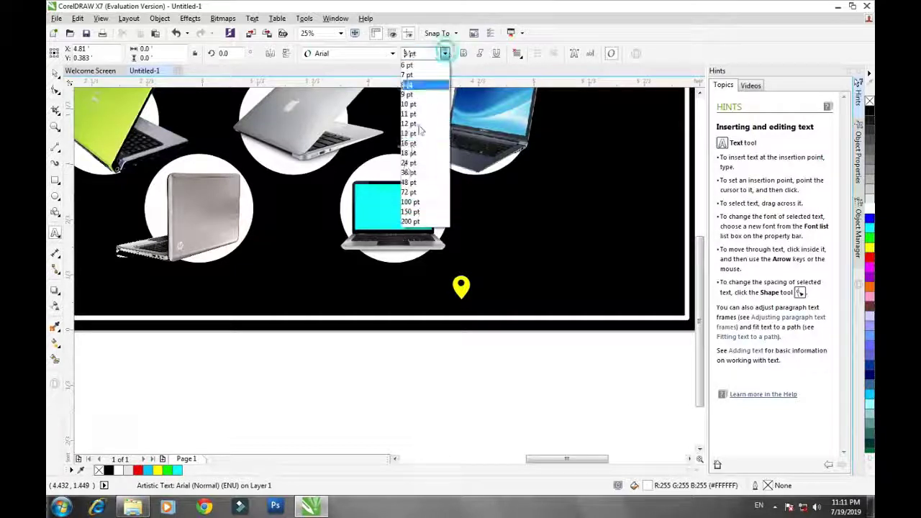
{"action": "left_click", "coordinate": [406, 211]}
{"action": "type", "text": "Y"}
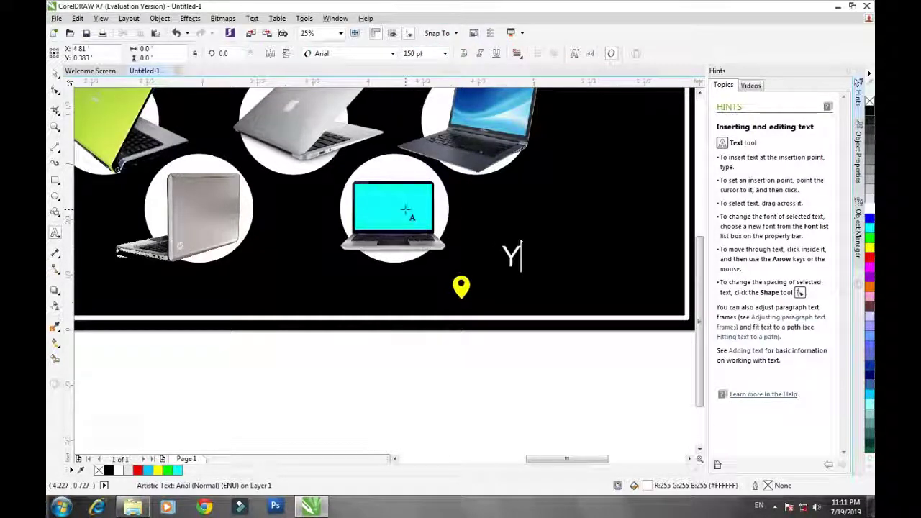
{"action": "type", "text": "our "}
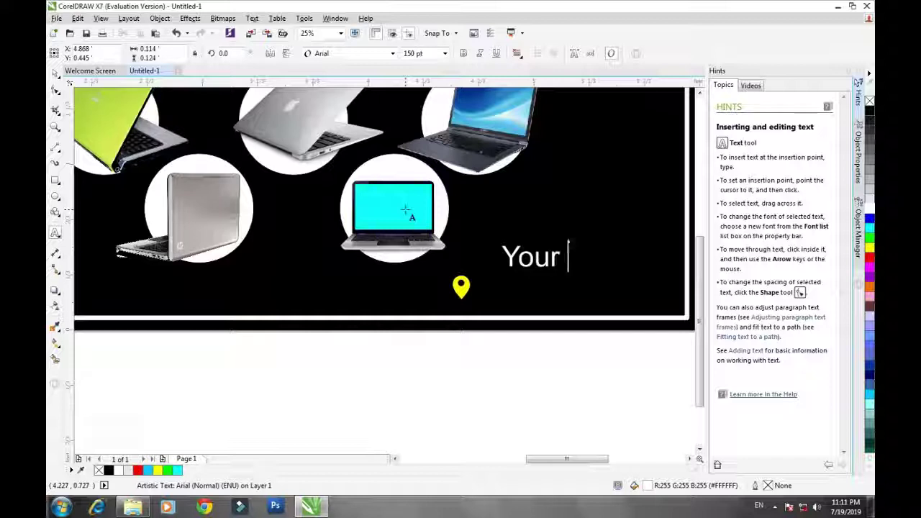
{"action": "type", "text": "Addre"}
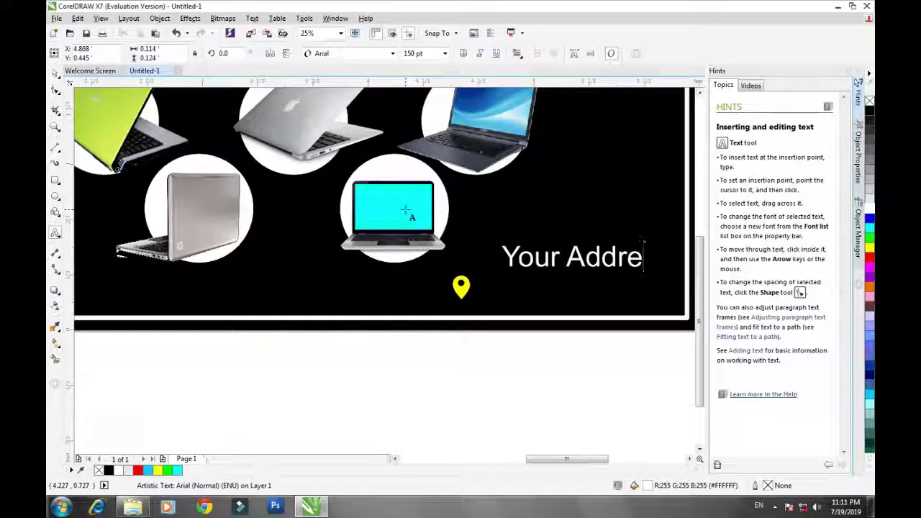
{"action": "type", "text": "ss "}
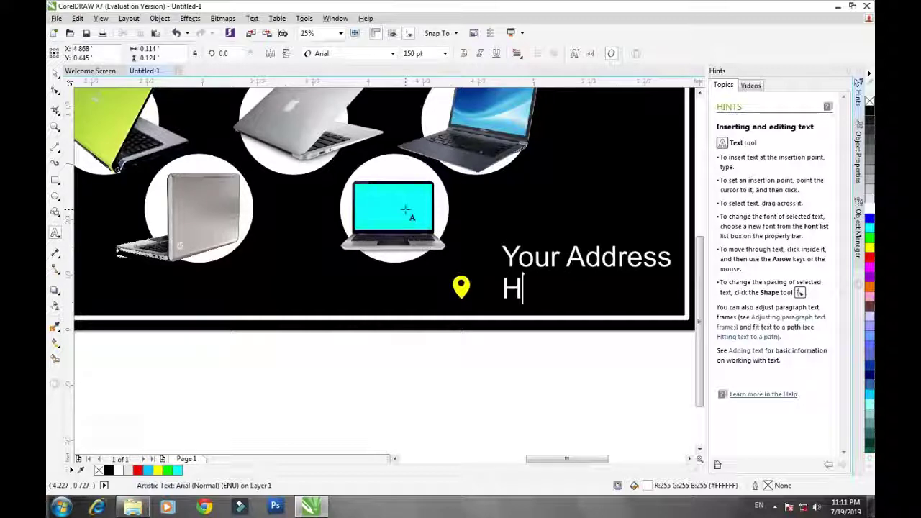
{"action": "type", "text": "Here"}
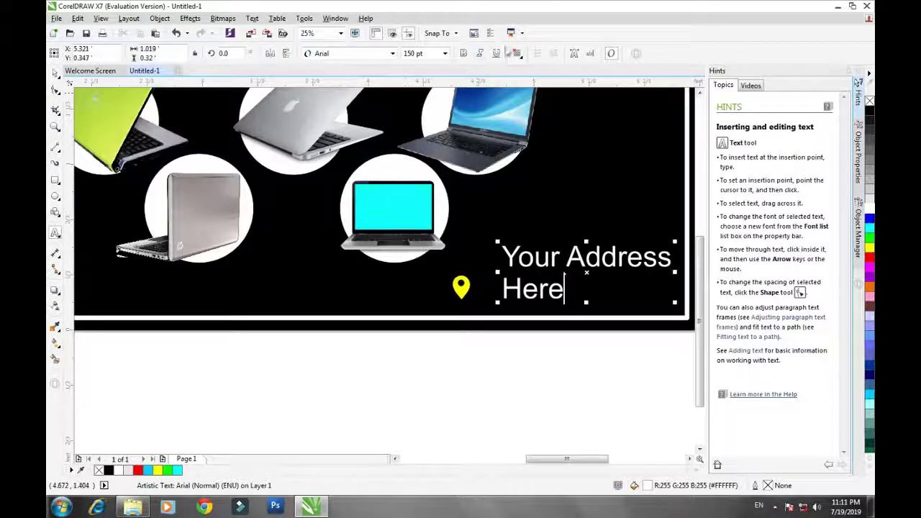
Center-align the "Your Address Here" text and move it closer to the pin, just above the banner's lower border.
{"action": "left_click", "coordinate": [517, 54]}
{"action": "left_click", "coordinate": [540, 92]}
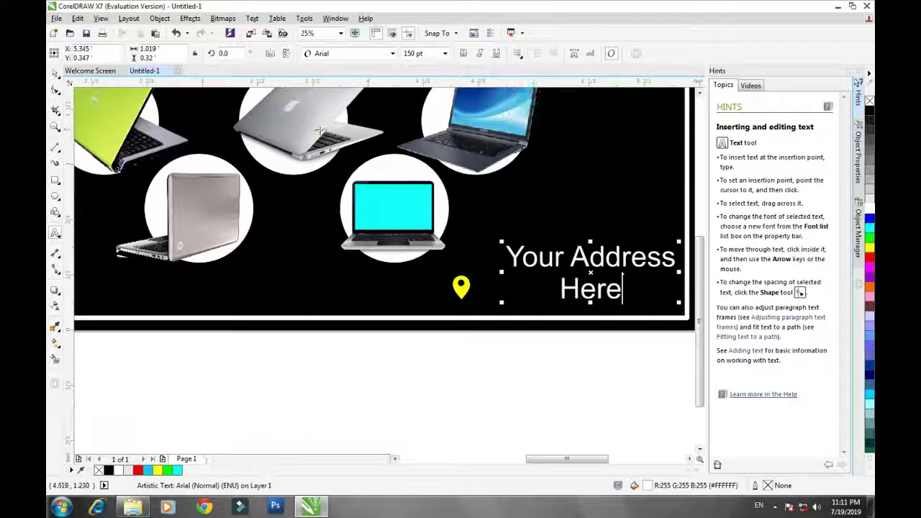
{"action": "left_click", "coordinate": [56, 73]}
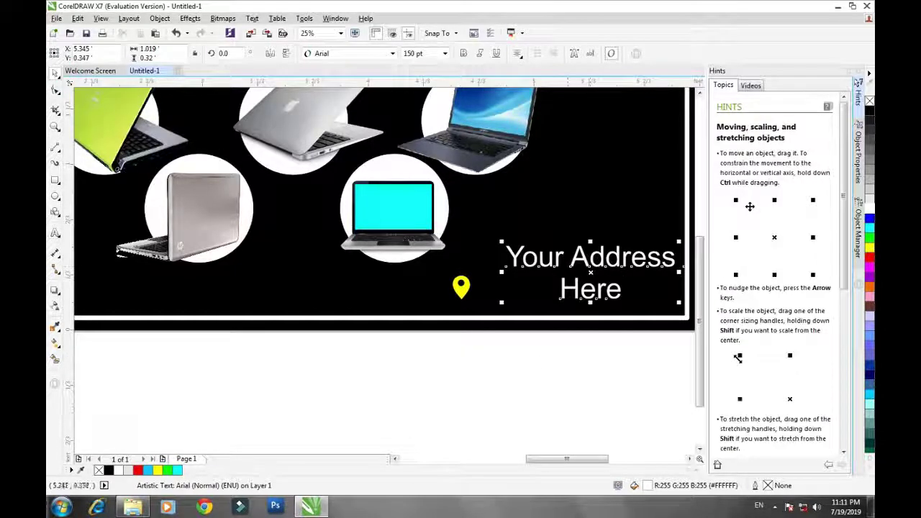
{"action": "left_click_drag", "start_coordinate": [592, 266], "coordinate": [579, 274]}
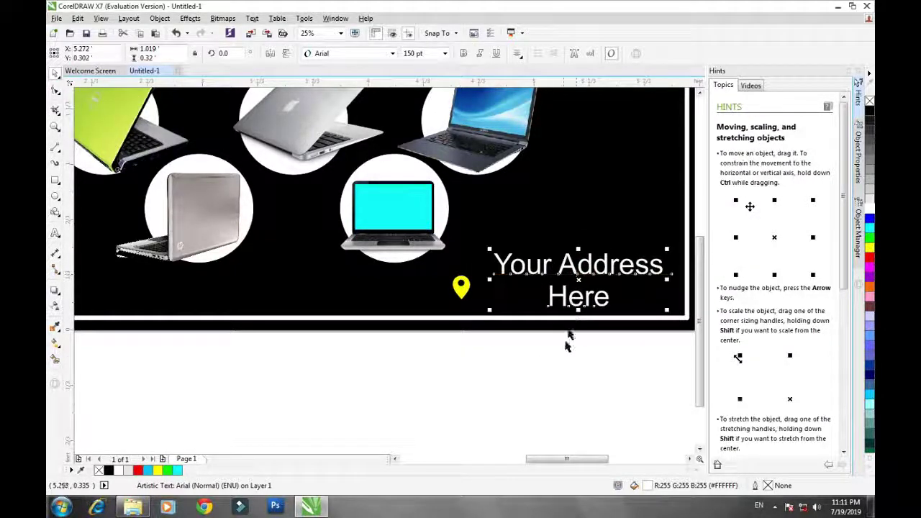
{"action": "scroll", "coordinate": [563, 359], "scroll_direction": "down", "scroll_amount": 2}
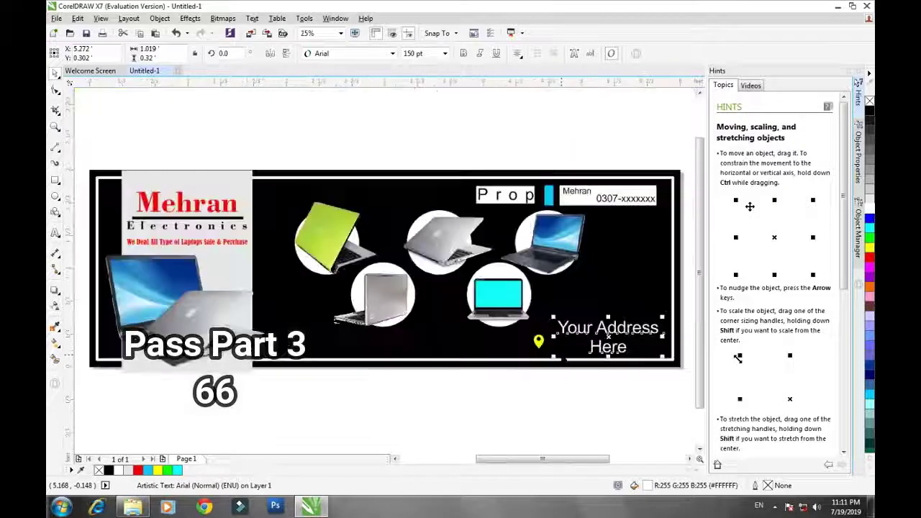